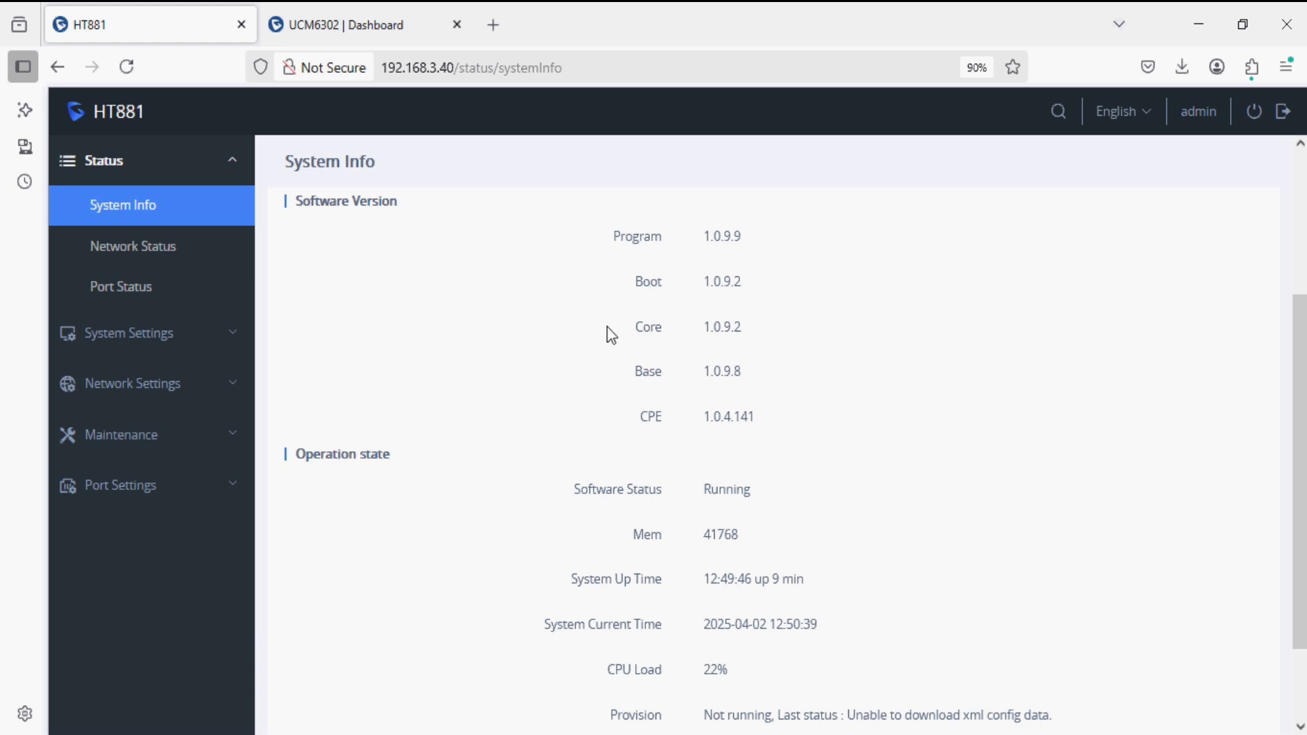
# Examine the SIP ports assigned to FXO 1 and FXO 2 on the port status page.
pyautogui.click(178, 292)
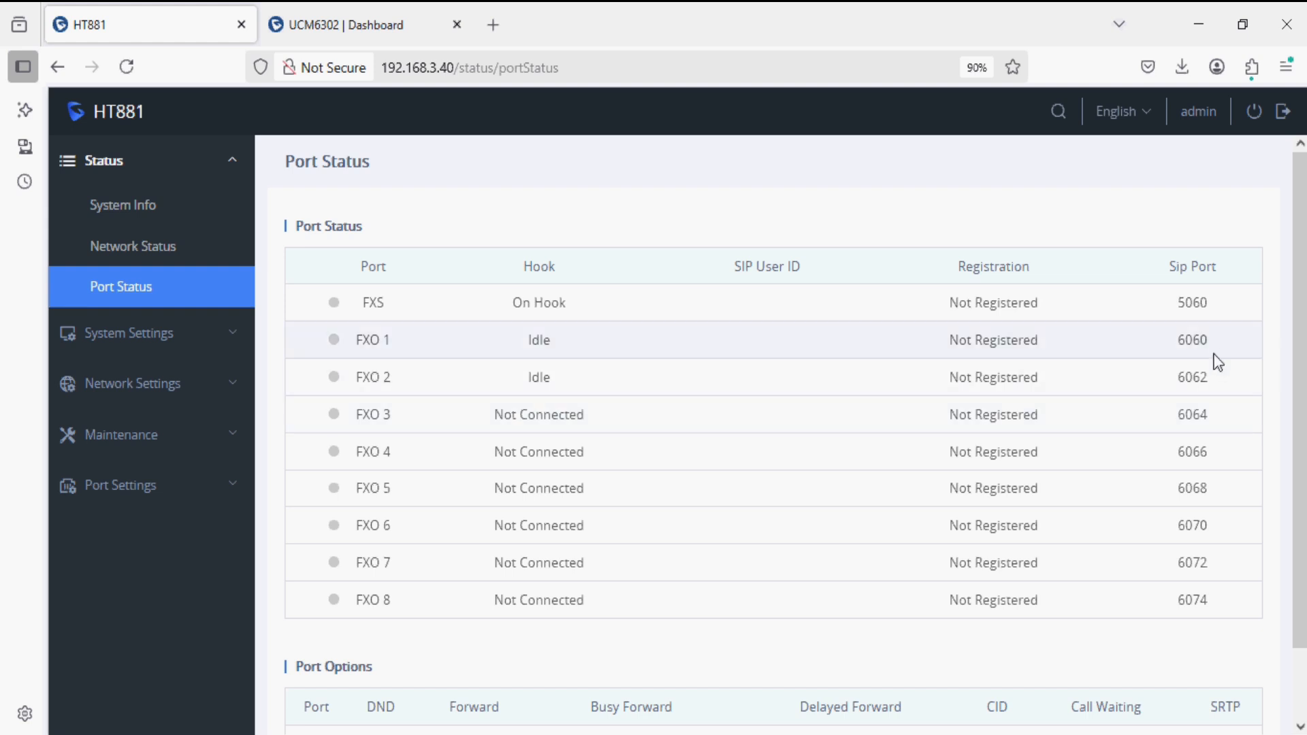
pyautogui.moveTo(1215, 344); pyautogui.dragTo(1176, 346)
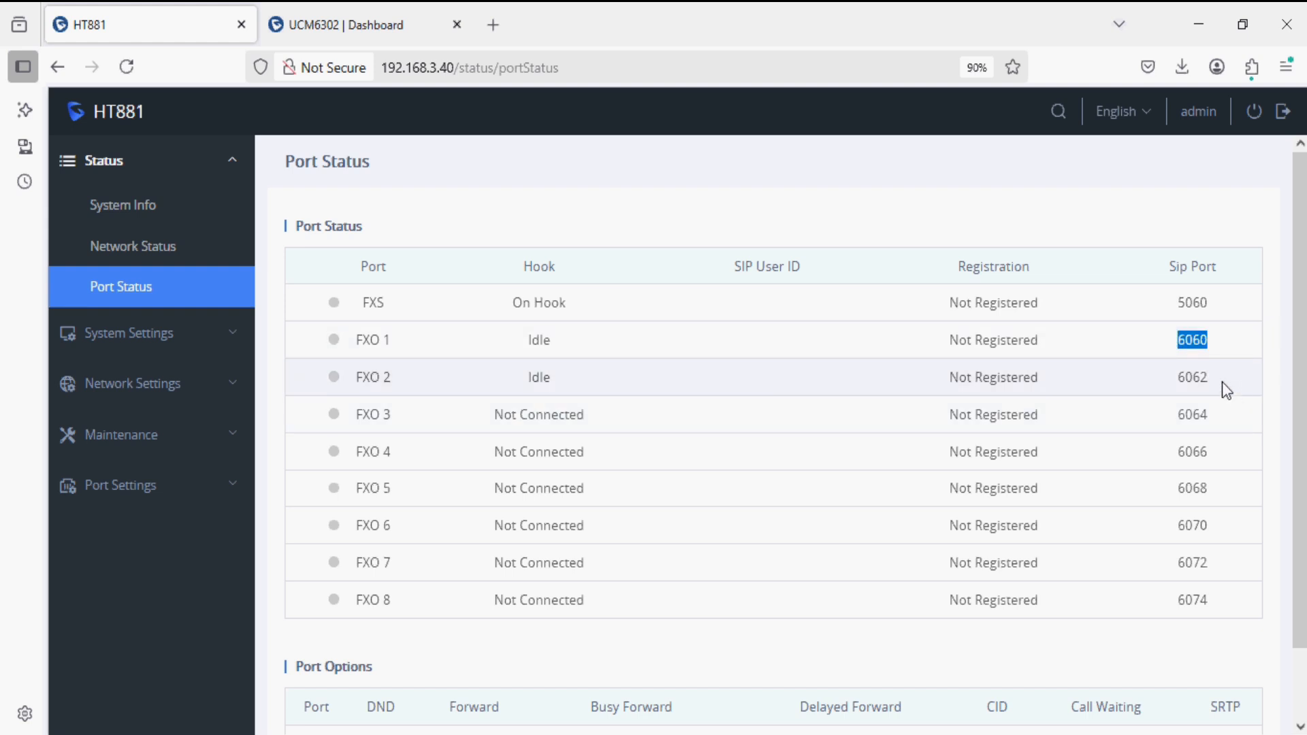
pyautogui.moveTo(1227, 391); pyautogui.dragTo(1178, 386)
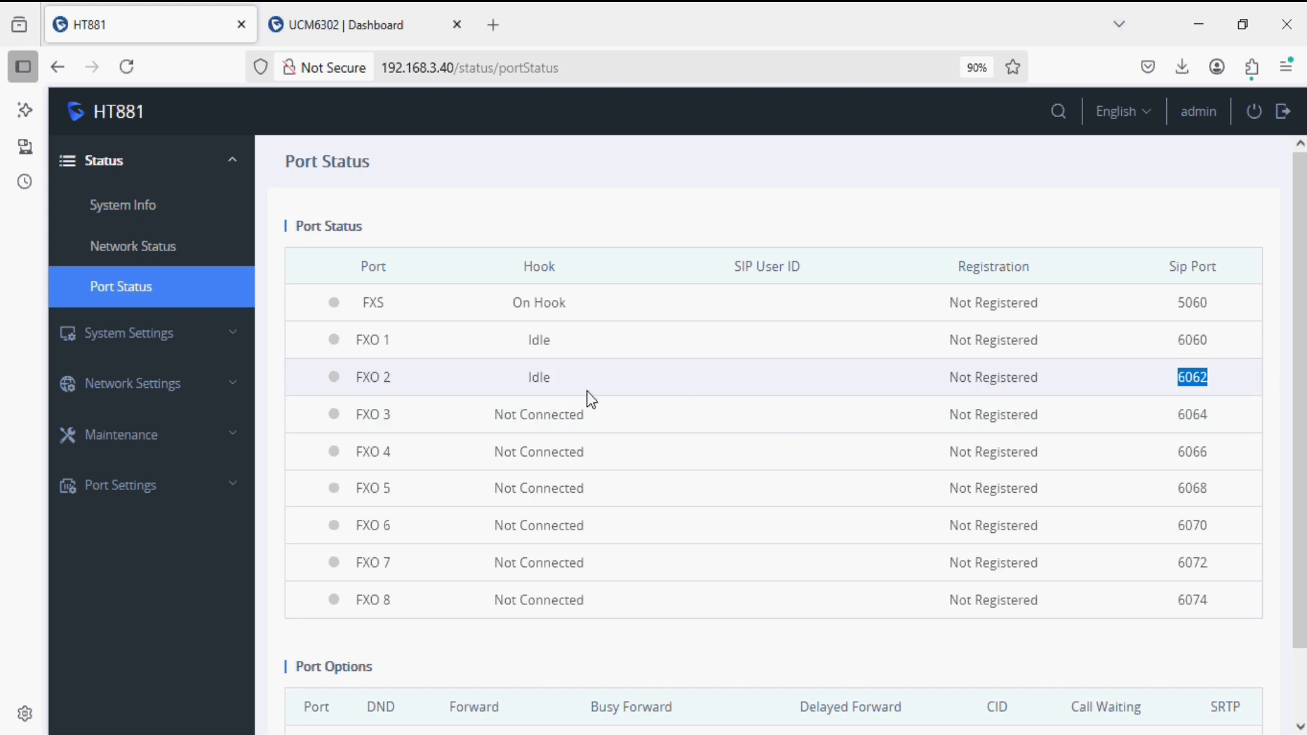
# Set the hunting group of FXO port 1 to Active in the FXO ports settings.
pyautogui.click(188, 502)
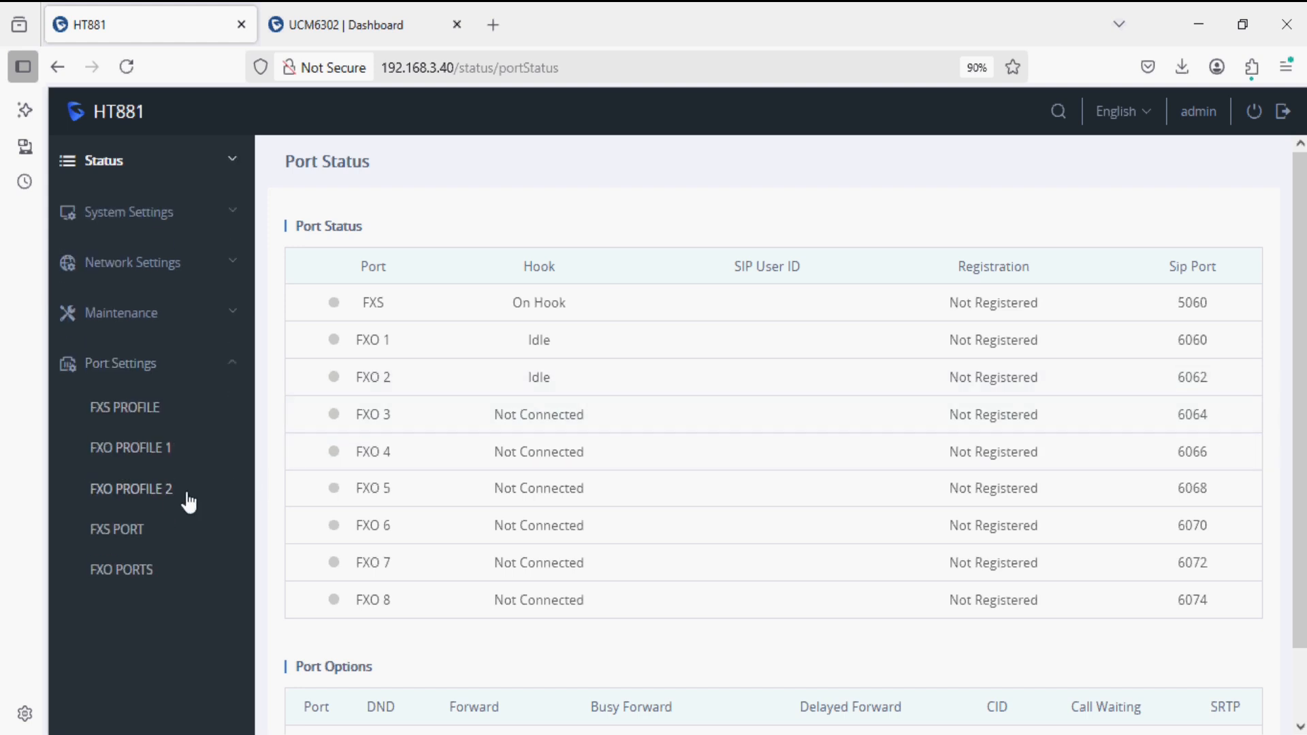
pyautogui.click(157, 580)
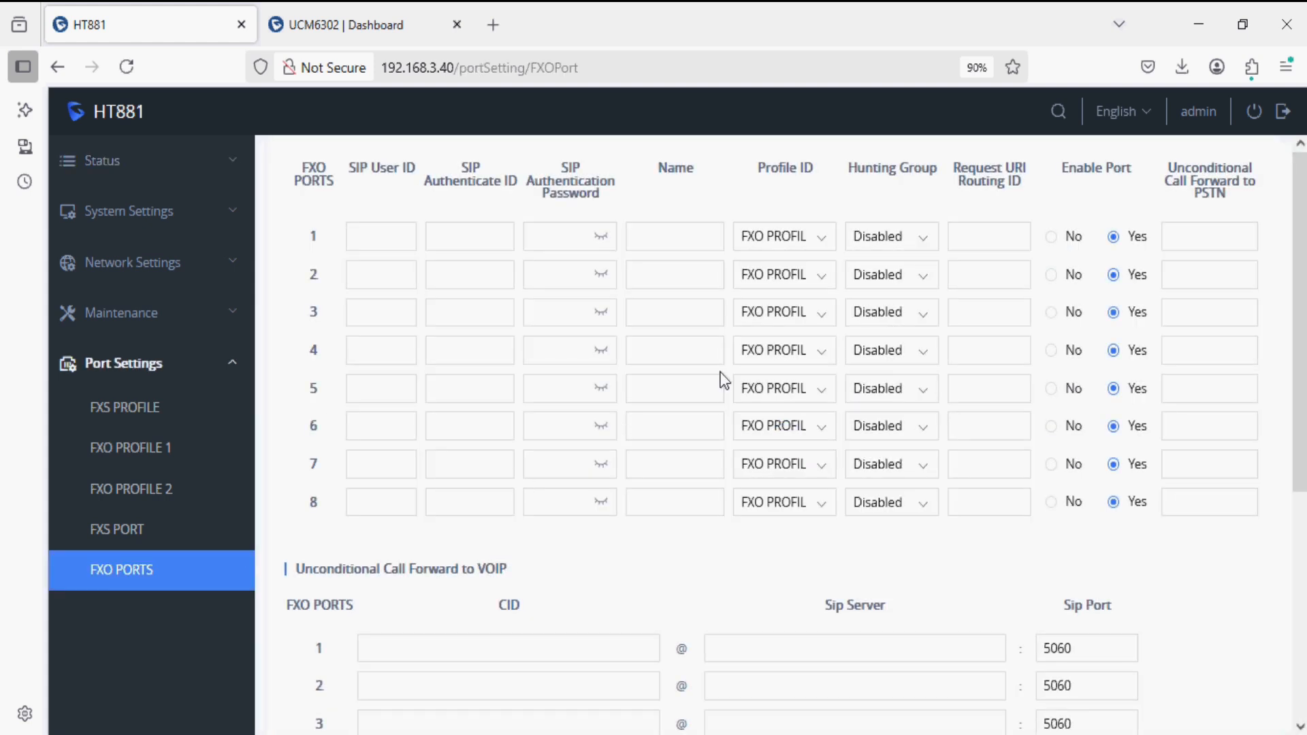
pyautogui.moveTo(851, 168); pyautogui.dragTo(920, 176)
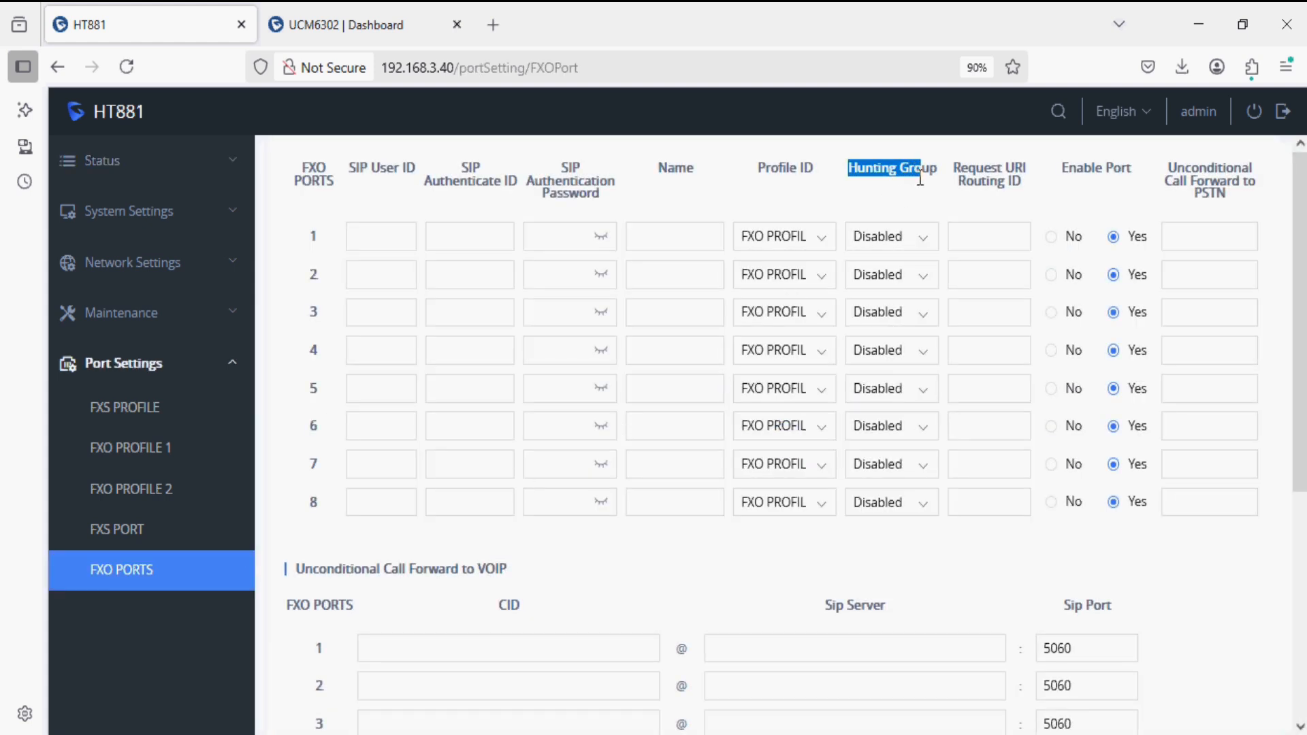
pyautogui.click(903, 219)
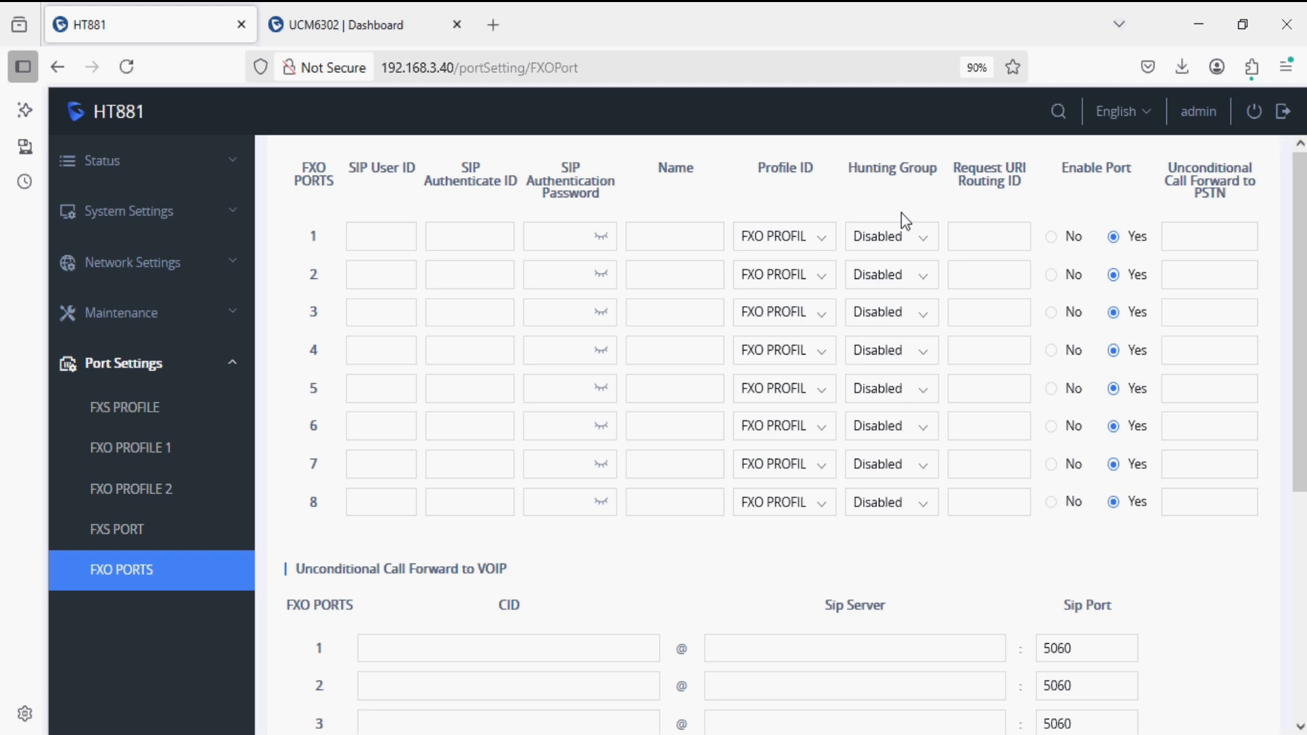
pyautogui.click(895, 248)
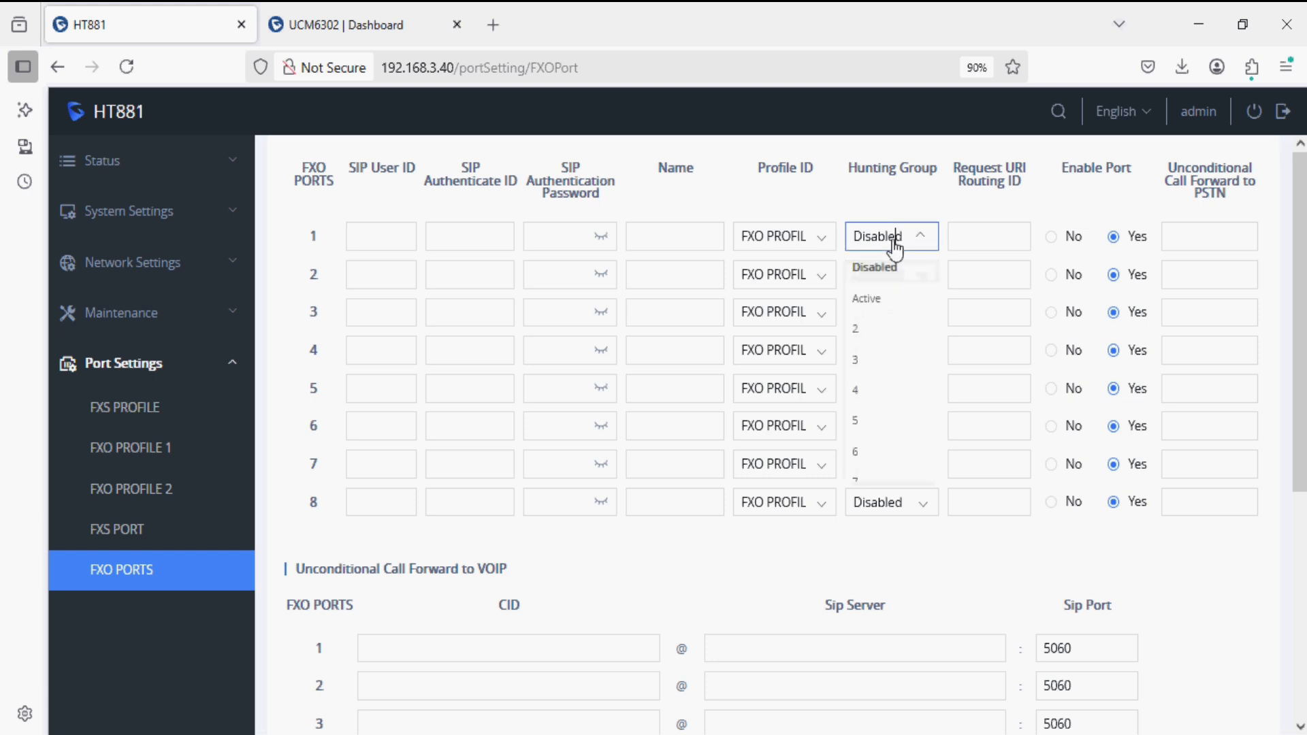
pyautogui.click(877, 297)
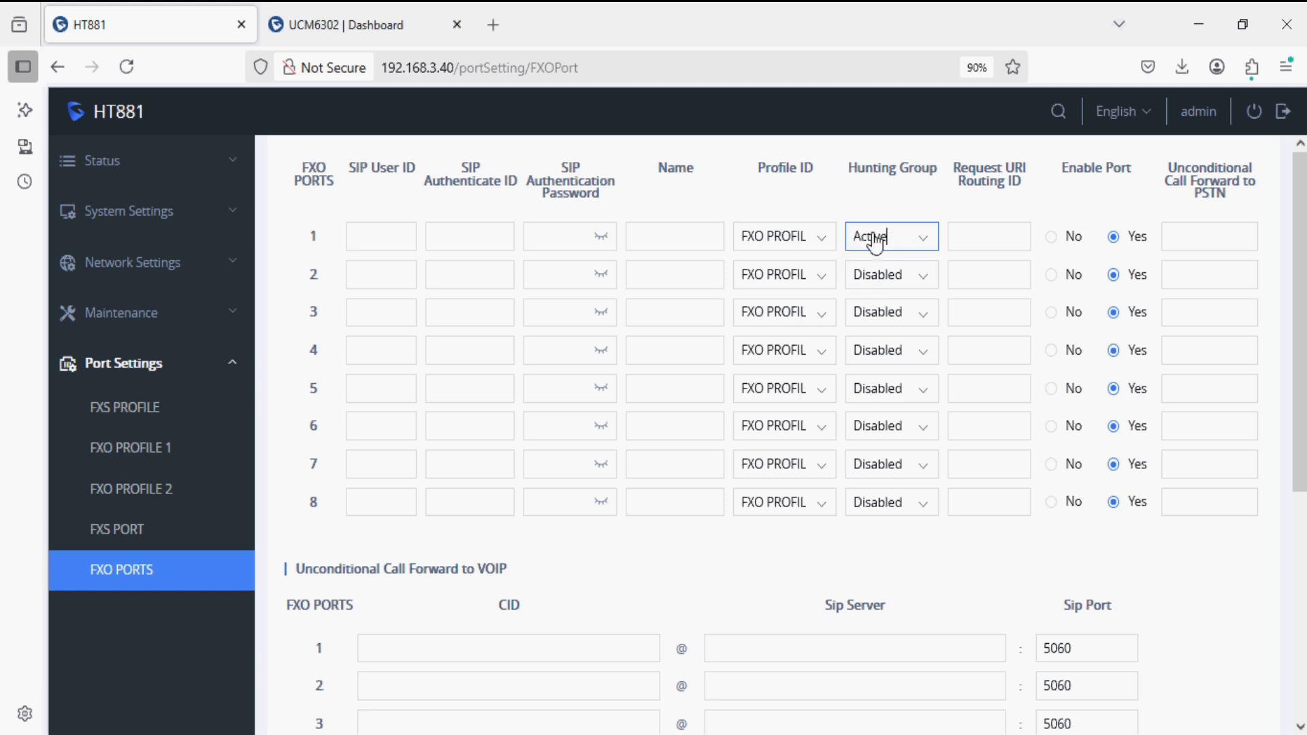
# Set the hunting group of FXO ports 2 through 8 to 1, then save and apply the FXO port settings.
pyautogui.click(878, 274)
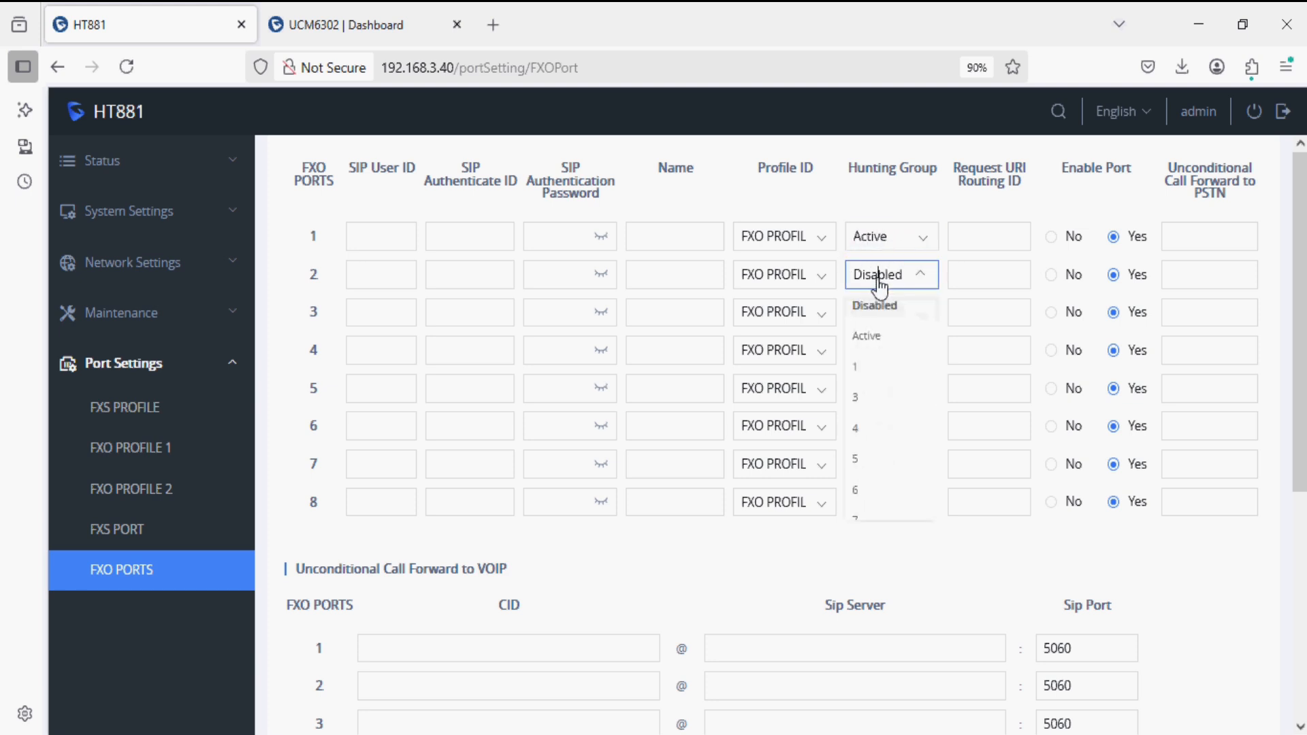
pyautogui.click(862, 369)
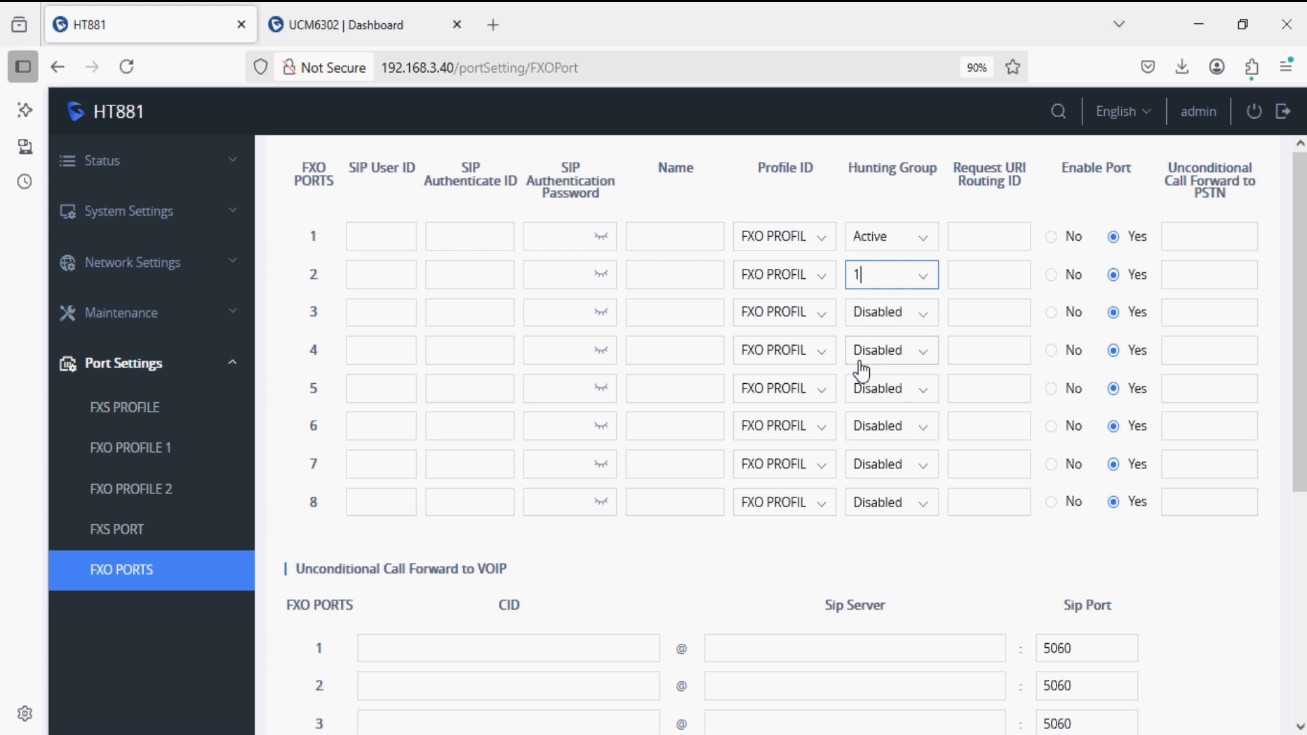
pyautogui.click(888, 322)
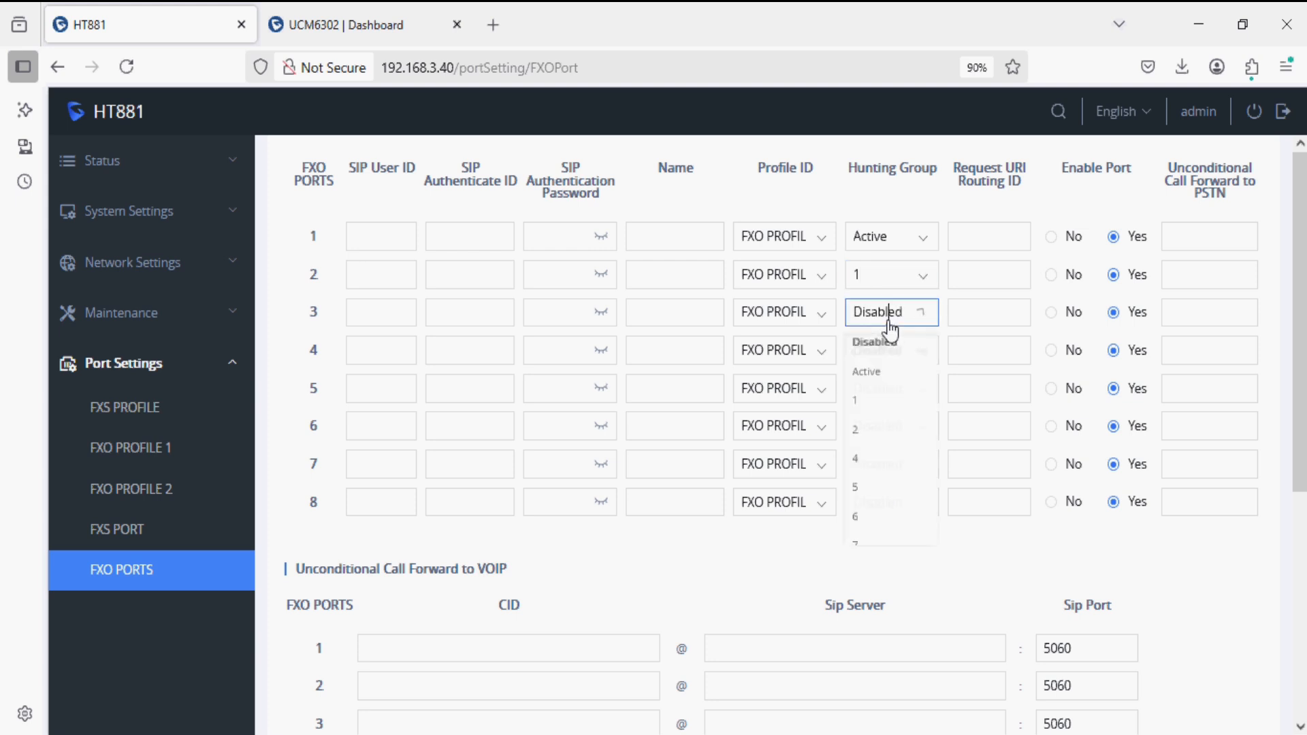
pyautogui.click(864, 404)
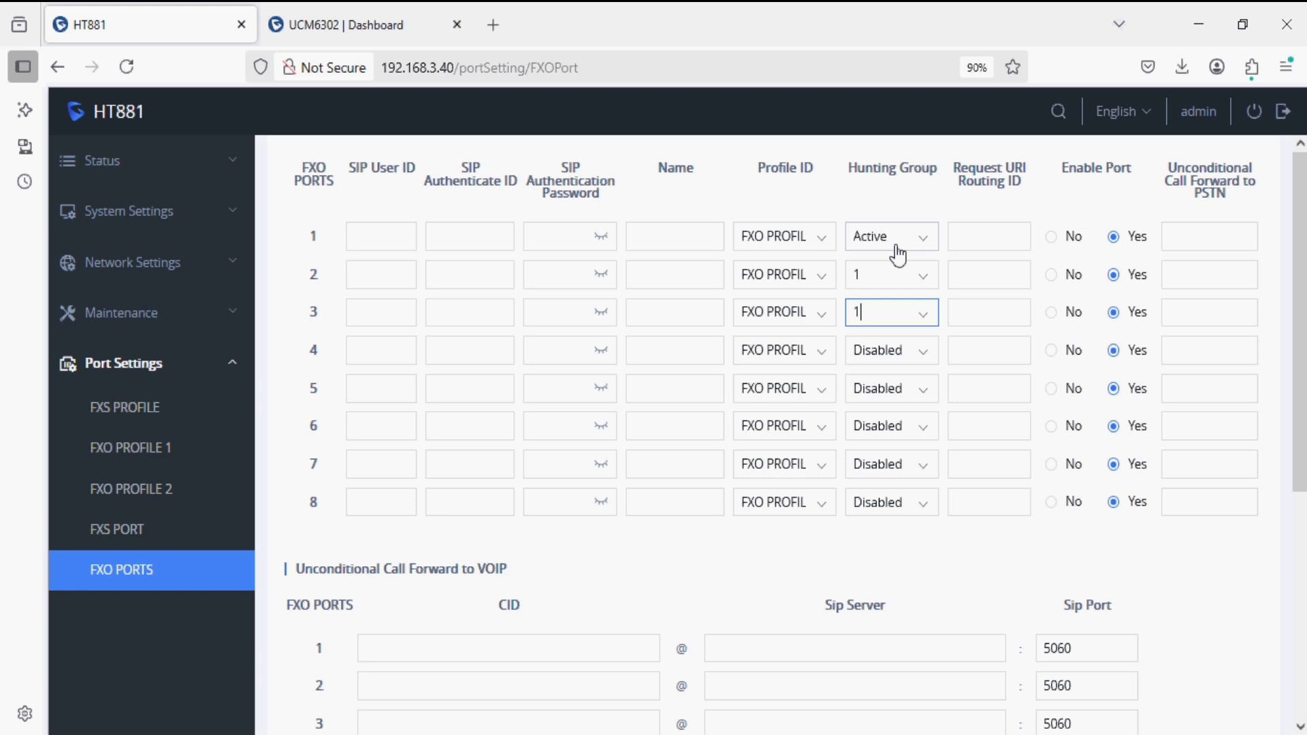
pyautogui.click(885, 351)
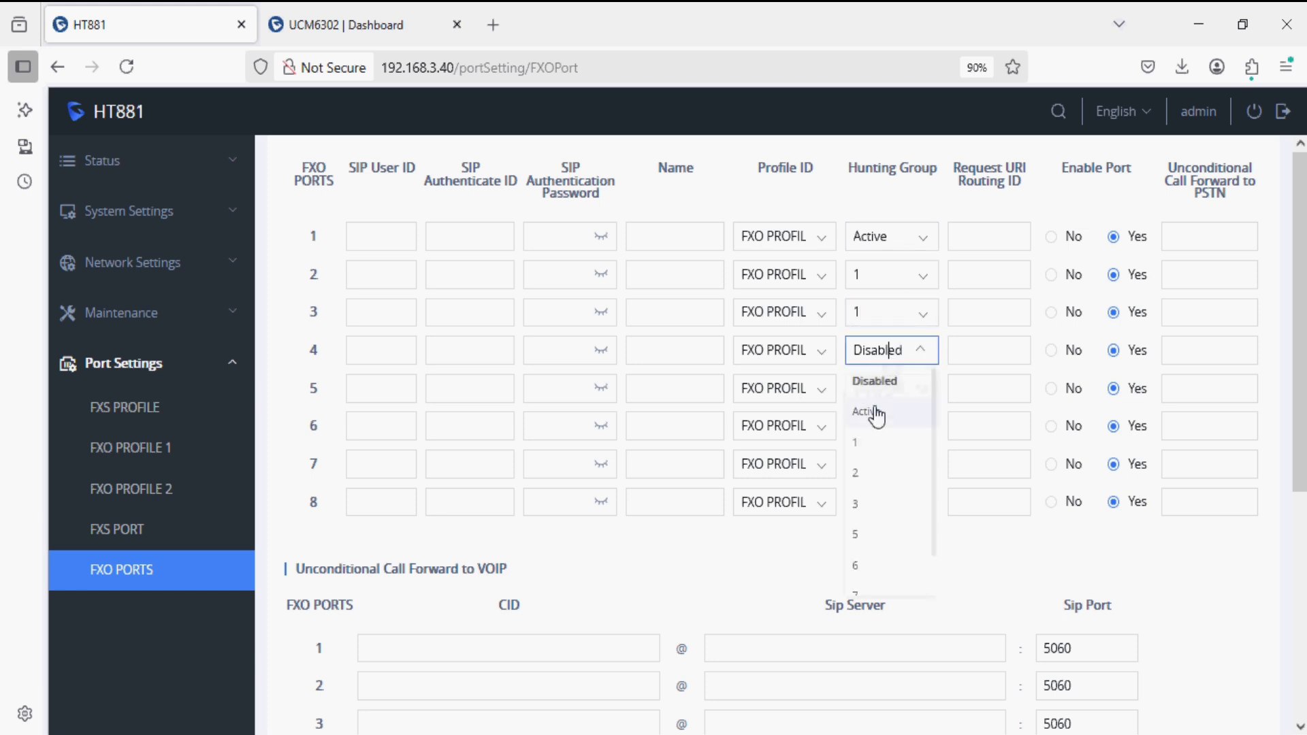
pyautogui.click(866, 444)
pyautogui.click(881, 389)
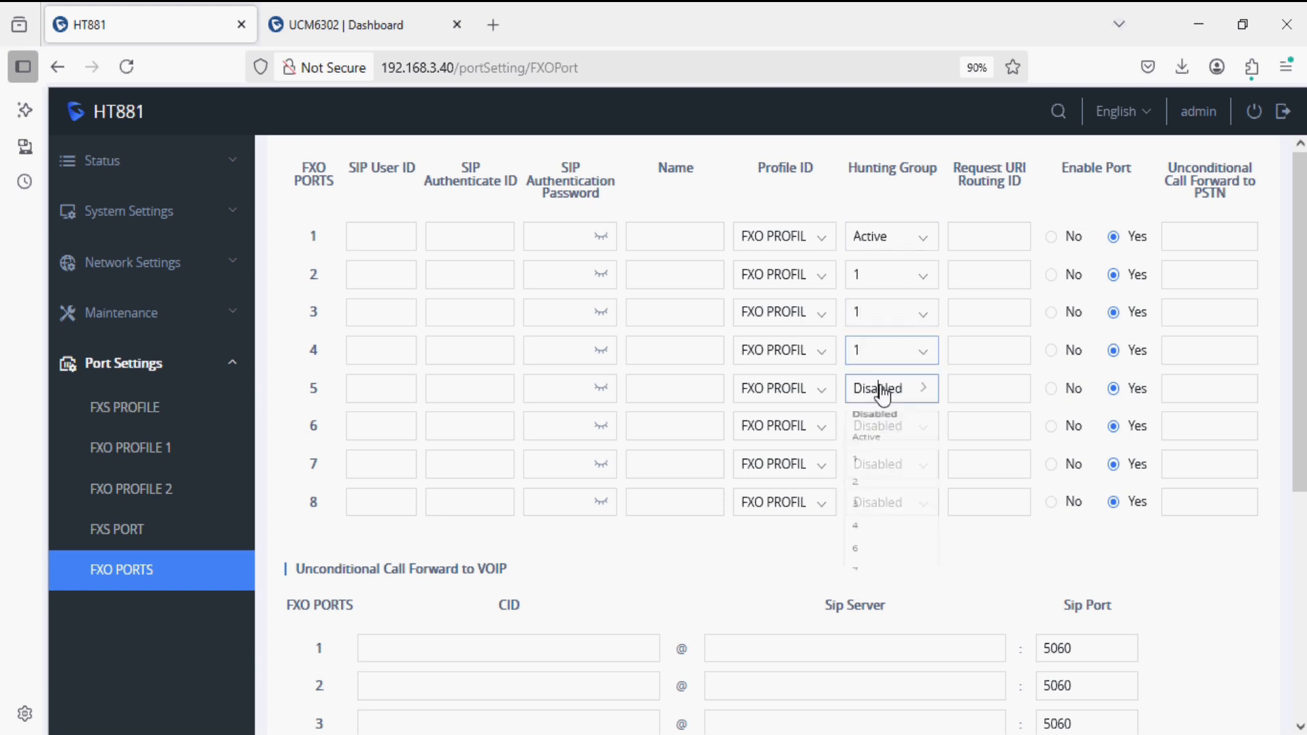
pyautogui.click(876, 478)
pyautogui.click(891, 429)
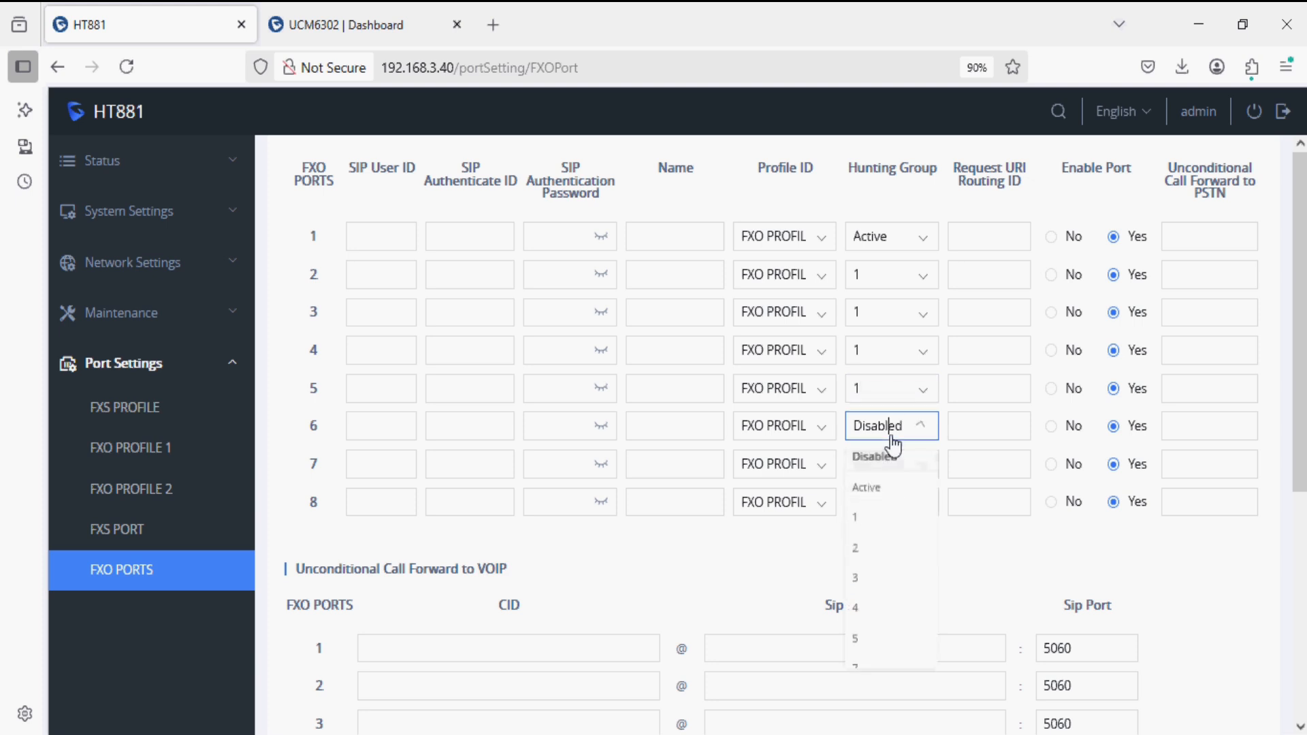
pyautogui.click(870, 519)
pyautogui.click(878, 466)
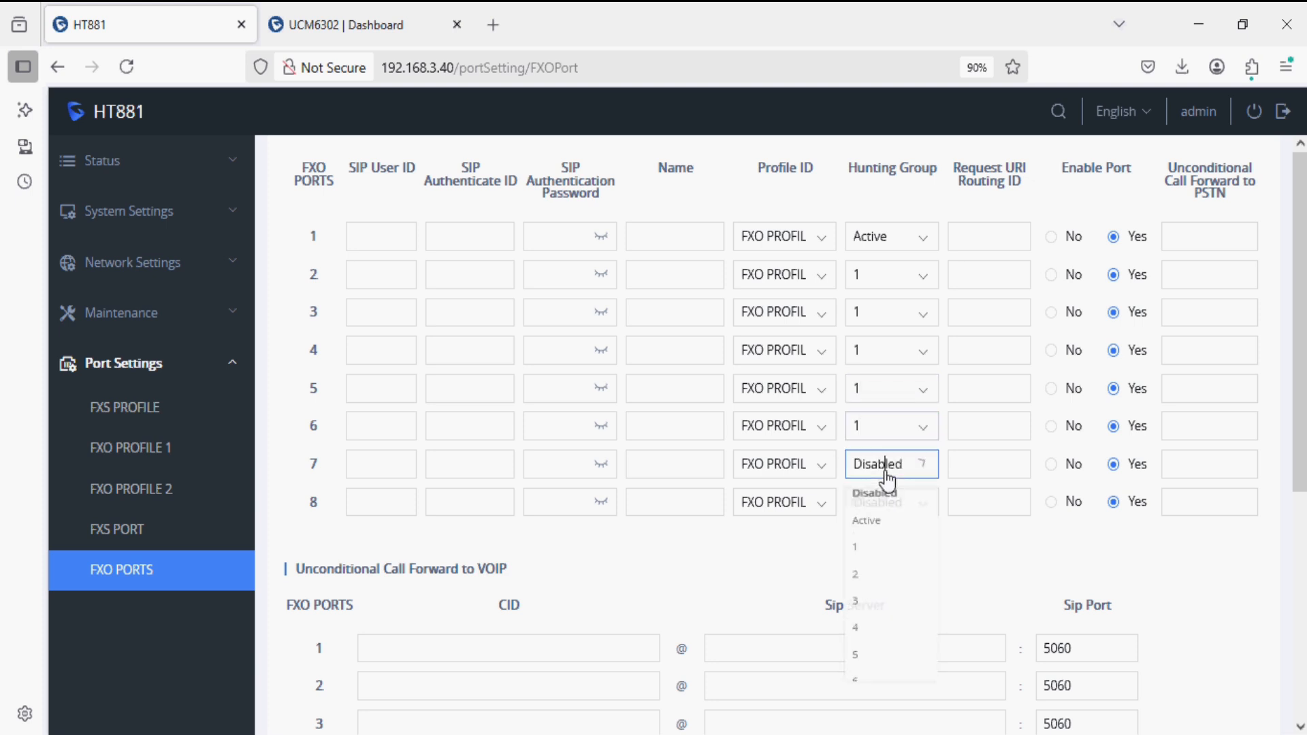
pyautogui.click(864, 554)
pyautogui.click(876, 502)
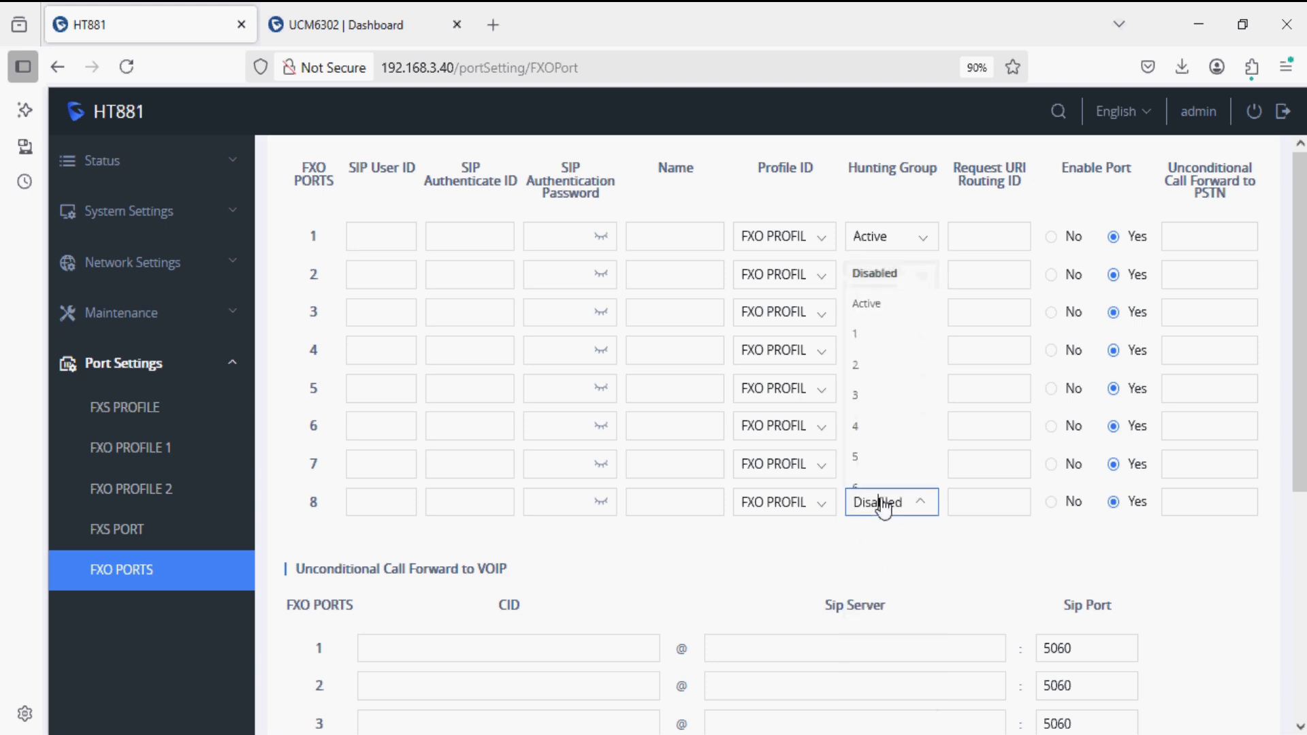
pyautogui.click(864, 335)
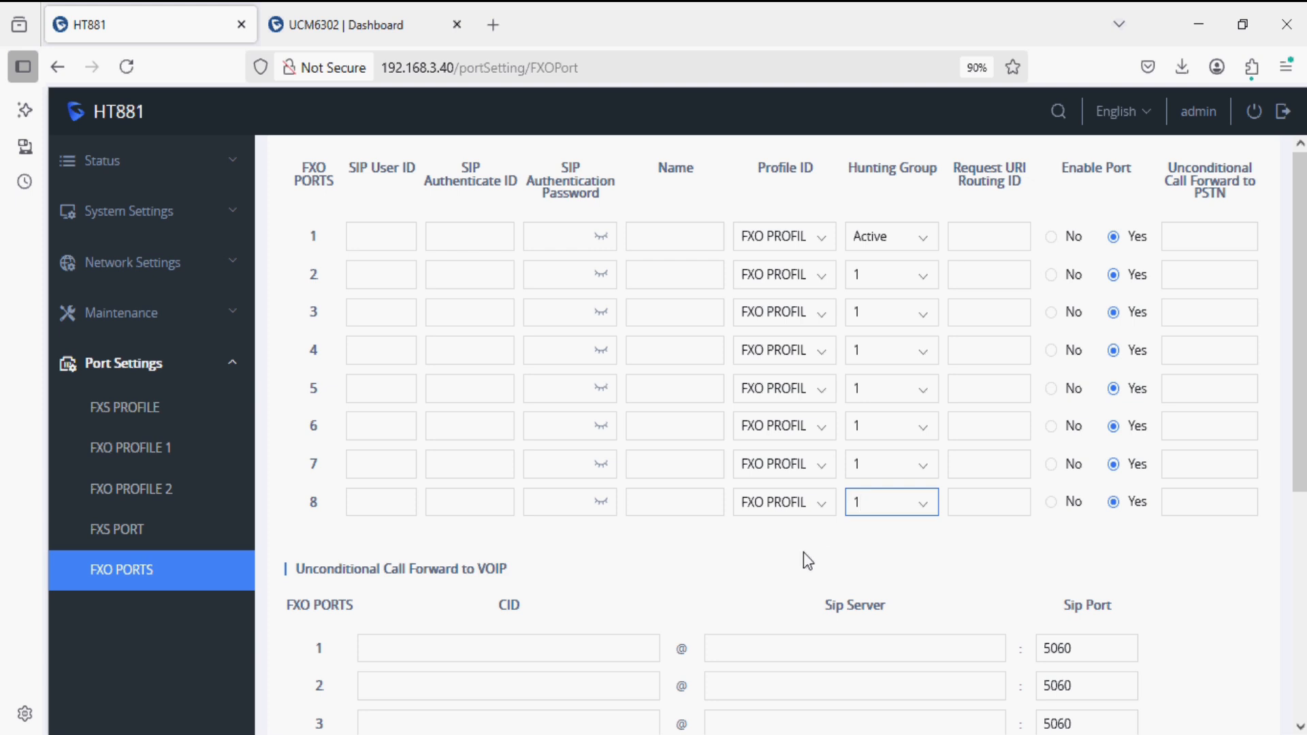
pyautogui.scroll(-5, 803, 563)
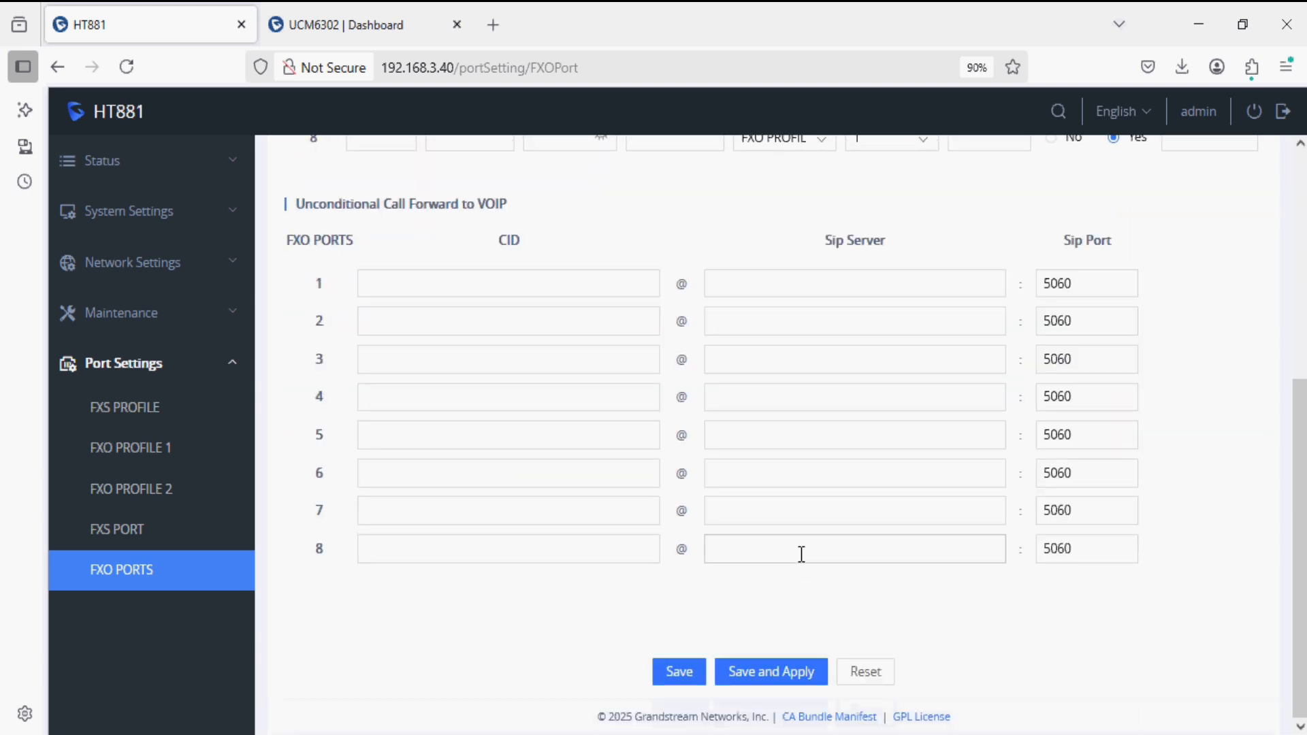
pyautogui.click(738, 678)
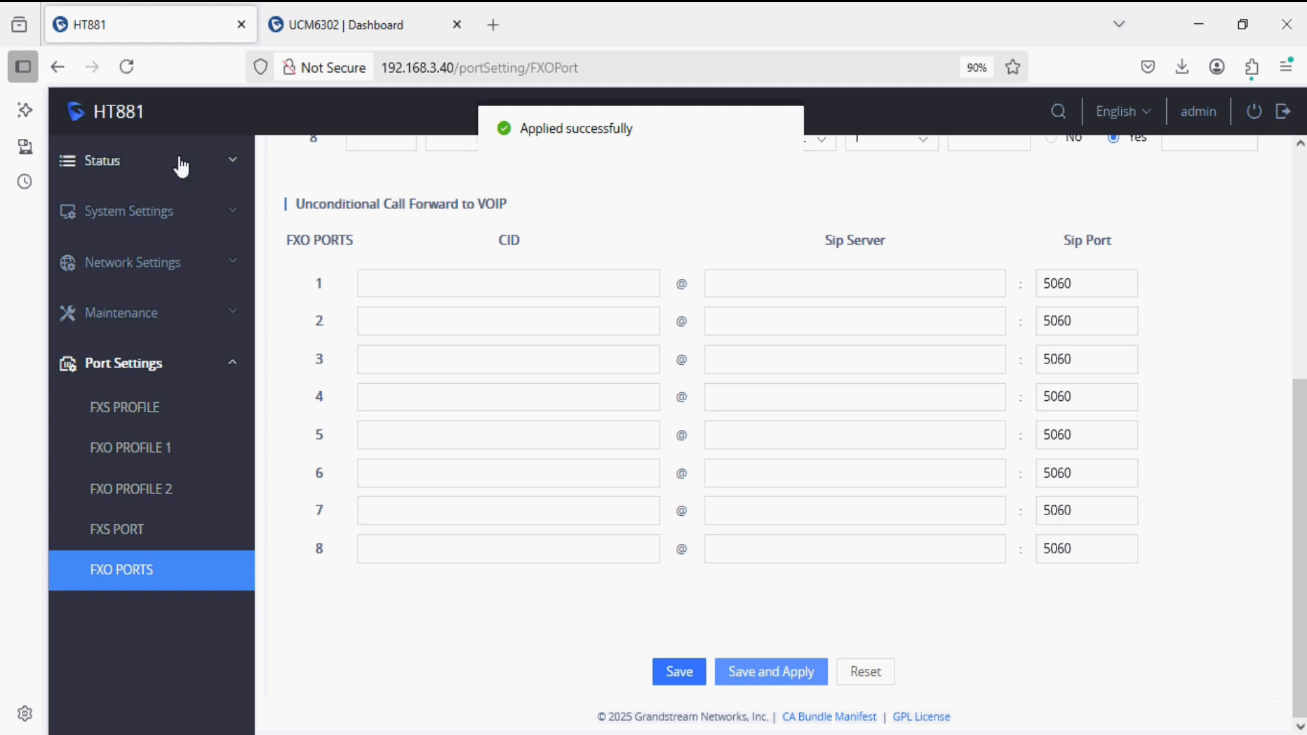
# Check the port status page for the SIP port used by FXO 1 and the other FXO ports.
pyautogui.click(181, 166)
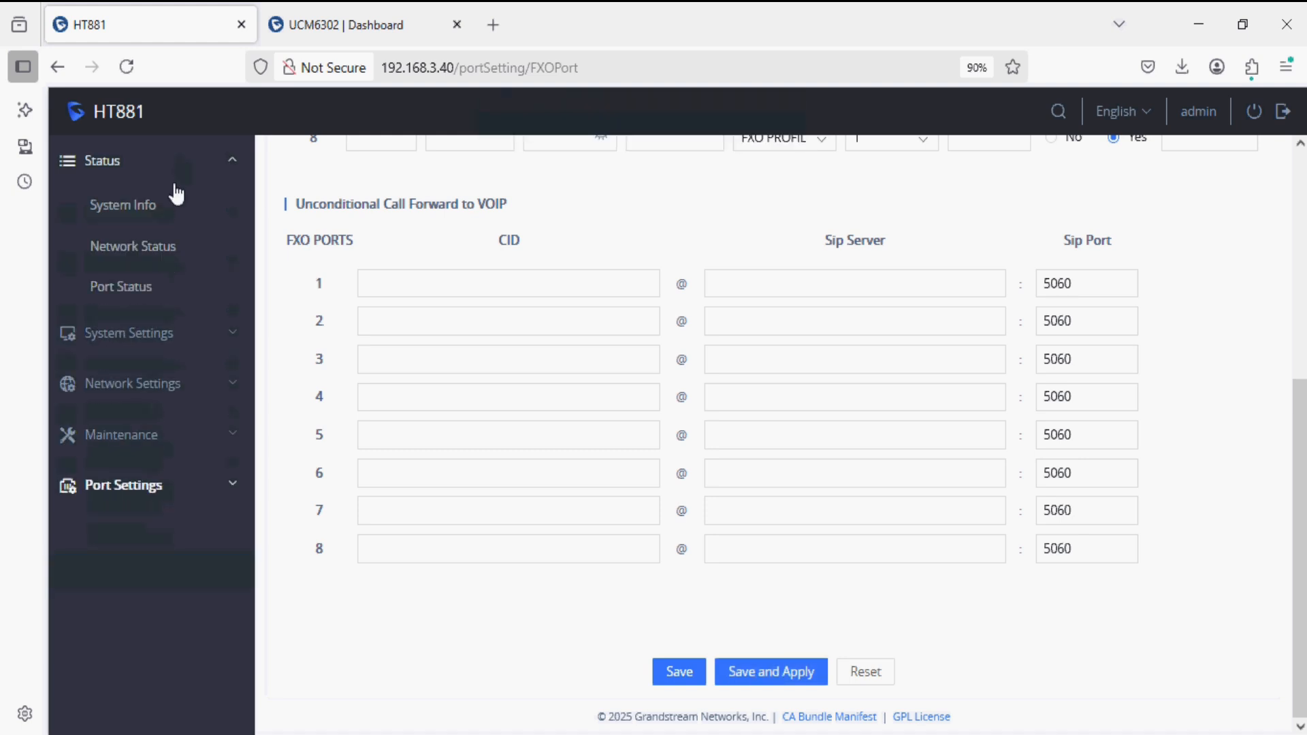
pyautogui.click(161, 289)
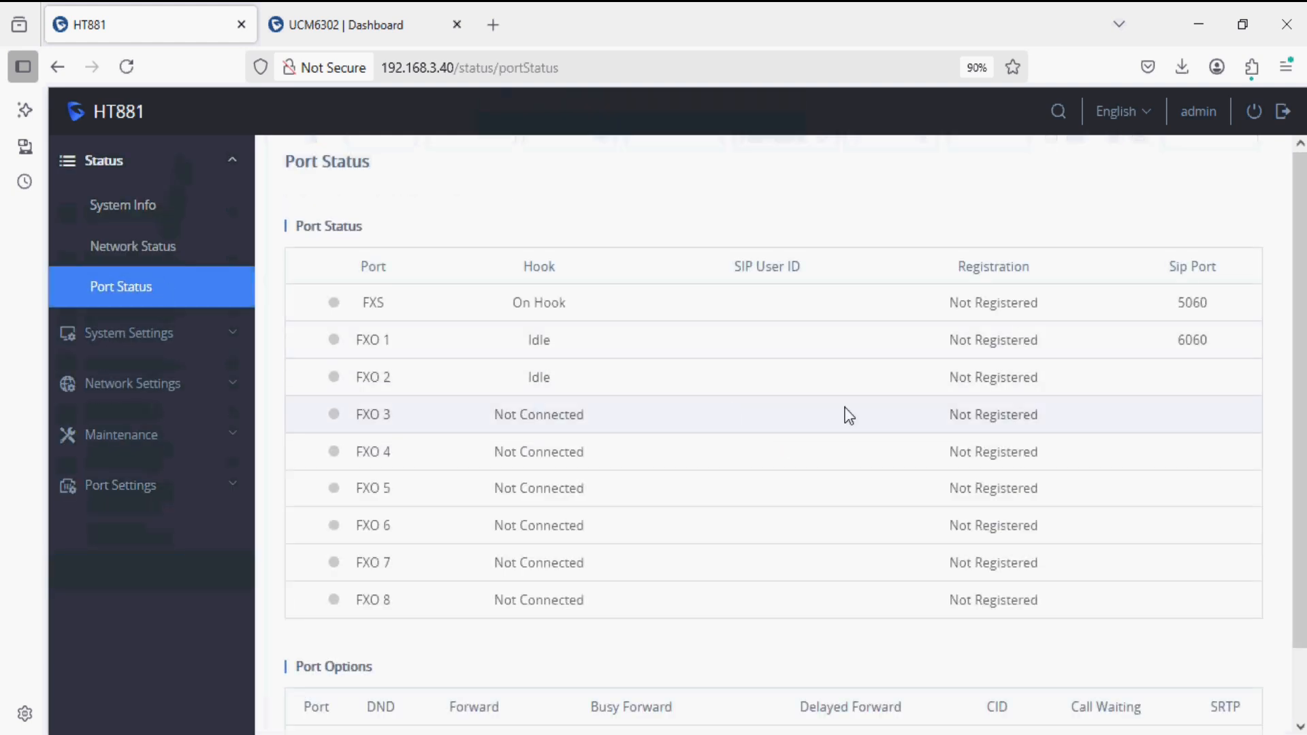
pyautogui.moveTo(1214, 349); pyautogui.dragTo(1178, 346)
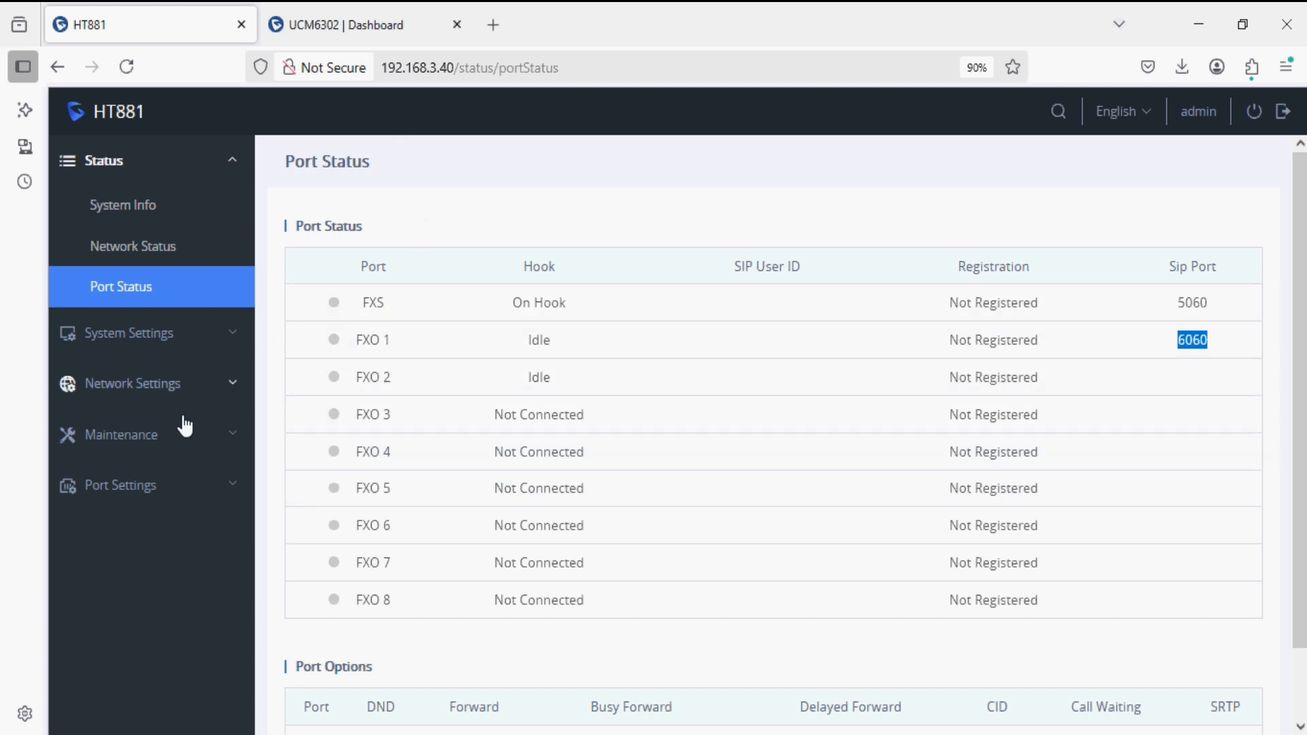
# Set the primary SIP server of FXO Profile 1 to 192.168.1.253, then save and apply.
pyautogui.click(148, 482)
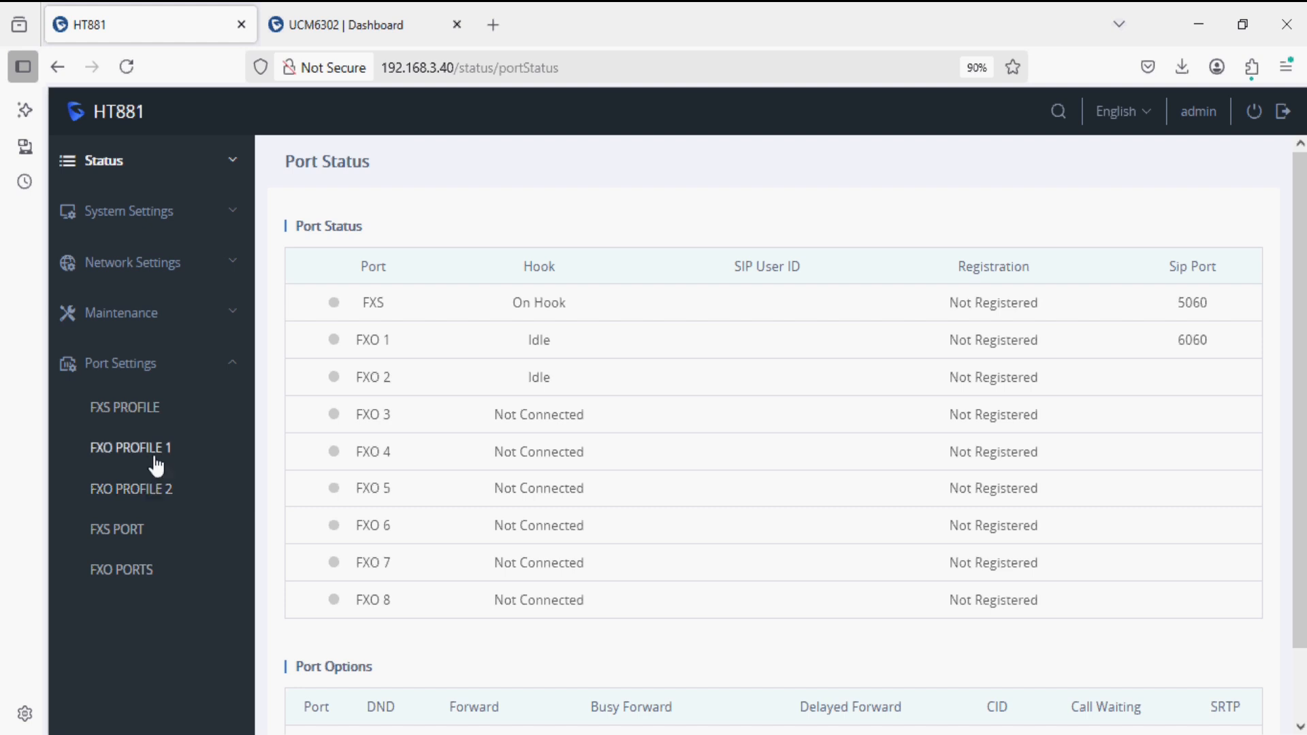
pyautogui.click(155, 462)
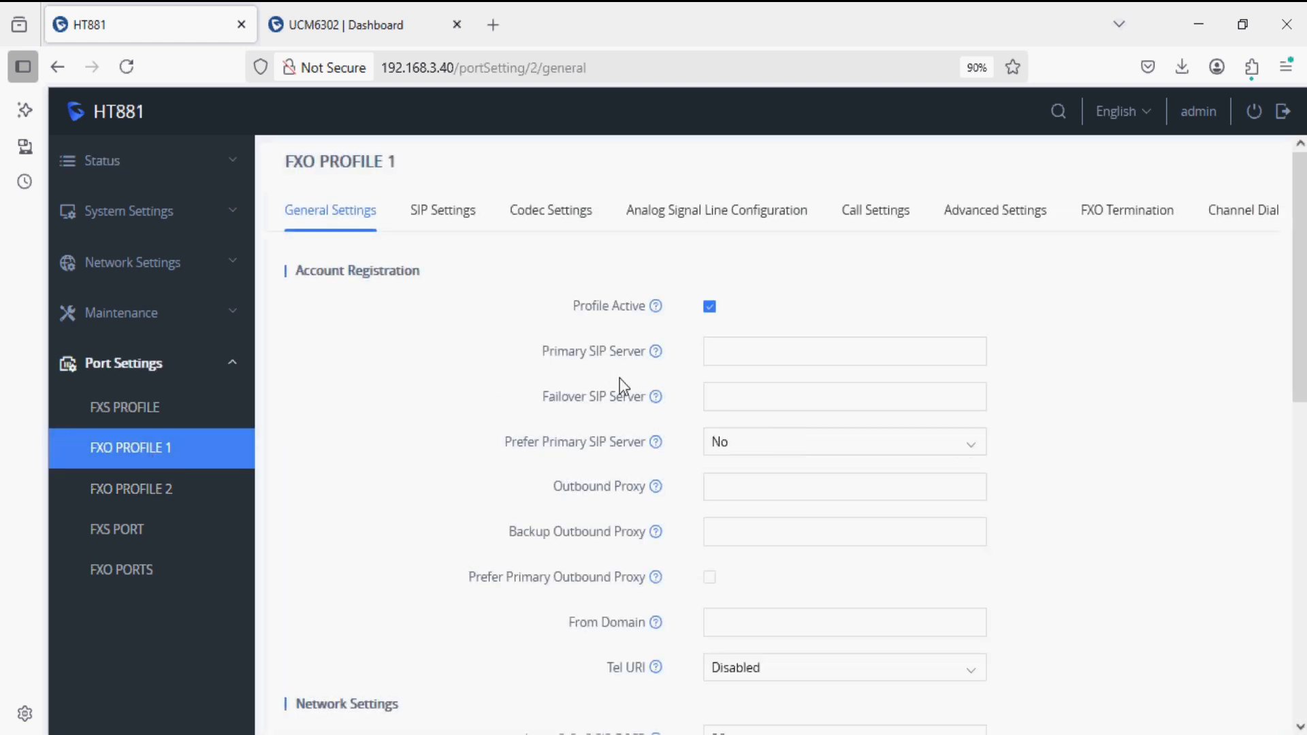
pyautogui.click(727, 357)
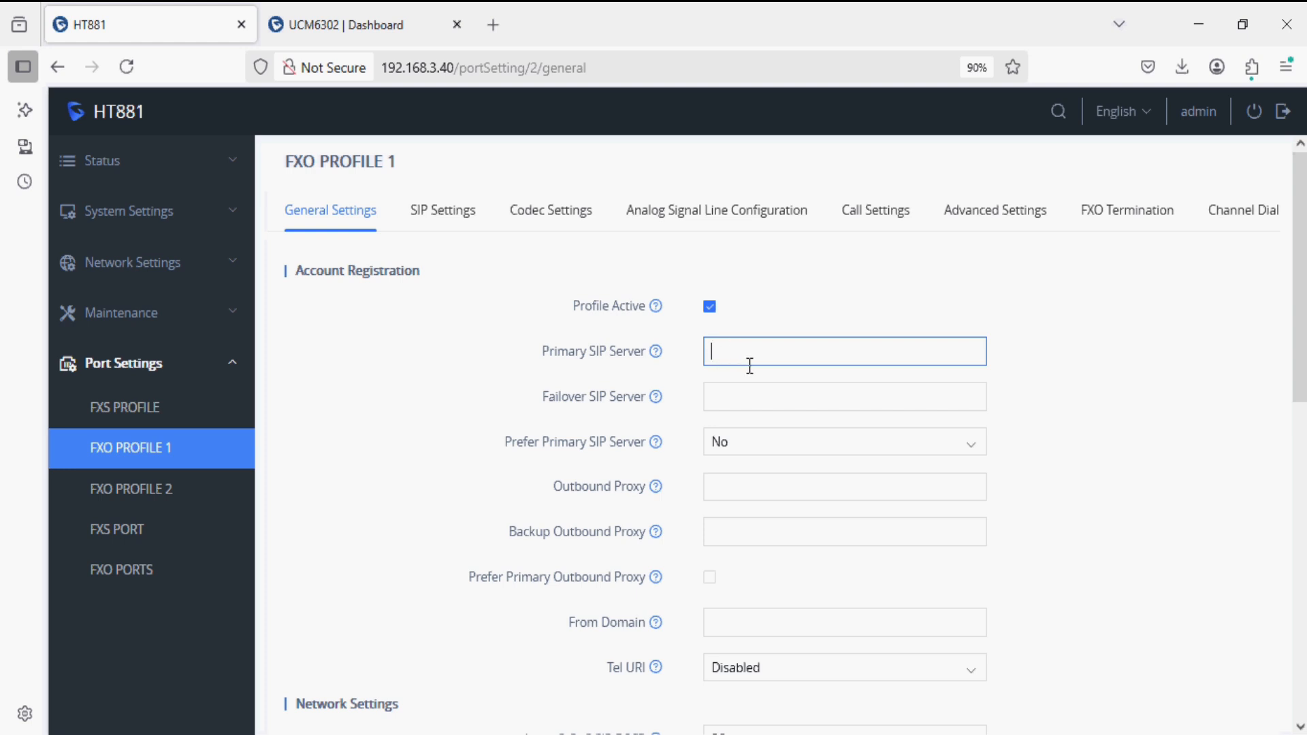
pyautogui.write('1')
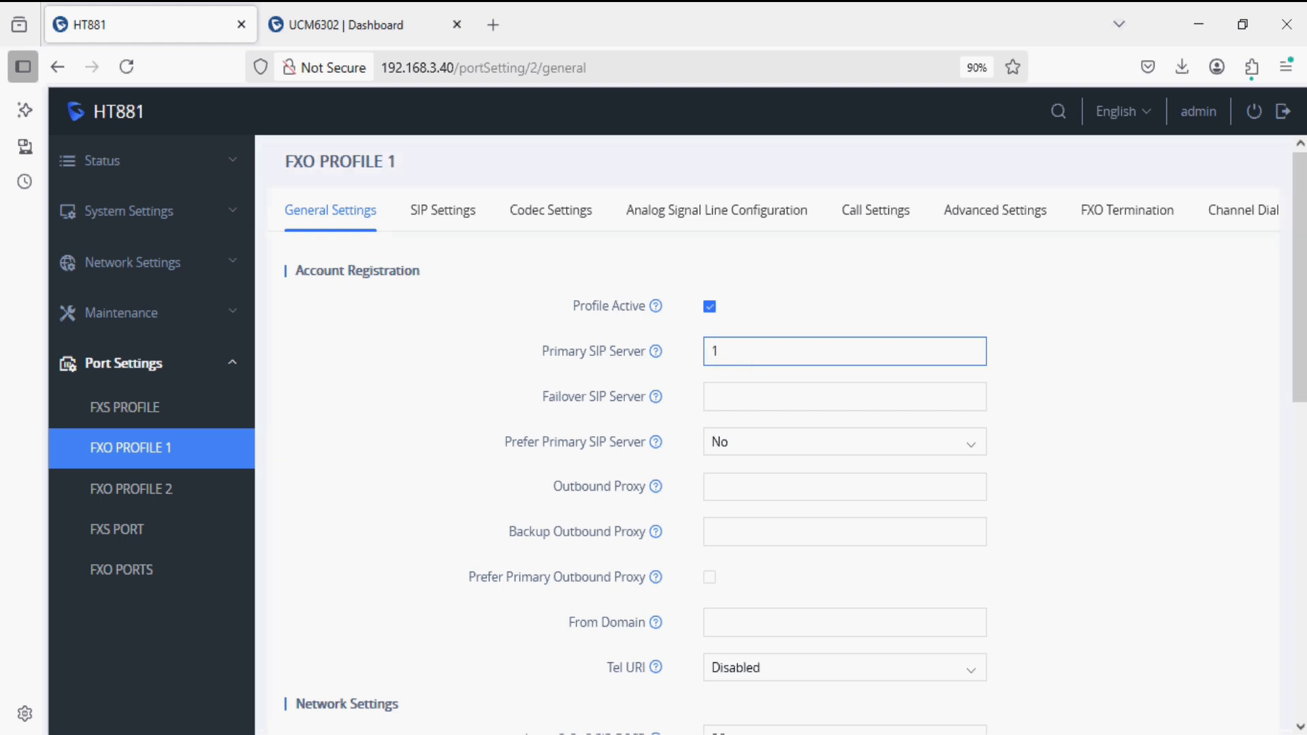
pyautogui.write('92.168.1.253')
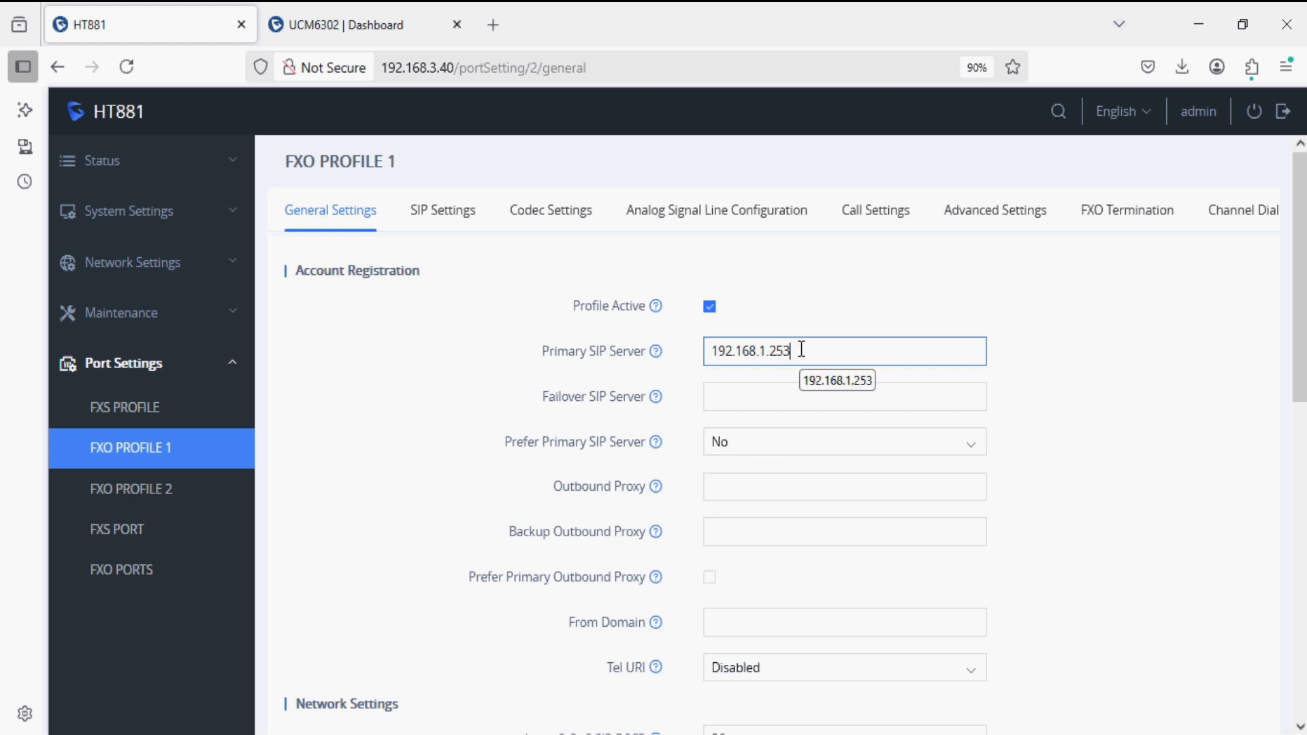
pyautogui.scroll(-5, 620, 450)
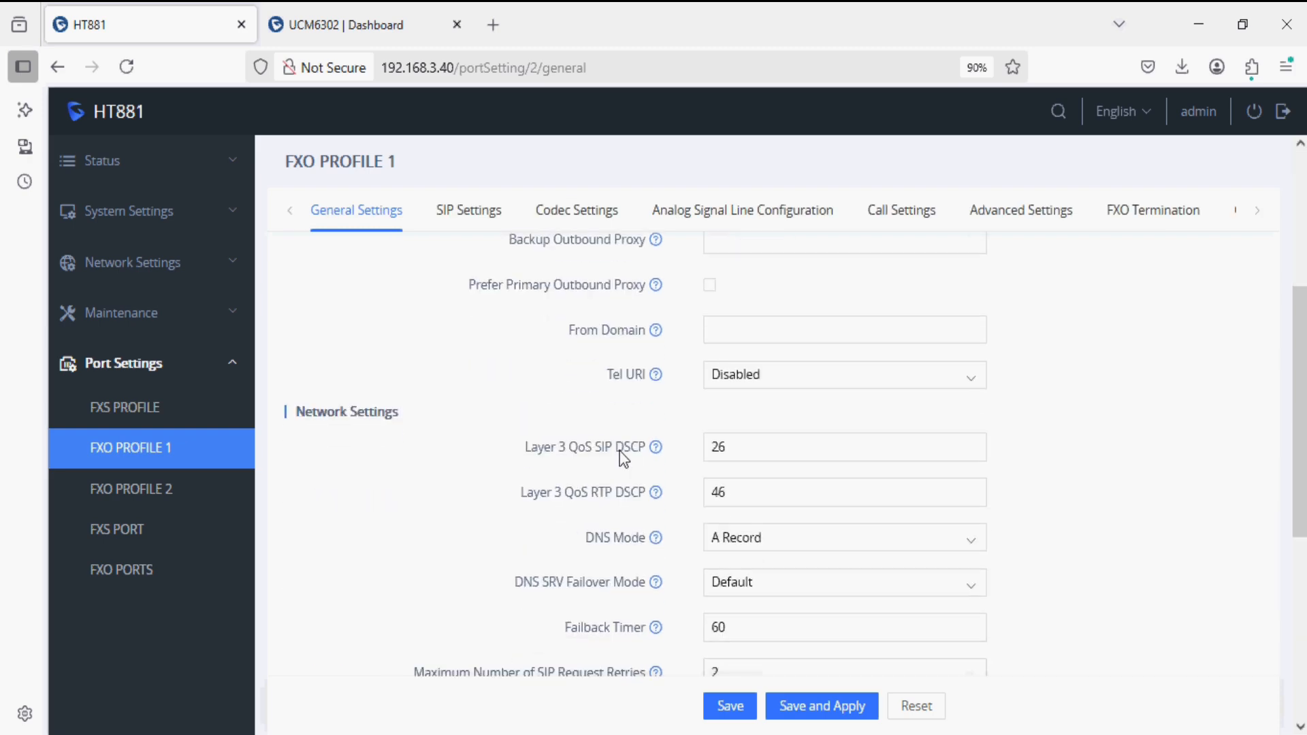
pyautogui.click(794, 706)
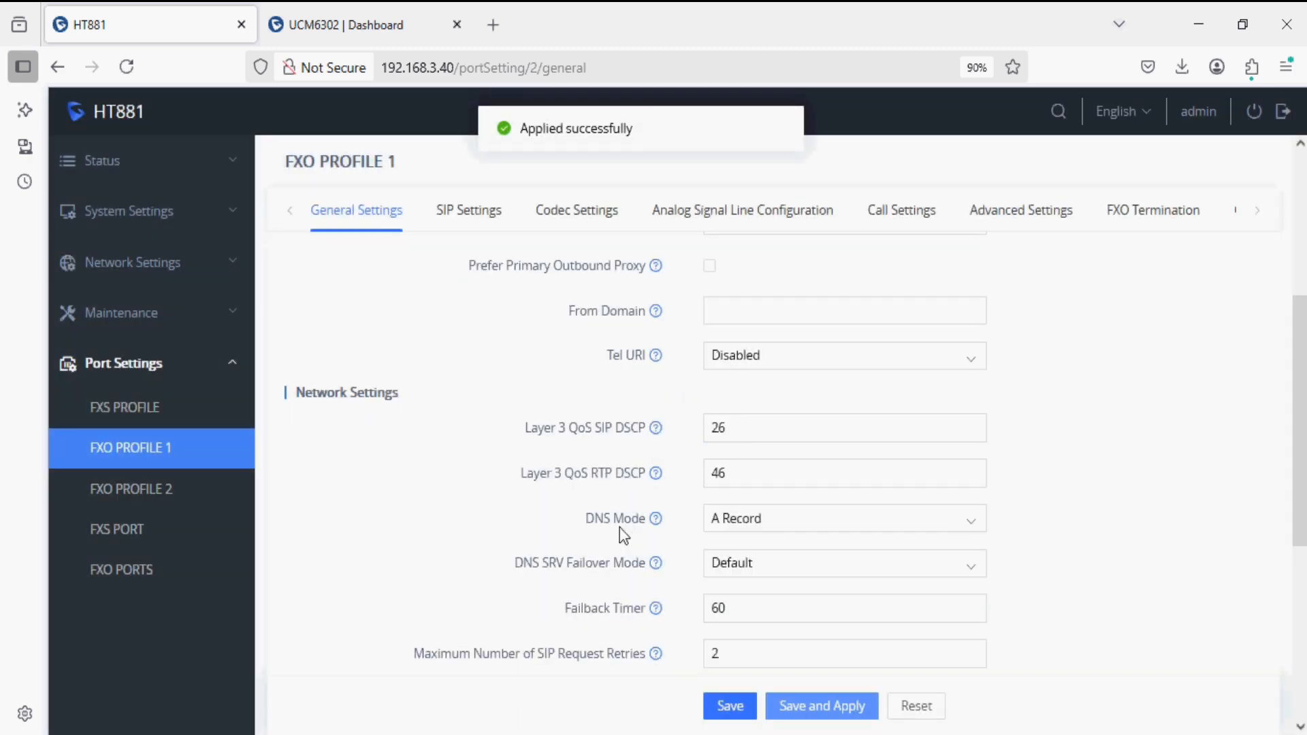
# Disable SIP Registration in the SIP settings of FXO Profile 1, then save and apply.
pyautogui.click(471, 212)
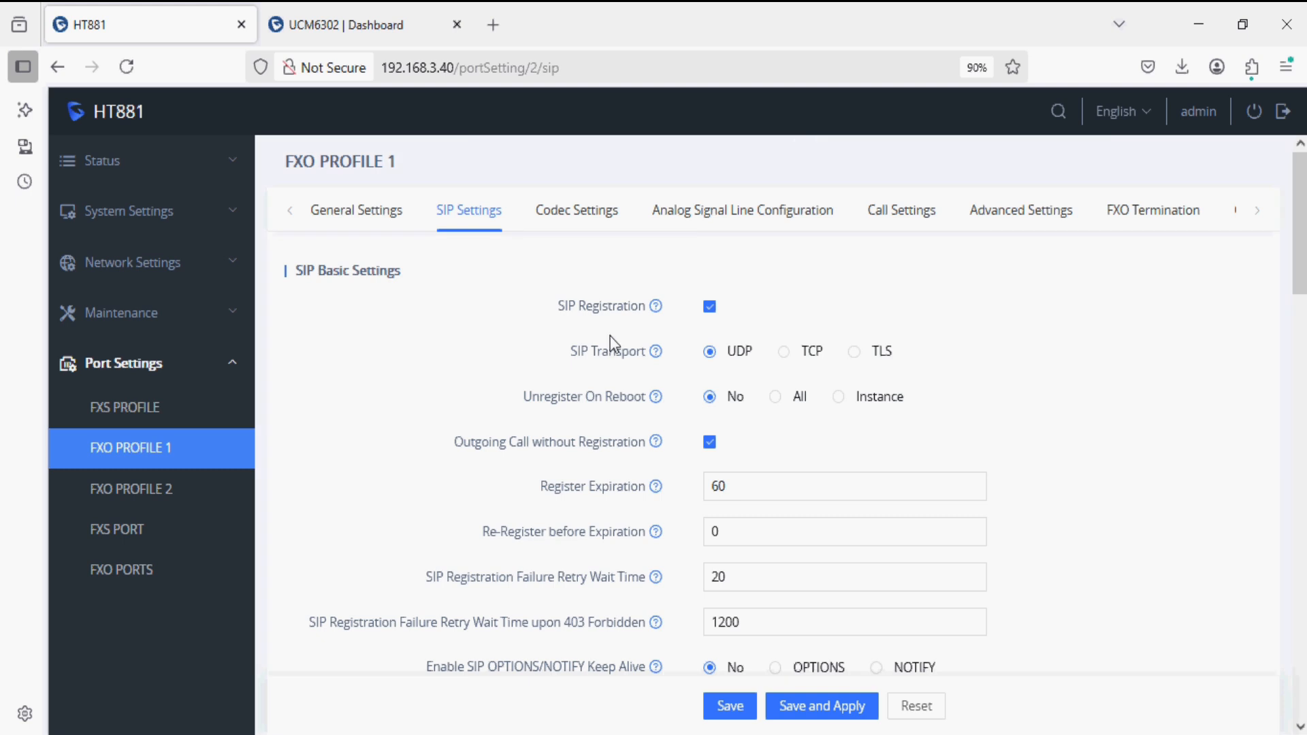
pyautogui.click(711, 308)
pyautogui.scroll(-15, 645, 369)
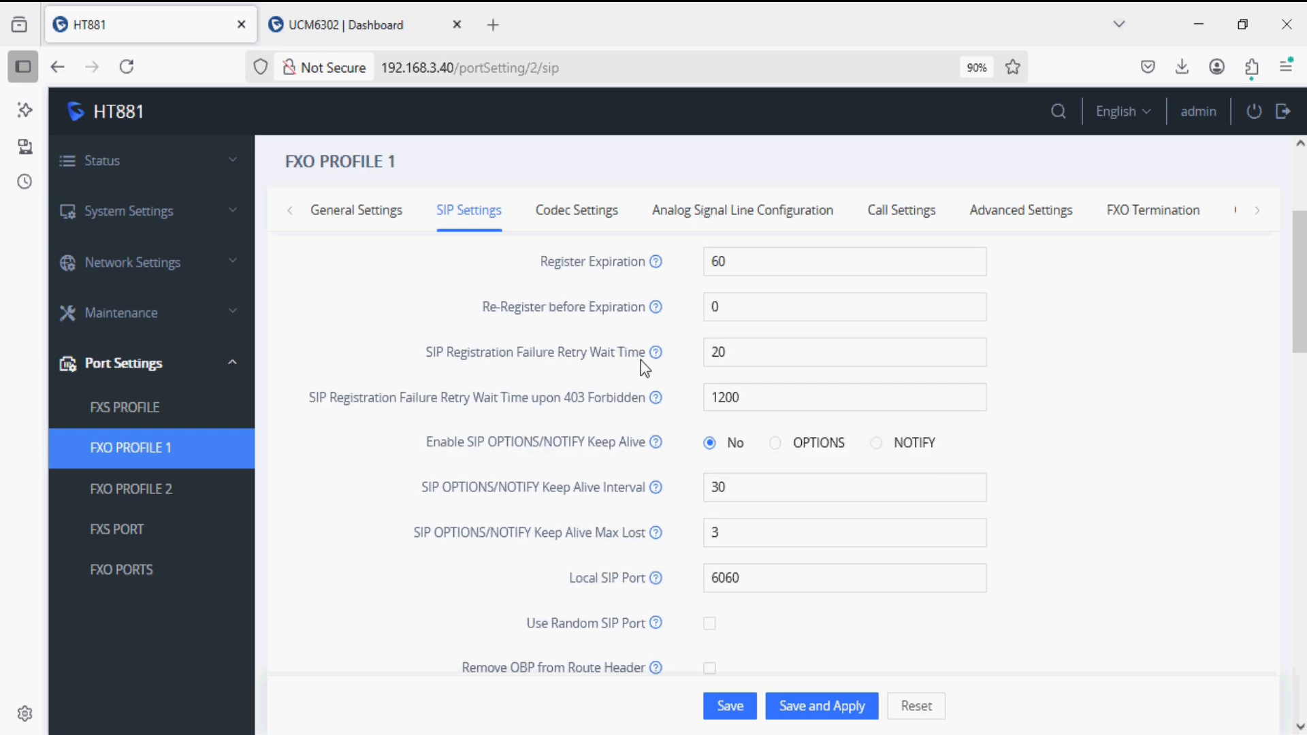
pyautogui.scroll(-5, 737, 470)
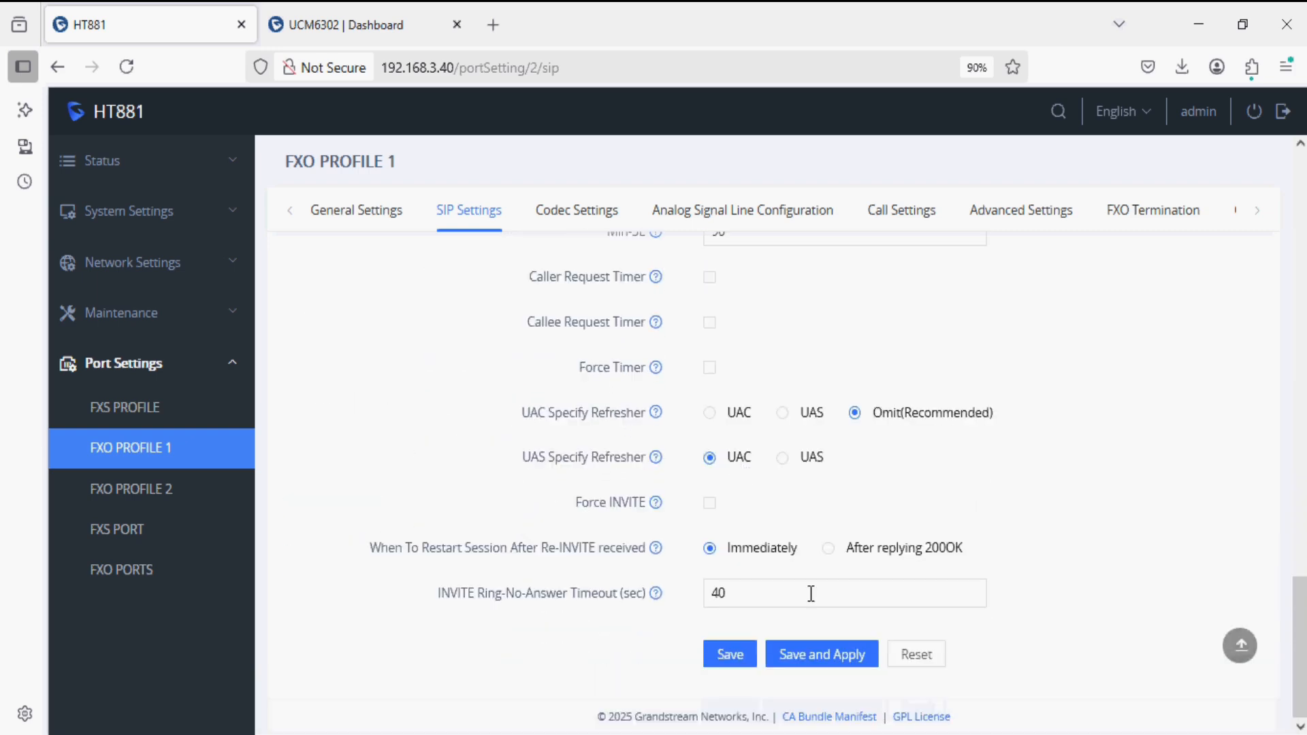
pyautogui.click(821, 647)
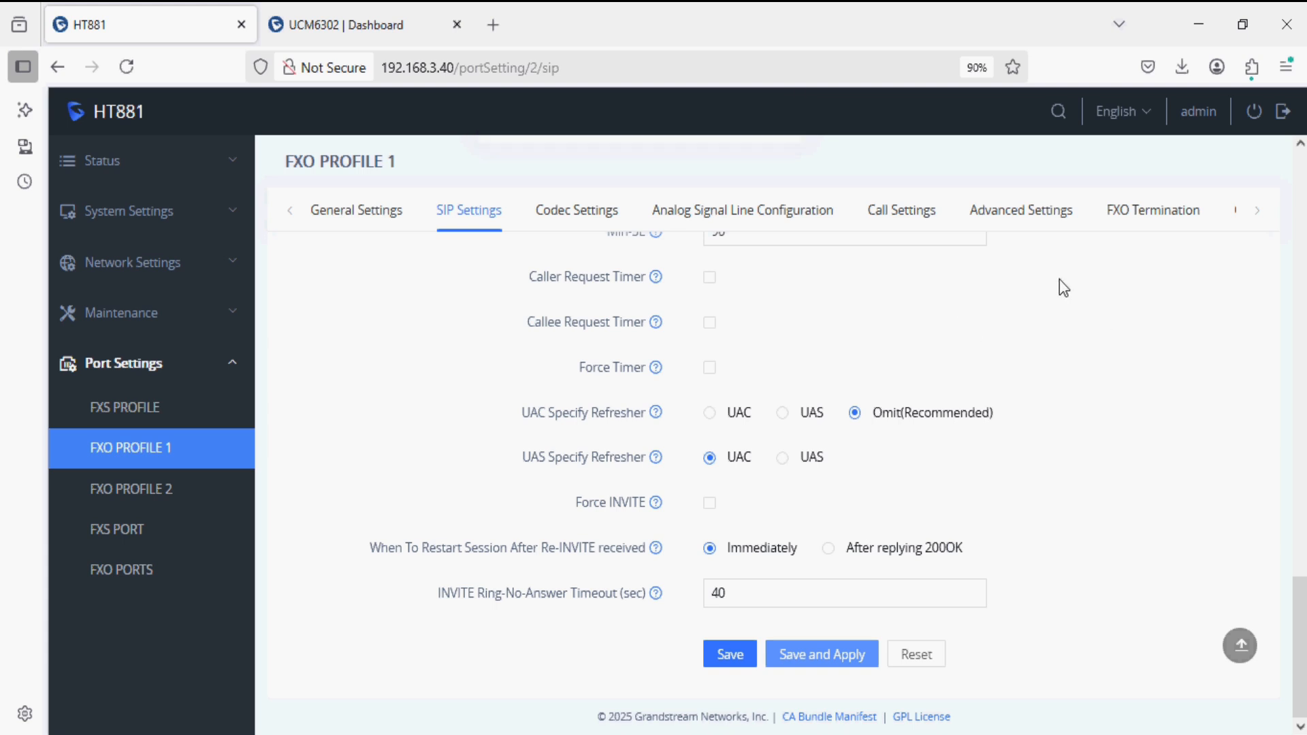
# Set the Dial Plan Prefix in the call settings of FXO Profile 1 to 99, then save and apply.
pyautogui.click(906, 212)
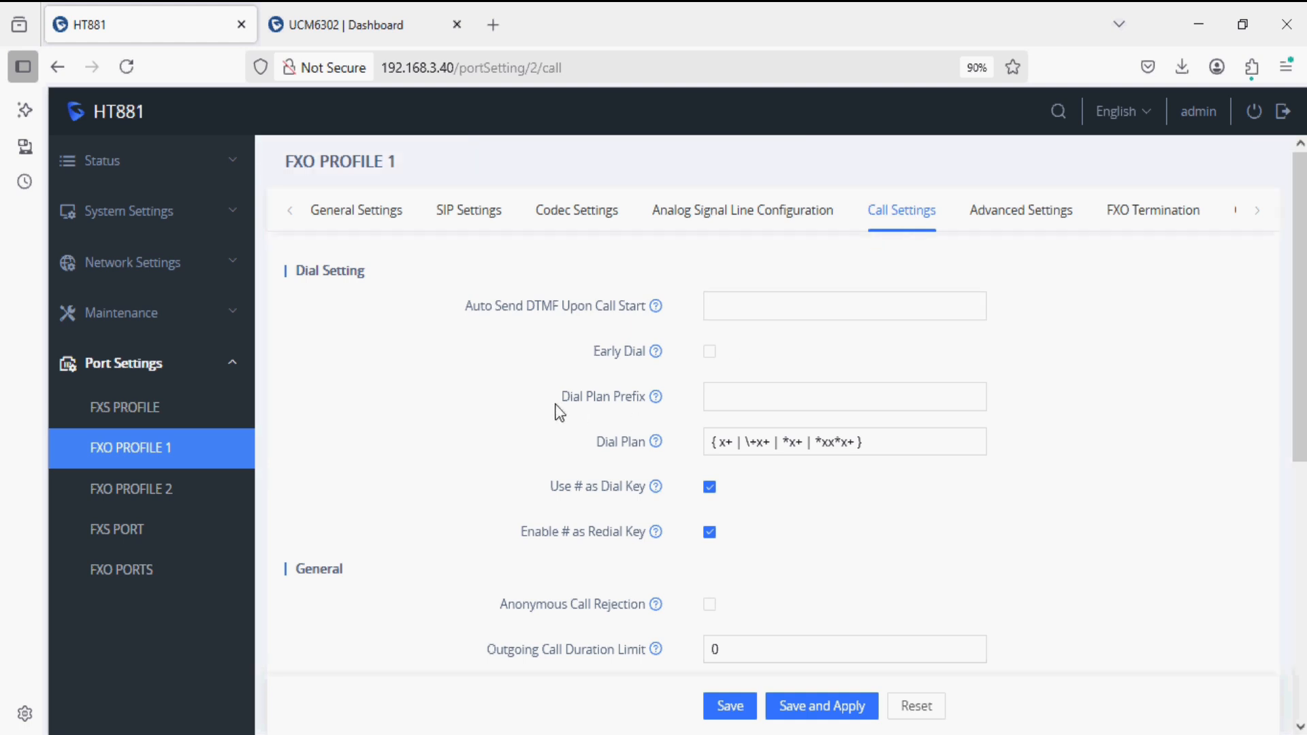
pyautogui.moveTo(555, 411); pyautogui.dragTo(614, 413)
pyautogui.click(717, 399)
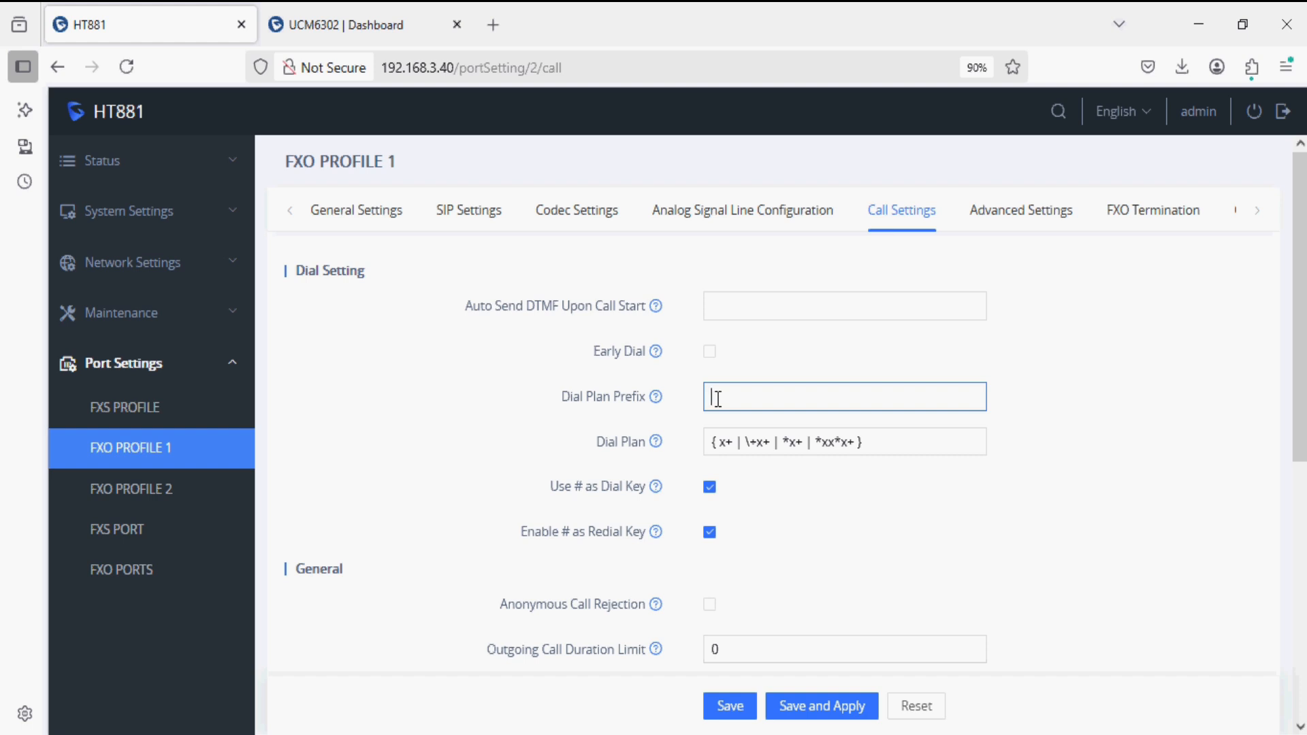
pyautogui.write('99')
pyautogui.click(807, 709)
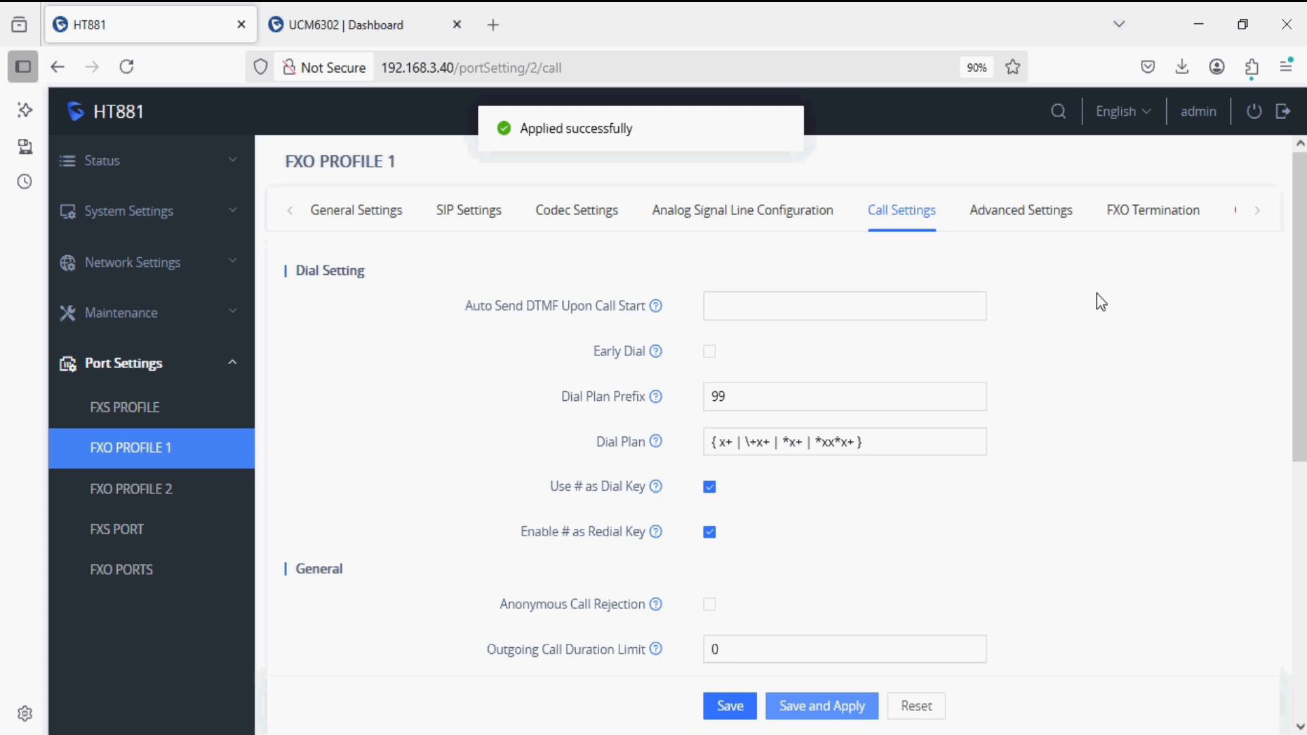
# In the FXO termination settings of FXO Profile 1, set Number of Rings to 2 and disable PSTN Ring Thru FXS, then save and apply.
pyautogui.click(1163, 216)
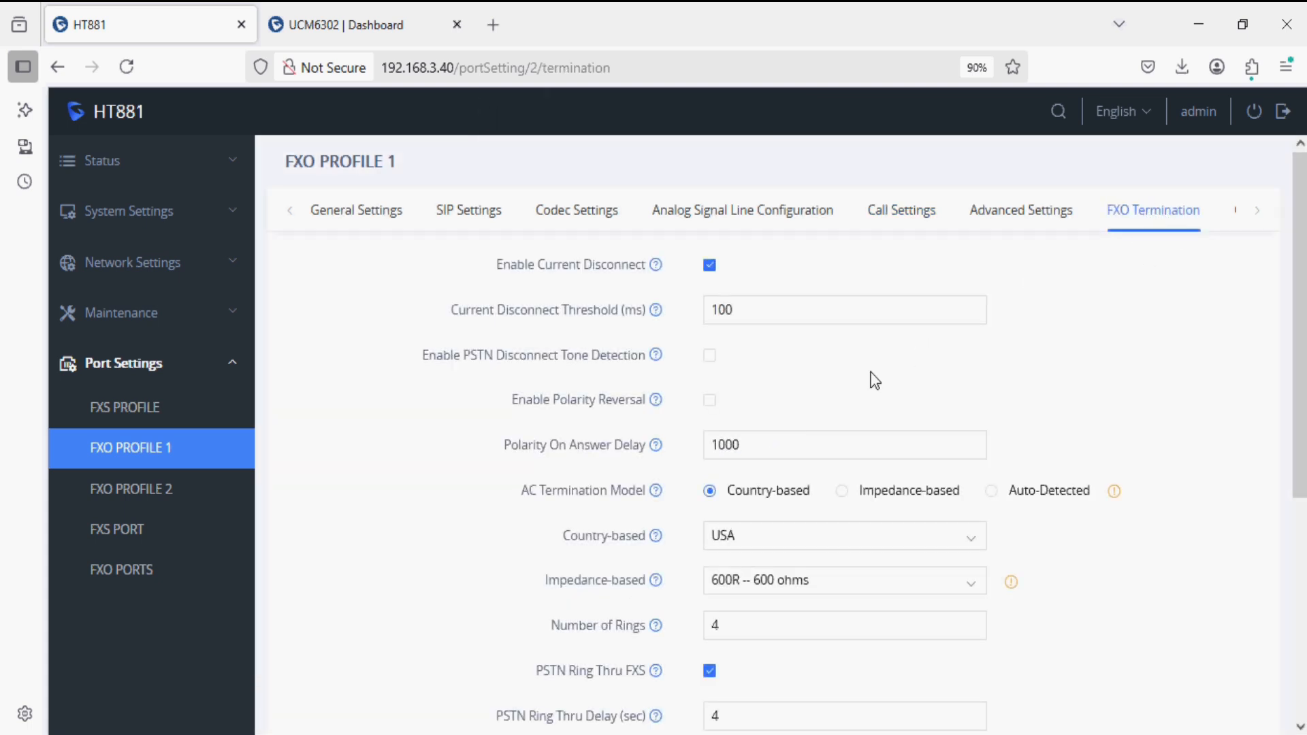
pyautogui.scroll(-5, 769, 415)
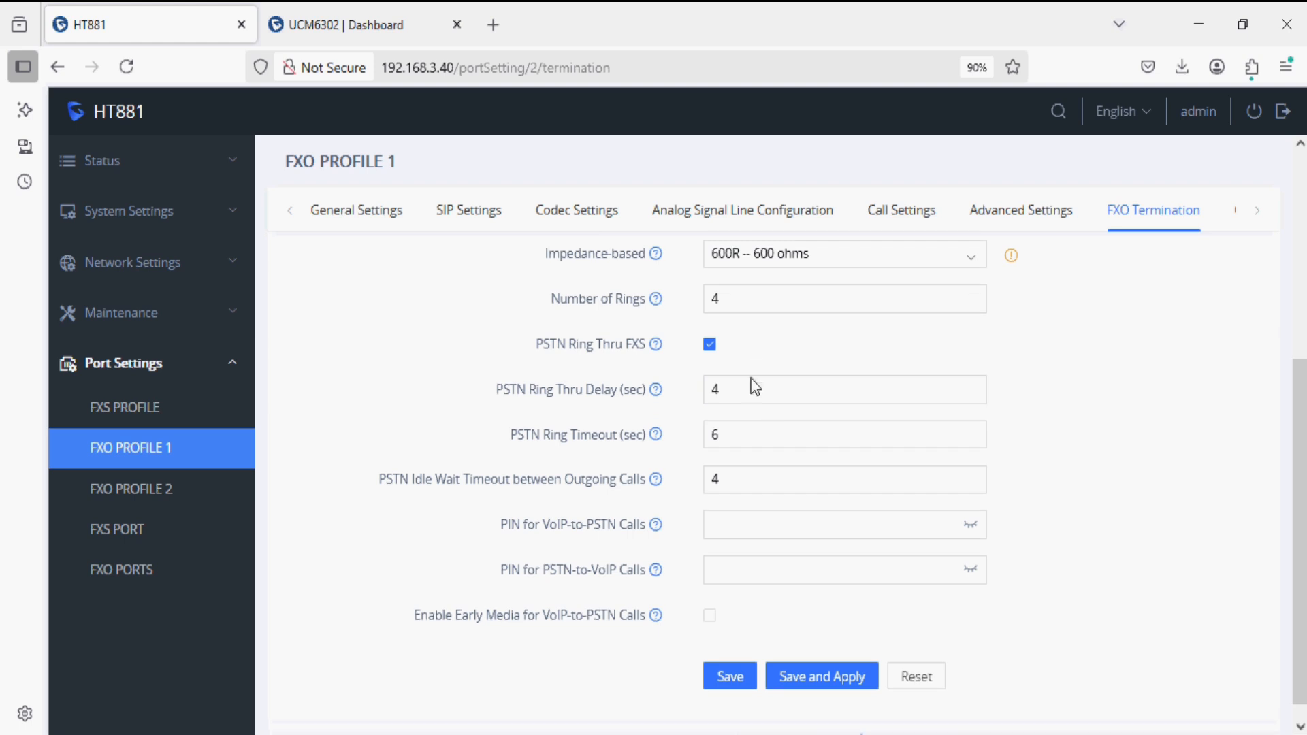
pyautogui.doubleClick(733, 298)
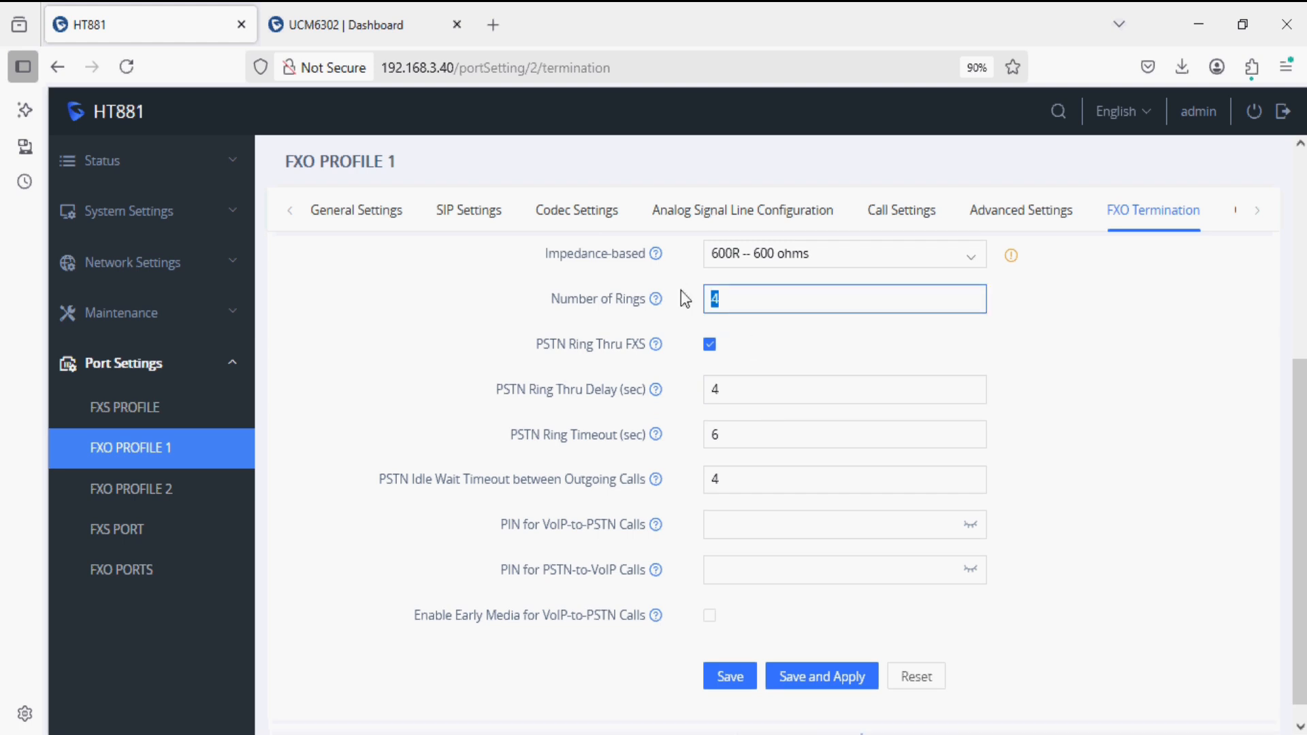
pyautogui.write('2')
pyautogui.moveTo(559, 345); pyautogui.dragTo(617, 347)
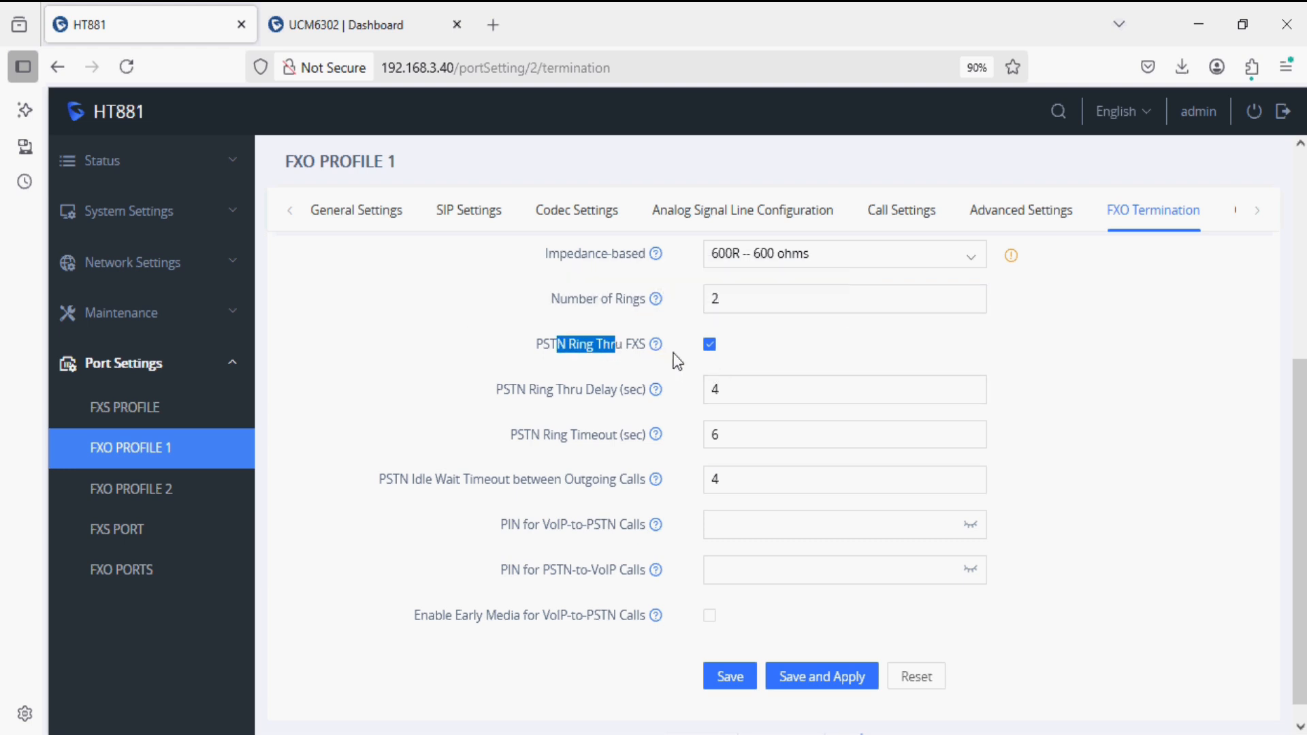
pyautogui.click(709, 347)
pyautogui.click(751, 353)
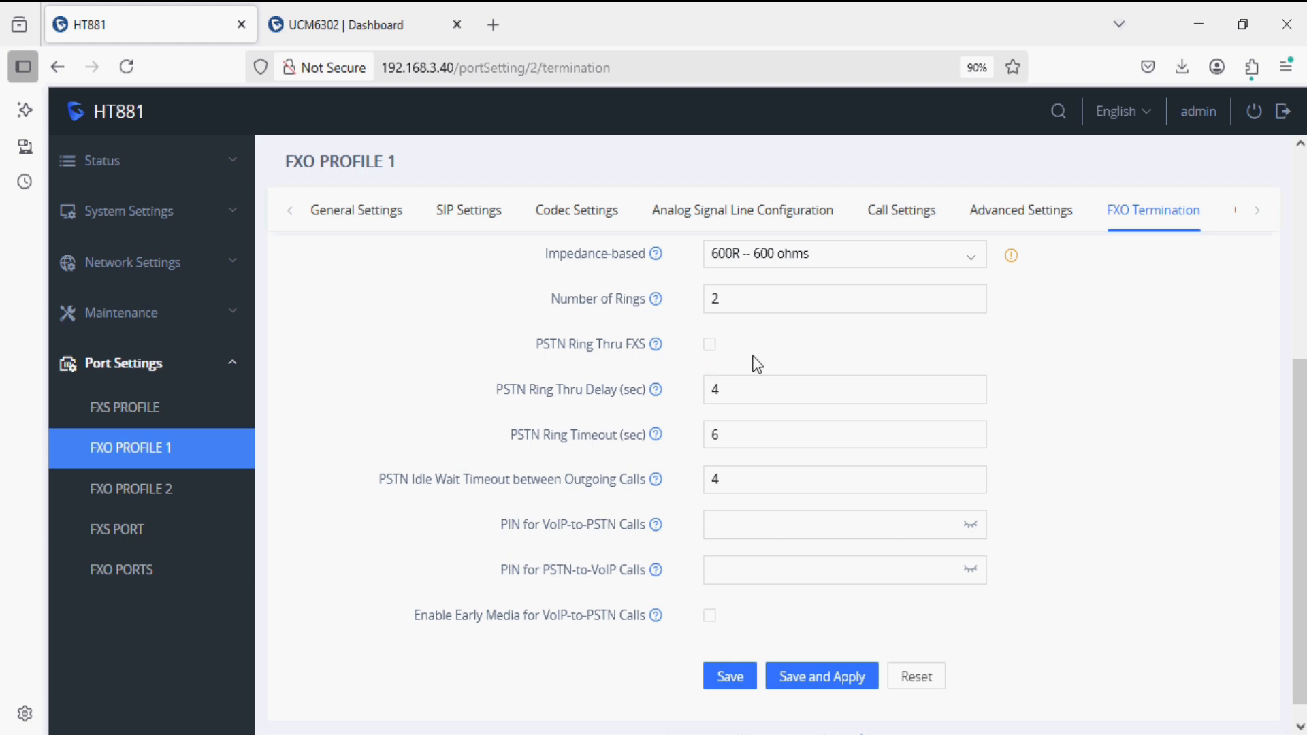
pyautogui.click(811, 672)
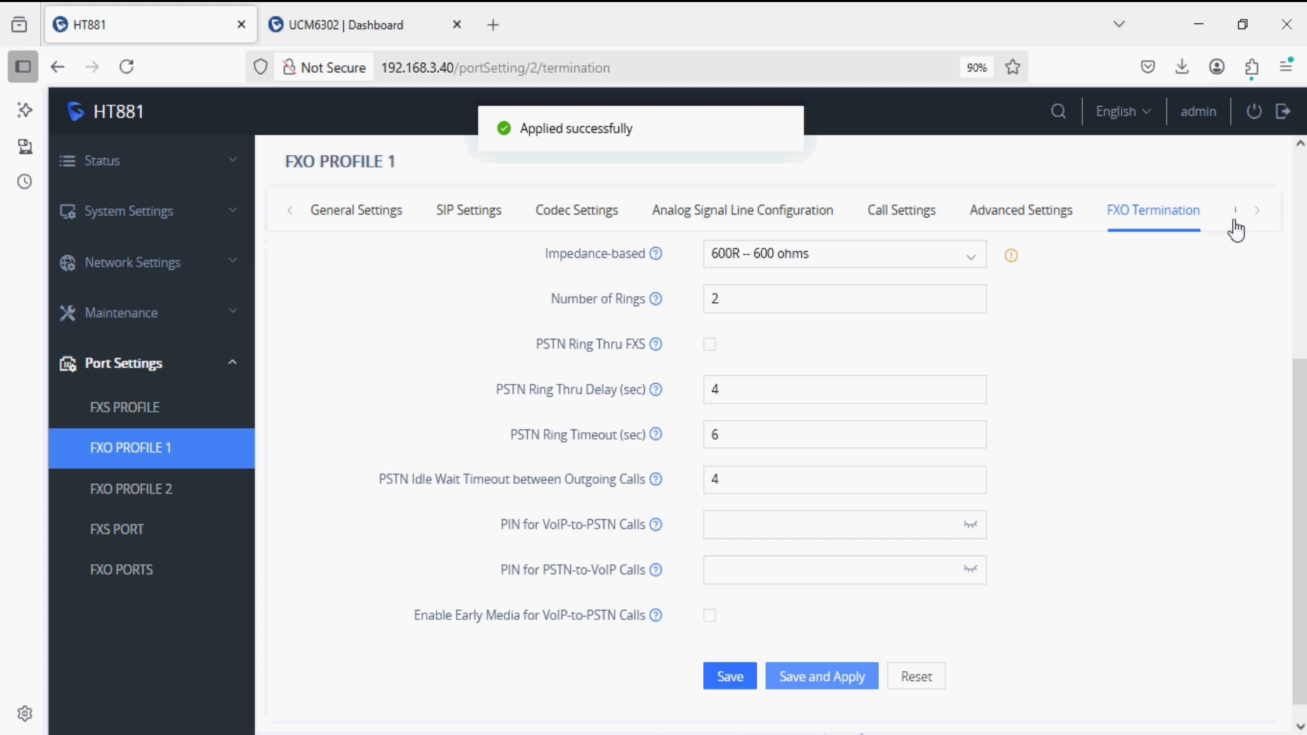
# In the channel dialing settings of FXO Profile 1, disable Wait for Dial-Tone and set Stage Method to 1, then save and apply.
pyautogui.click(1259, 216)
pyautogui.click(1193, 218)
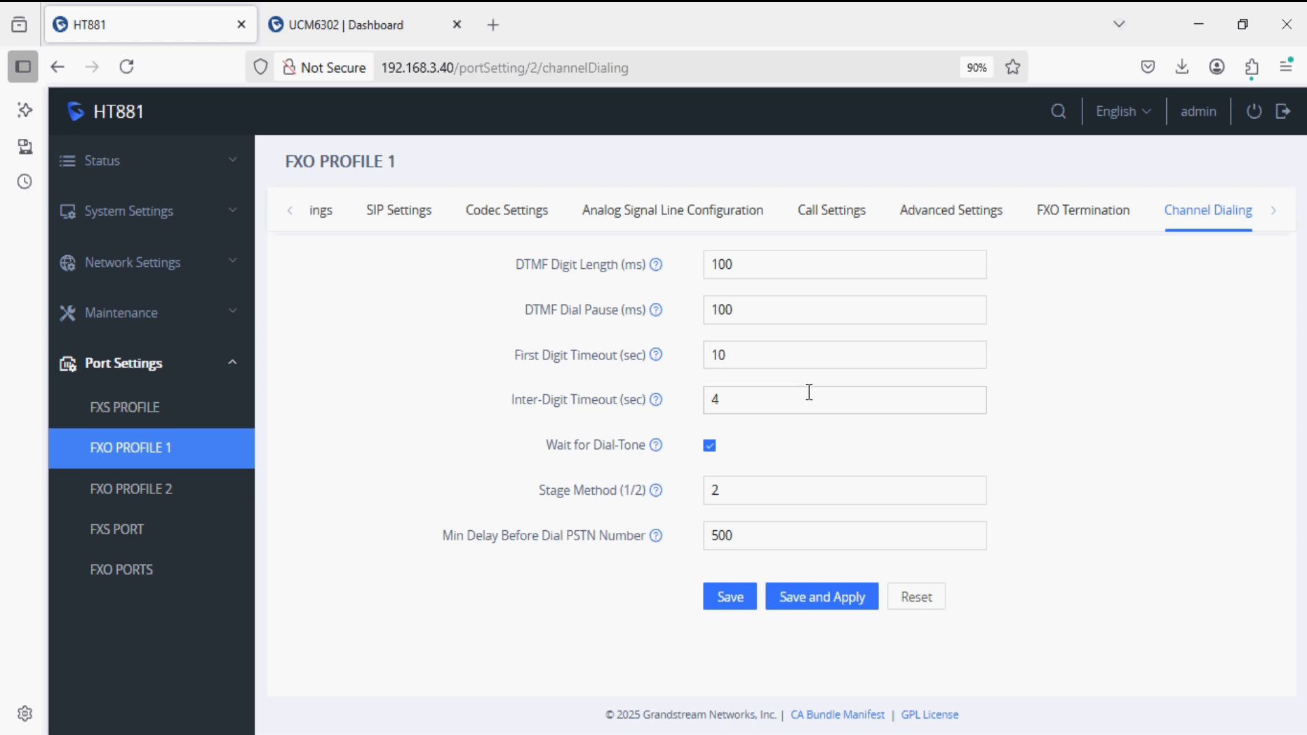
pyautogui.click(712, 449)
pyautogui.moveTo(573, 446); pyautogui.dragTo(636, 462)
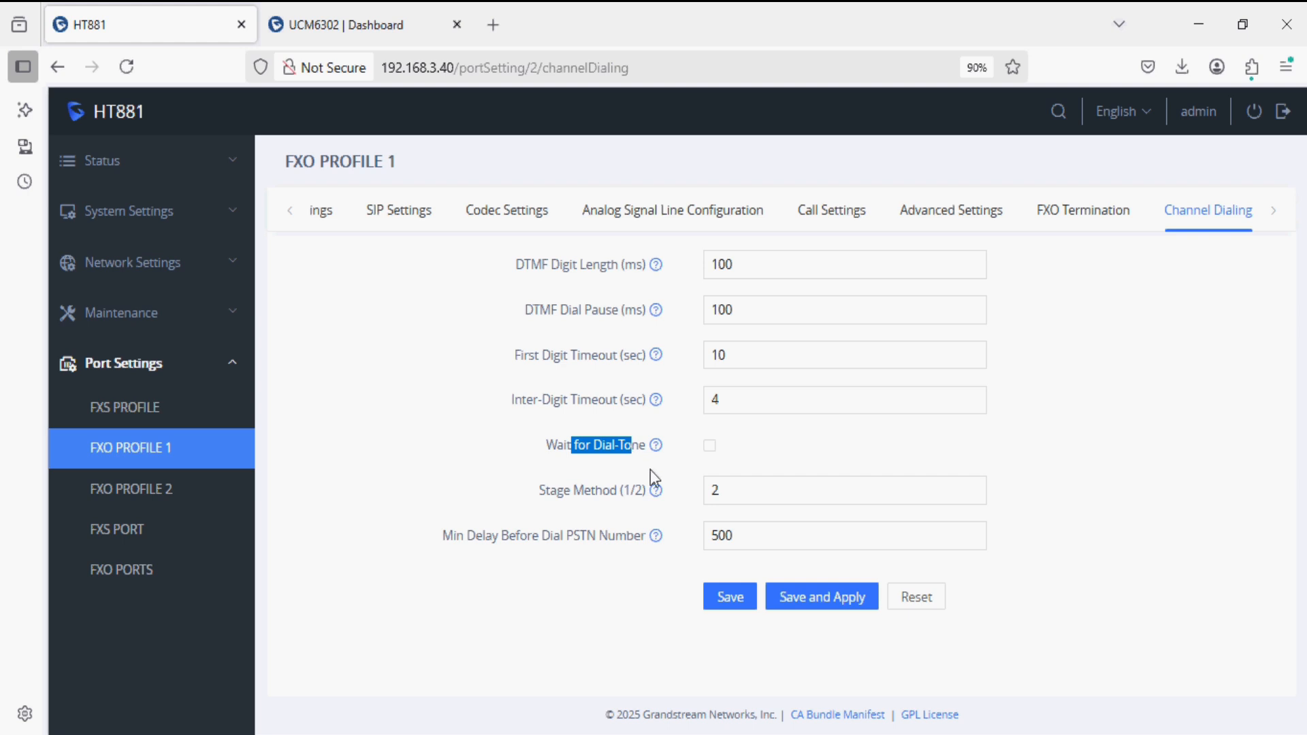
pyautogui.click(650, 470)
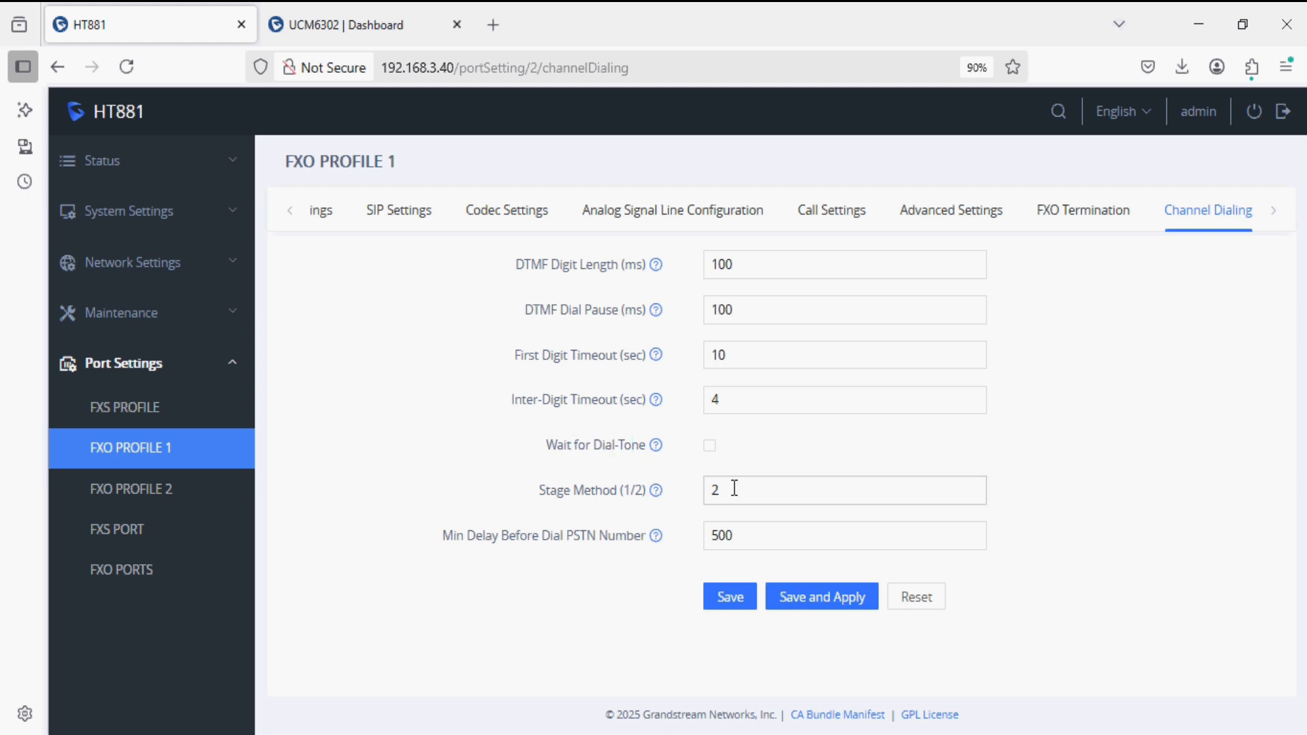
pyautogui.moveTo(735, 489); pyautogui.dragTo(683, 492)
pyautogui.write('1')
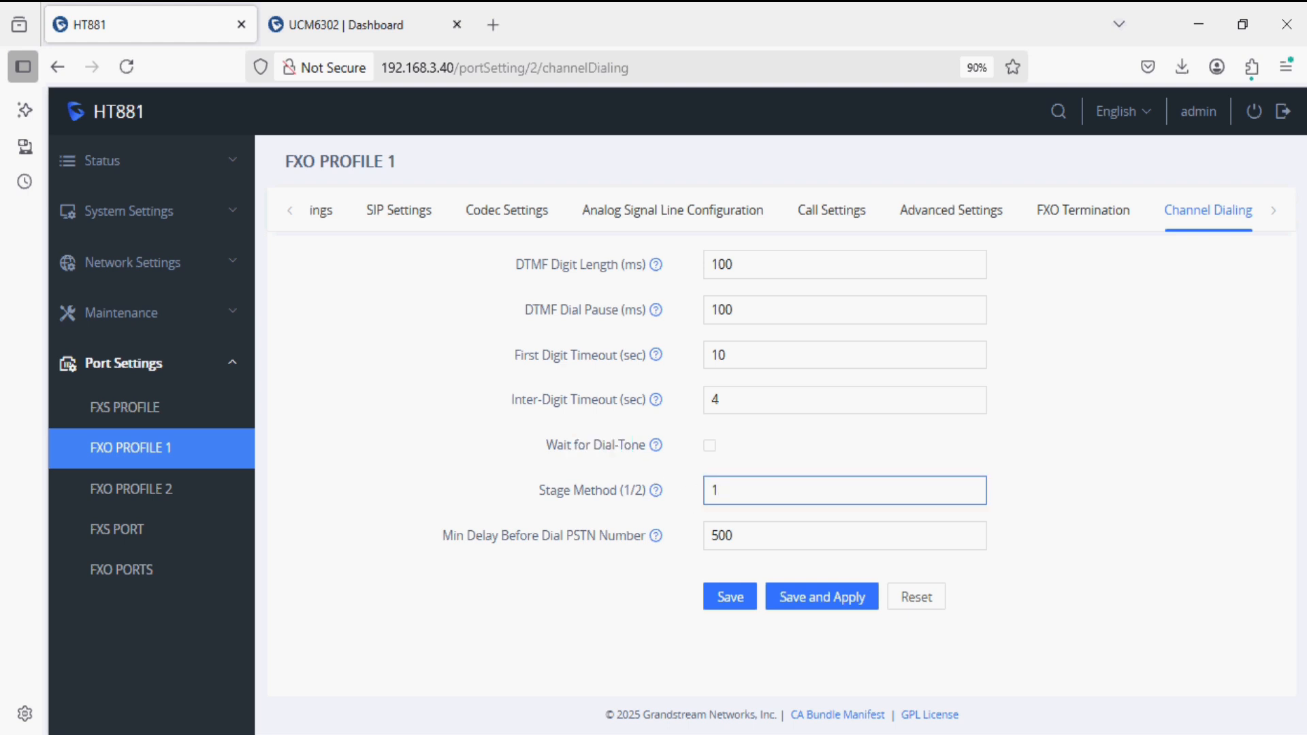
pyautogui.click(802, 598)
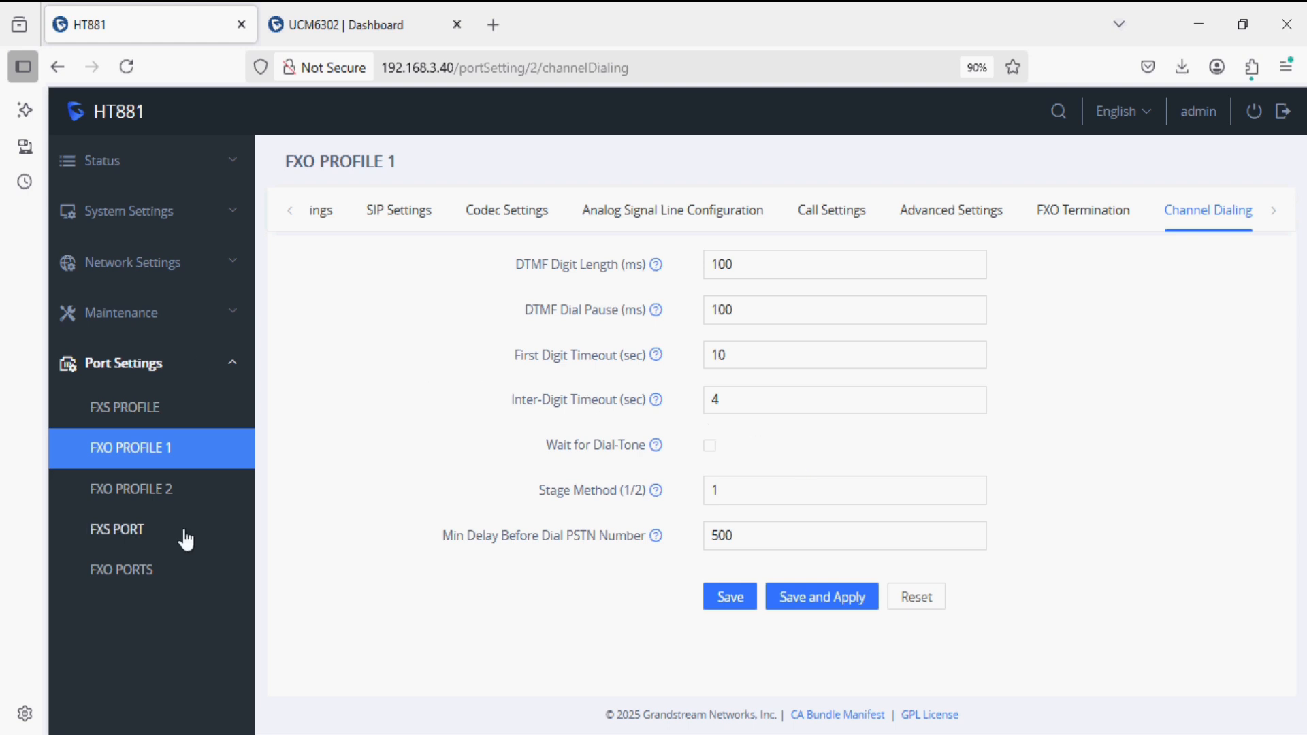
# Set the Unconditional Call Forward to VOIP CID of FXO ports 1 and 2 to 1234.
pyautogui.click(157, 569)
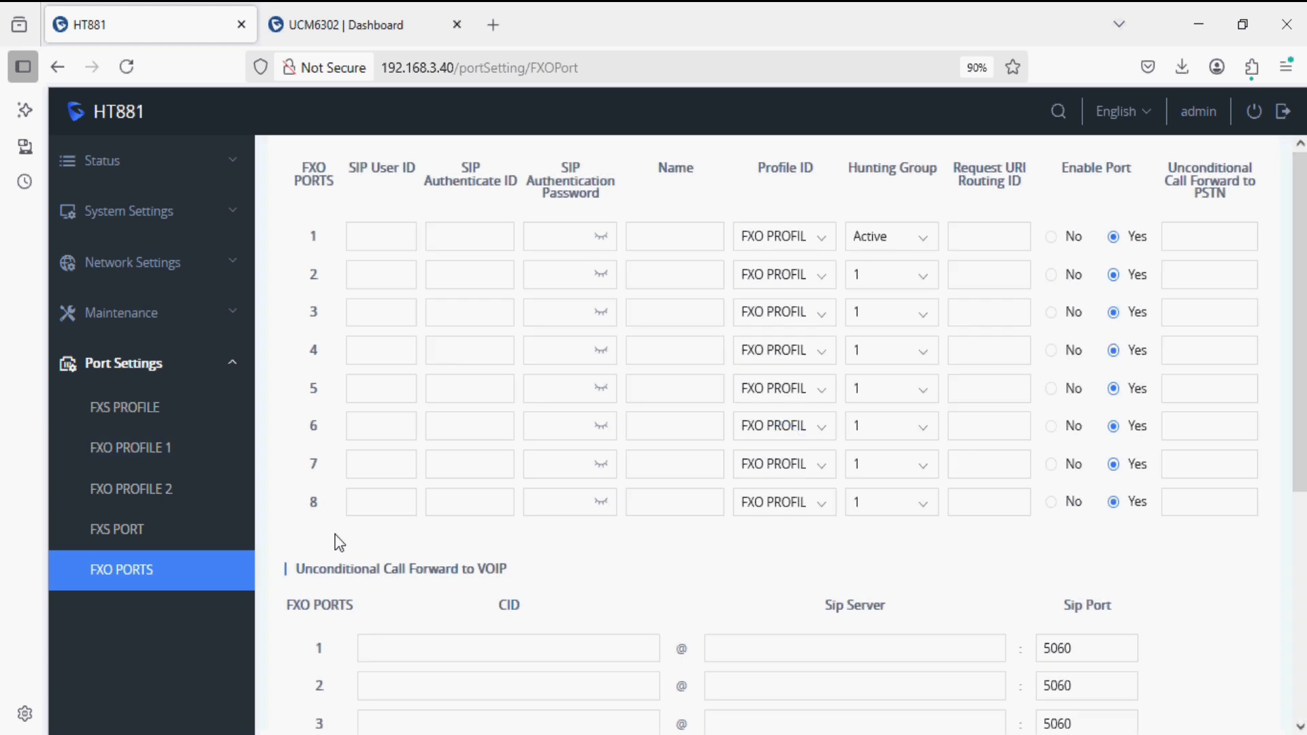
pyautogui.scroll(-5, 335, 536)
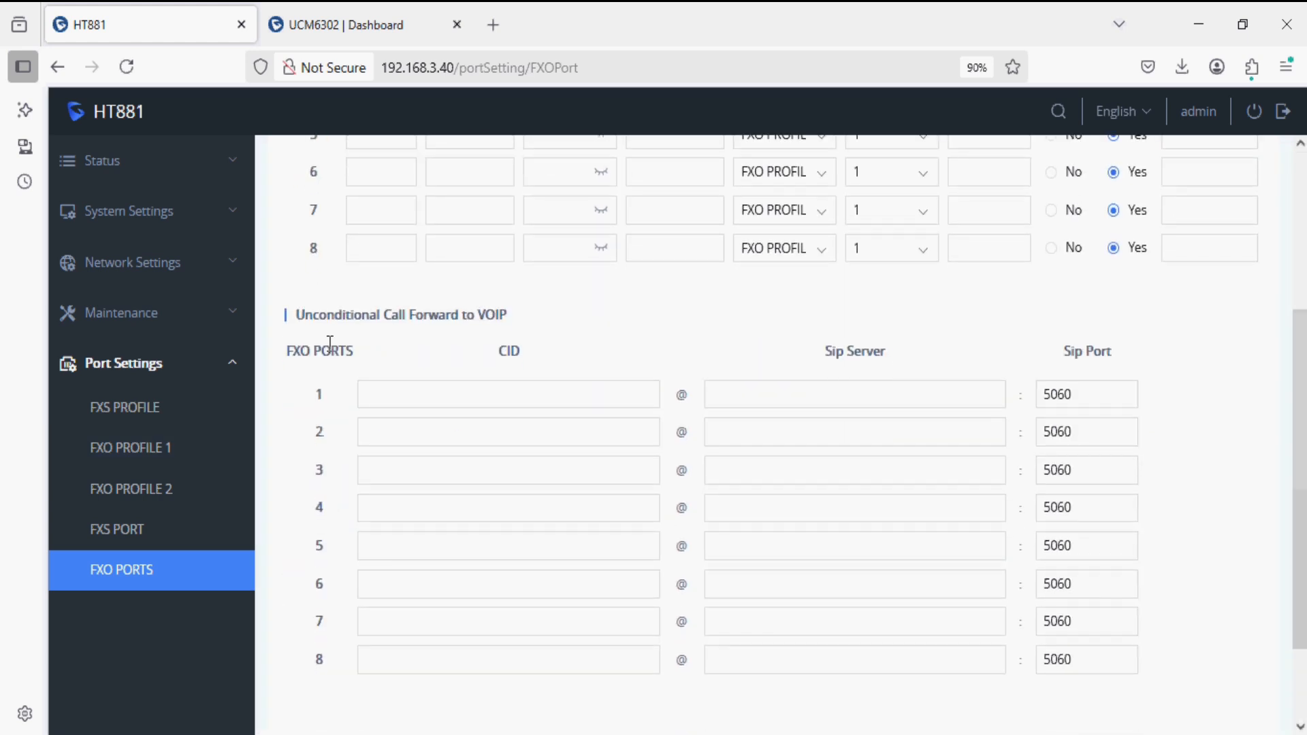
pyautogui.moveTo(297, 314); pyautogui.dragTo(520, 324)
pyautogui.click(541, 343)
pyautogui.click(382, 395)
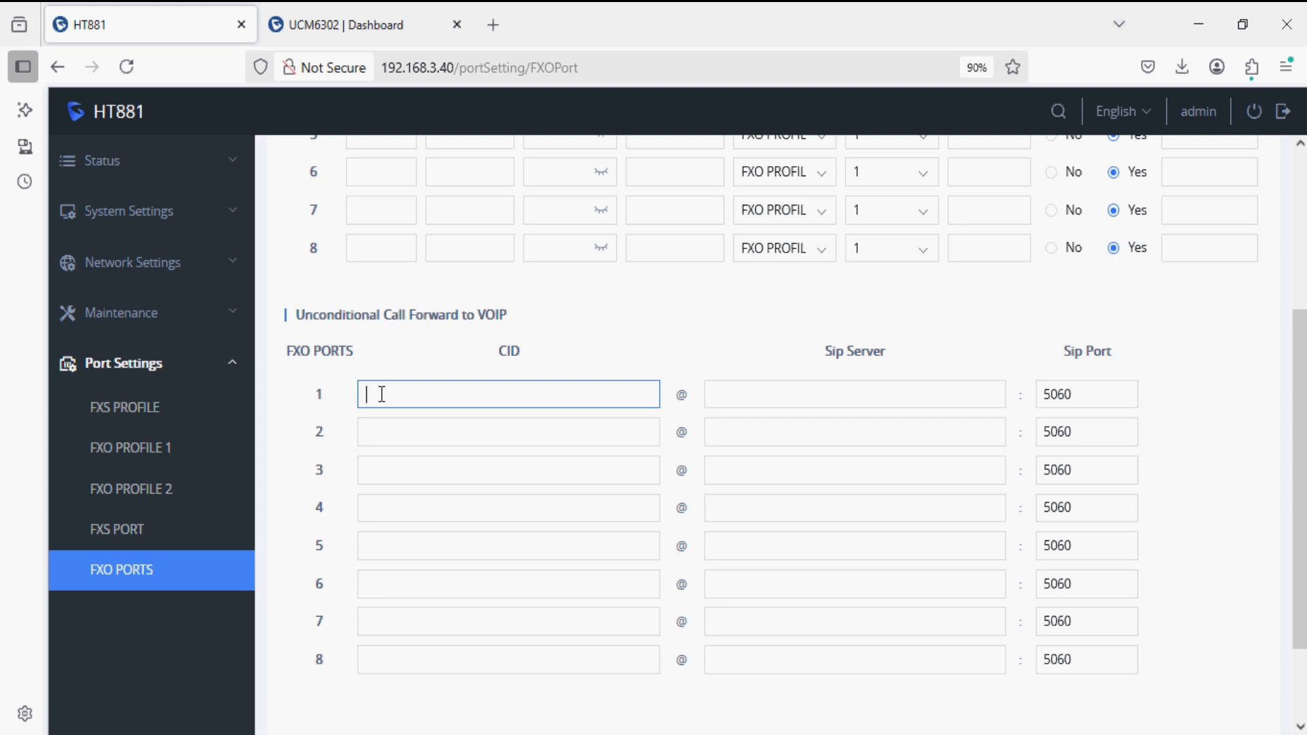
pyautogui.write('1243')
pyautogui.press('BackSpace')
pyautogui.press('BackSpace')
pyautogui.write('34')
pyautogui.click(374, 432)
pyautogui.write('1234')
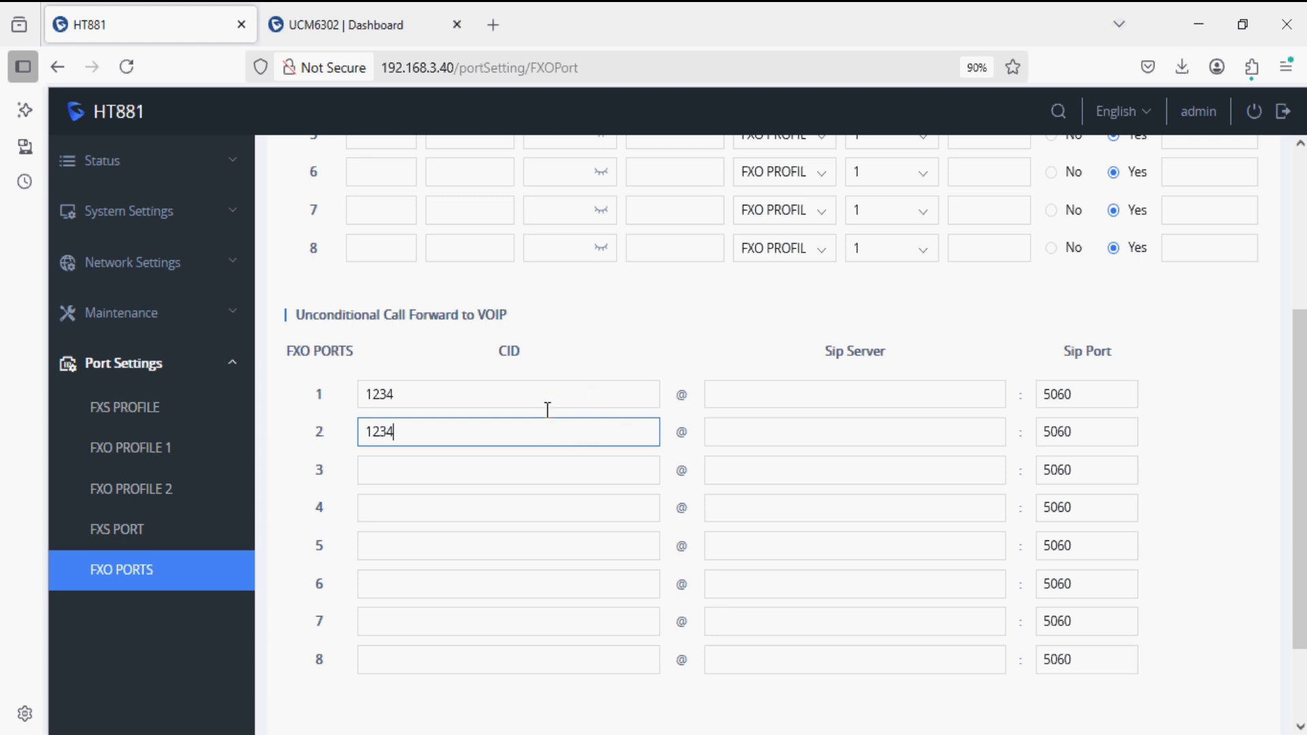
# Set the call forward SIP server of FXO ports 1 and 2 to 192.168.1.253, then save and apply the FXO port settings.
pyautogui.click(770, 402)
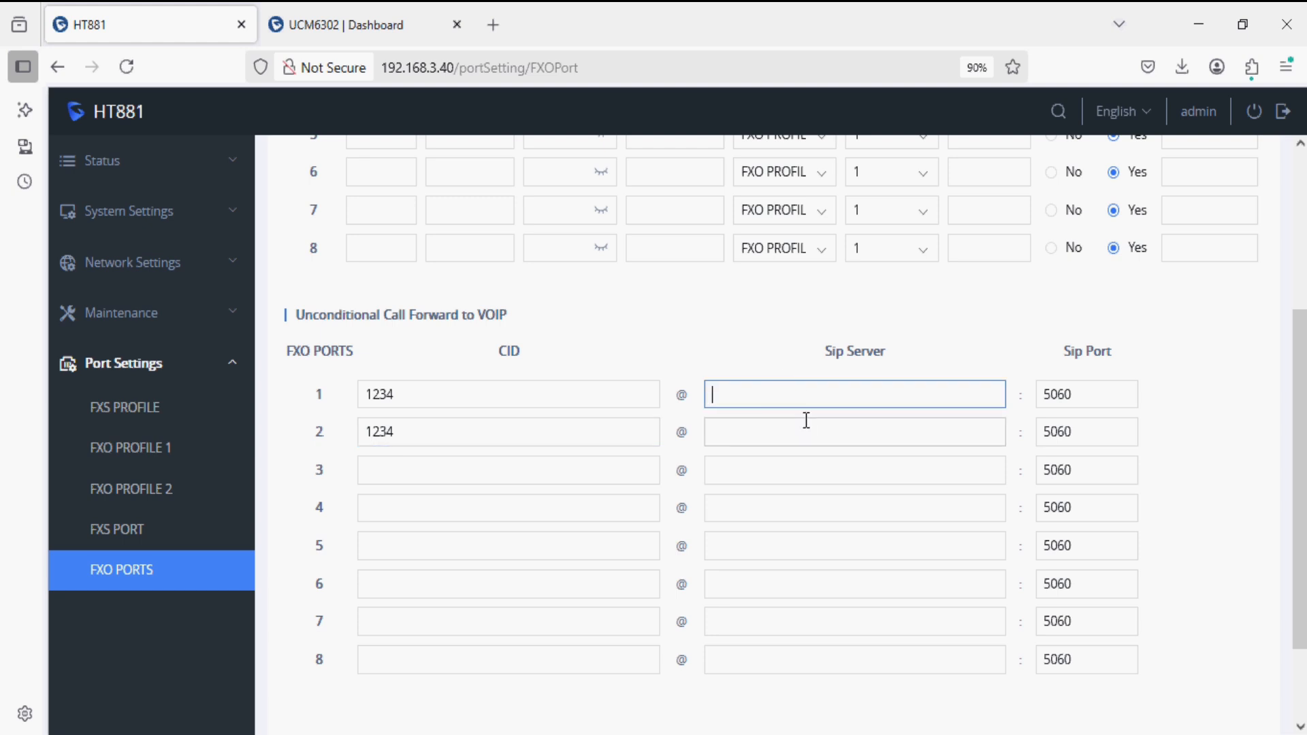
pyautogui.write('192.168.1.253')
pyautogui.click(808, 435)
pyautogui.write('192')
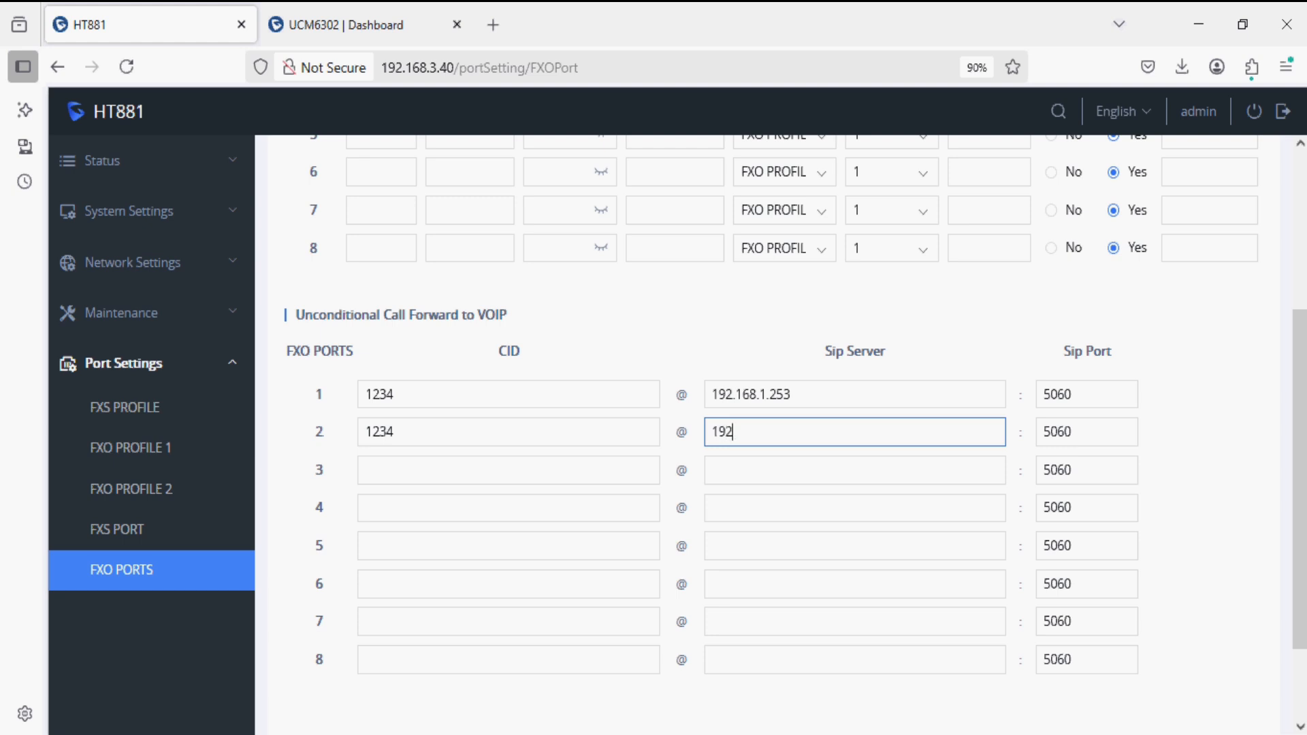
pyautogui.write('.168.1.253')
pyautogui.moveTo(1089, 395); pyautogui.dragTo(1036, 400)
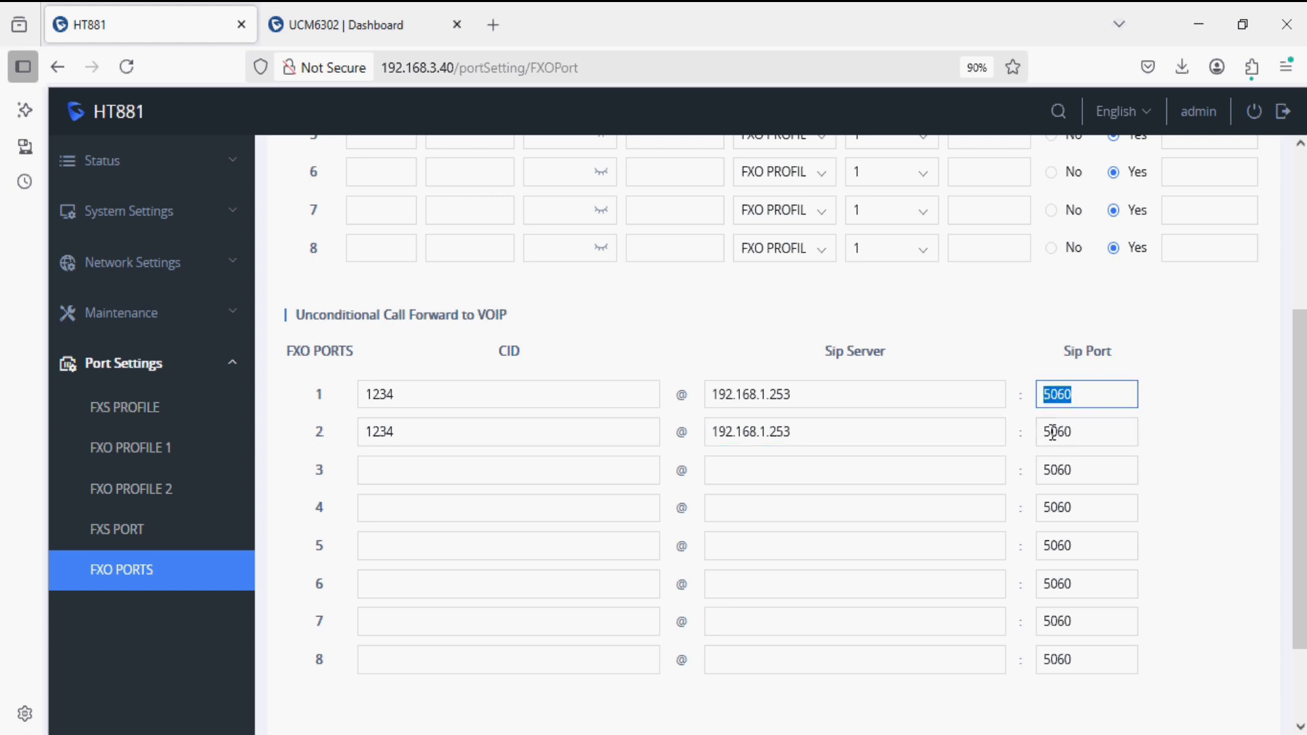
pyautogui.scroll(-3, 1031, 440)
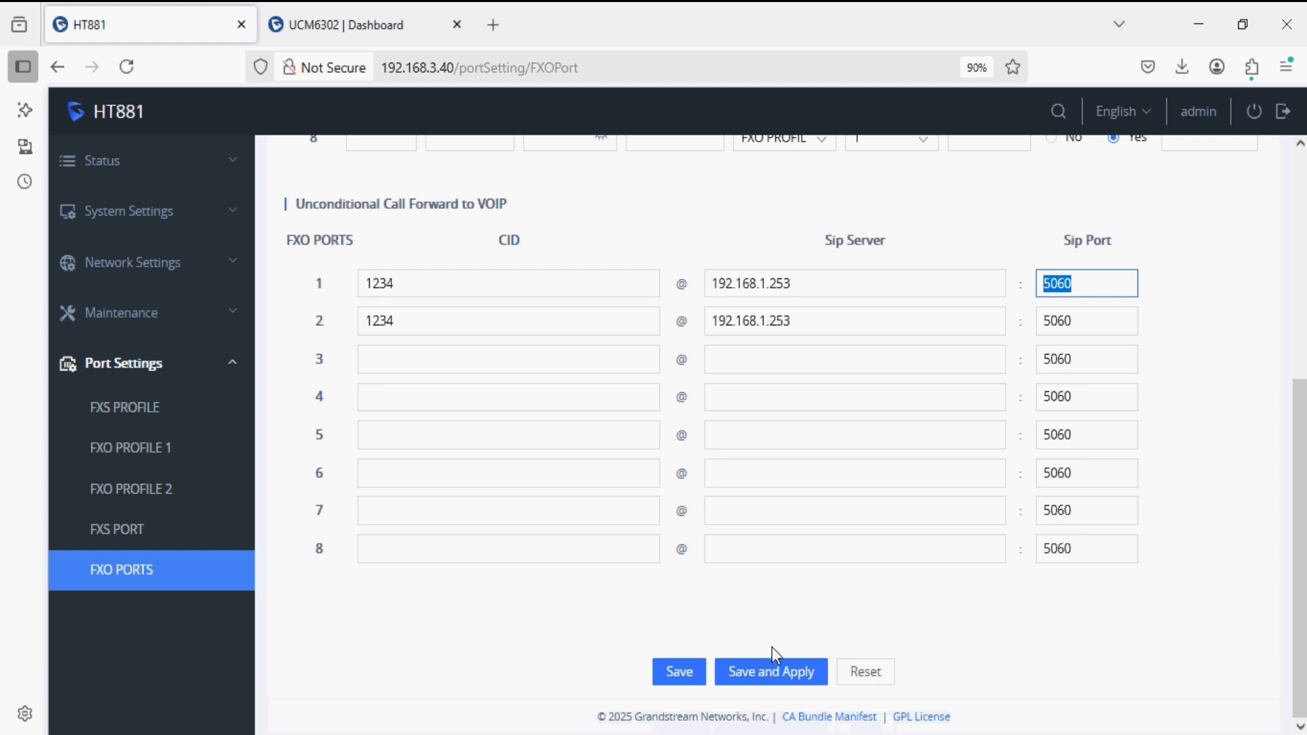
pyautogui.click(767, 664)
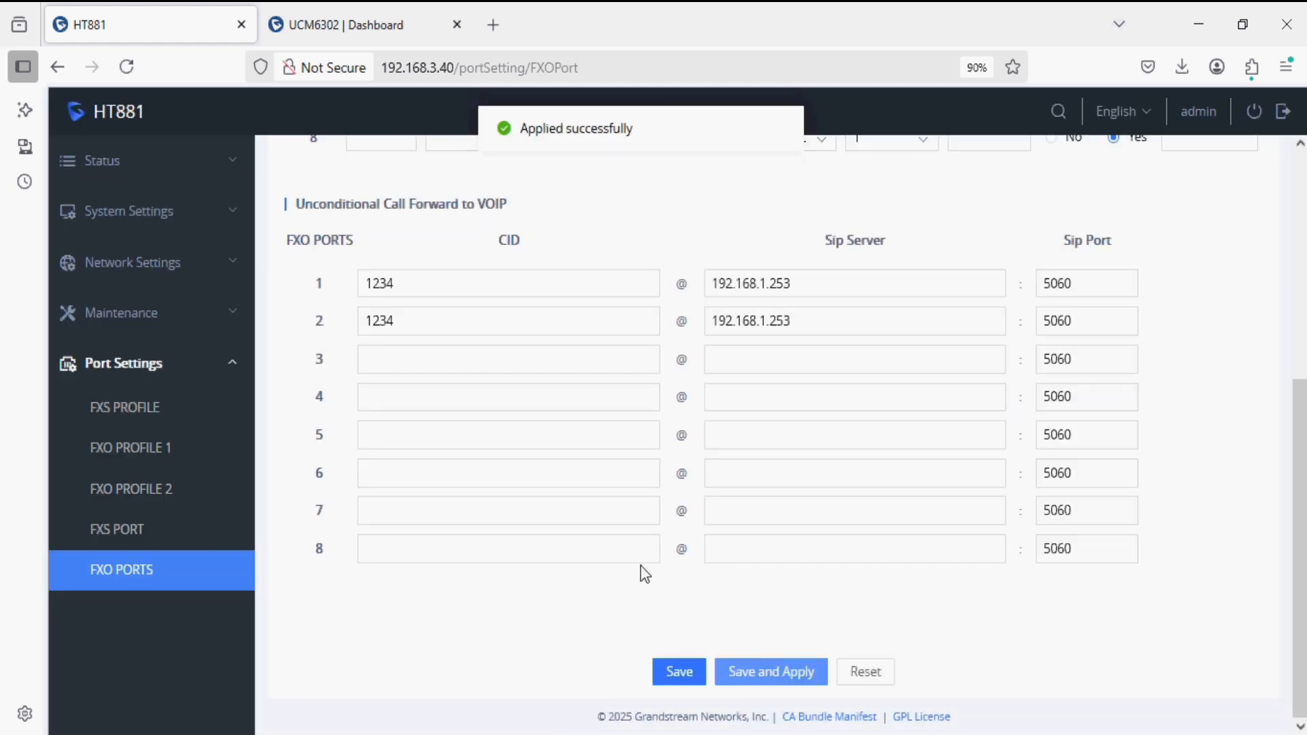
# Set Prefix to Specify FXO Port in the basic system settings to 99, then save and apply.
pyautogui.scroll(3, 640, 565)
pyautogui.scroll(3, 640, 566)
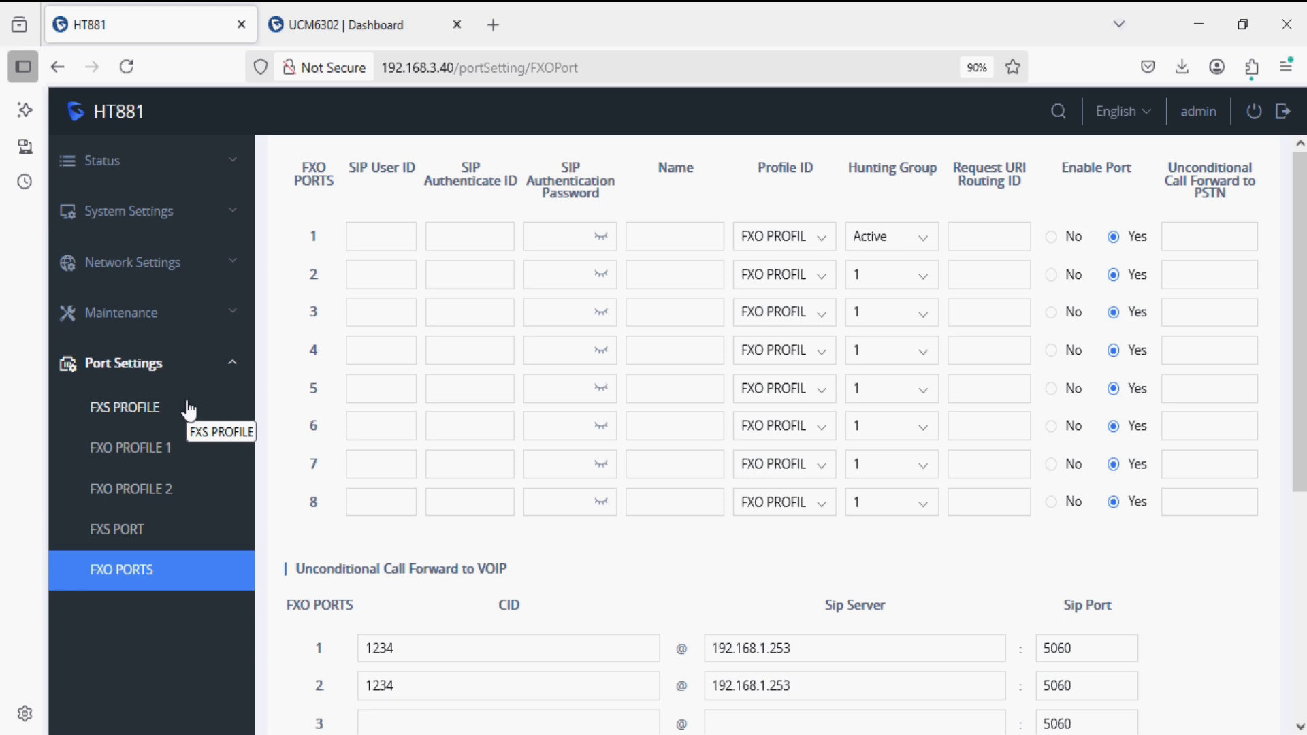
pyautogui.click(165, 232)
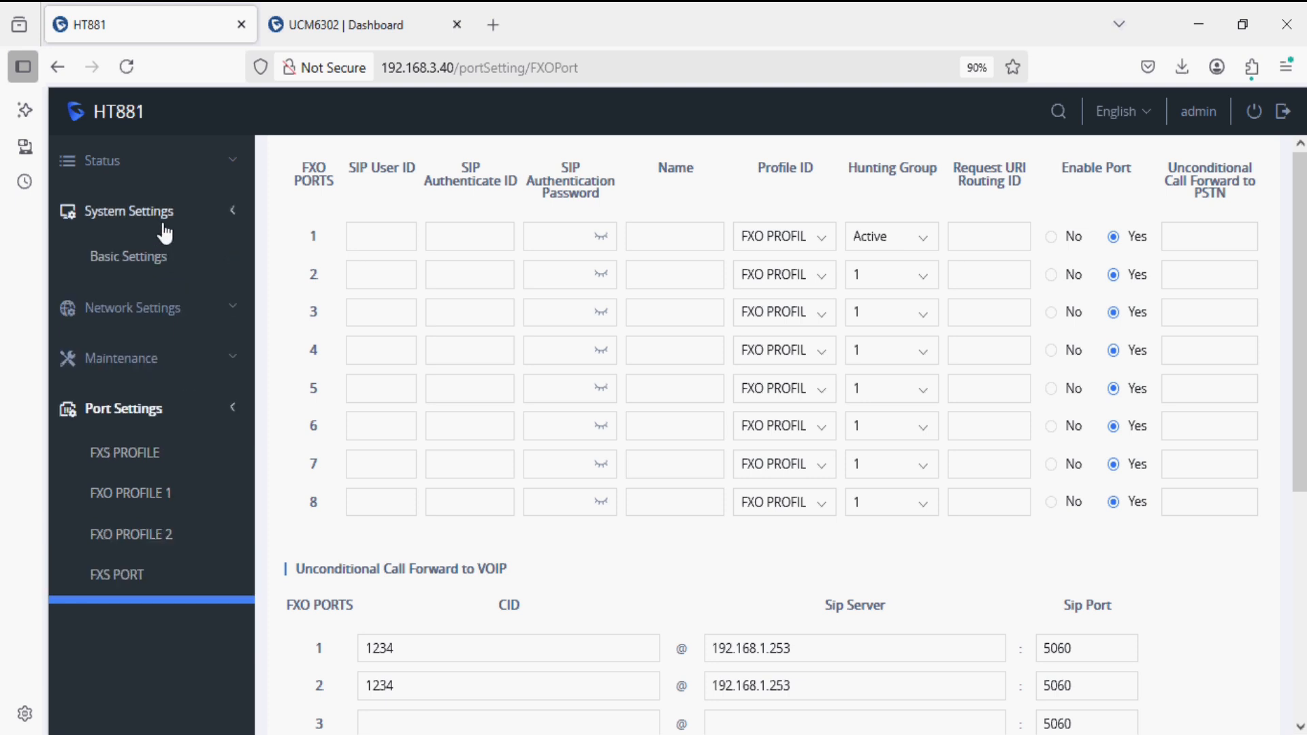
pyautogui.click(155, 257)
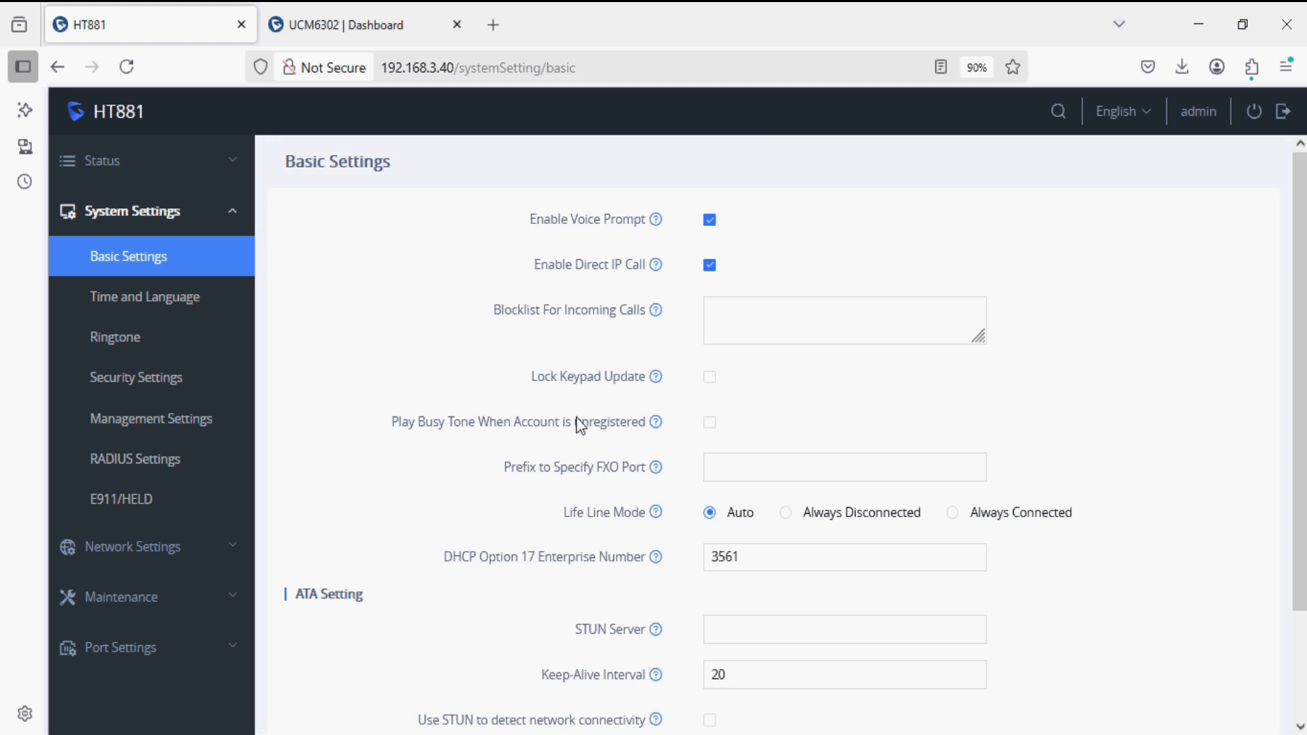
pyautogui.moveTo(528, 466); pyautogui.dragTo(636, 479)
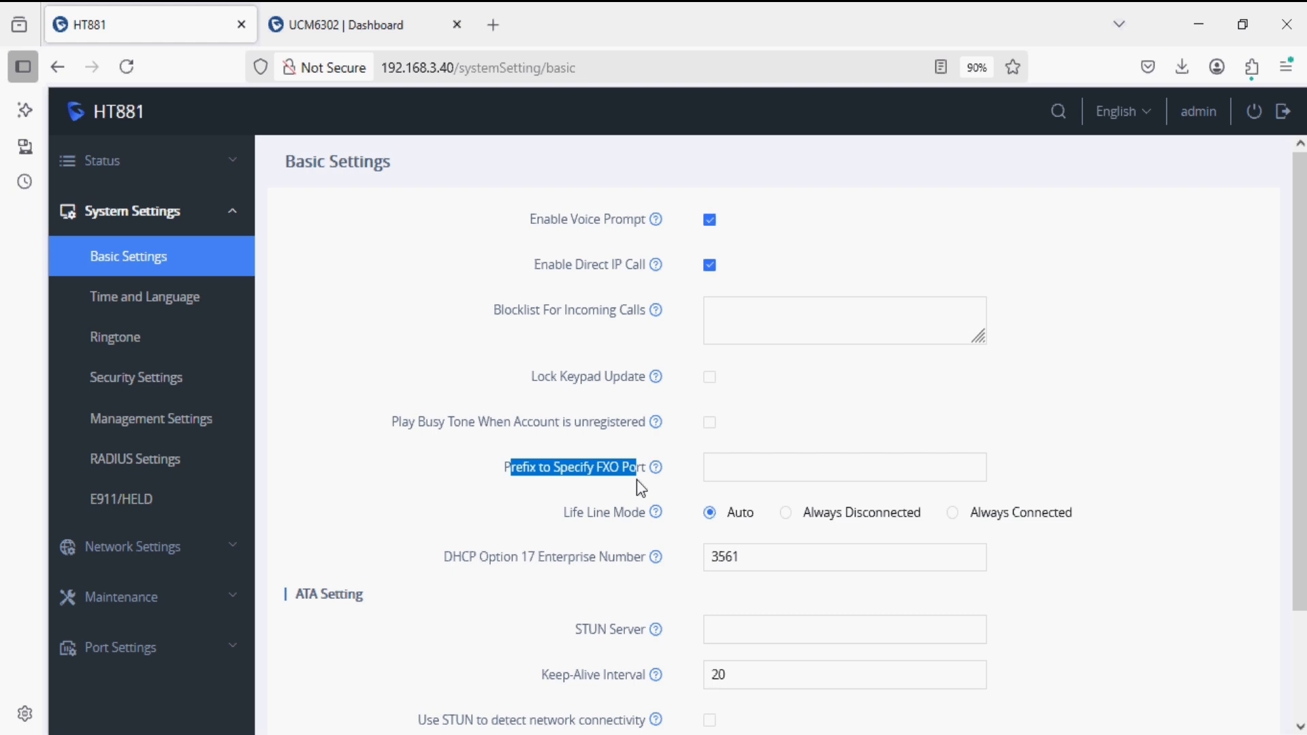
pyautogui.click(730, 477)
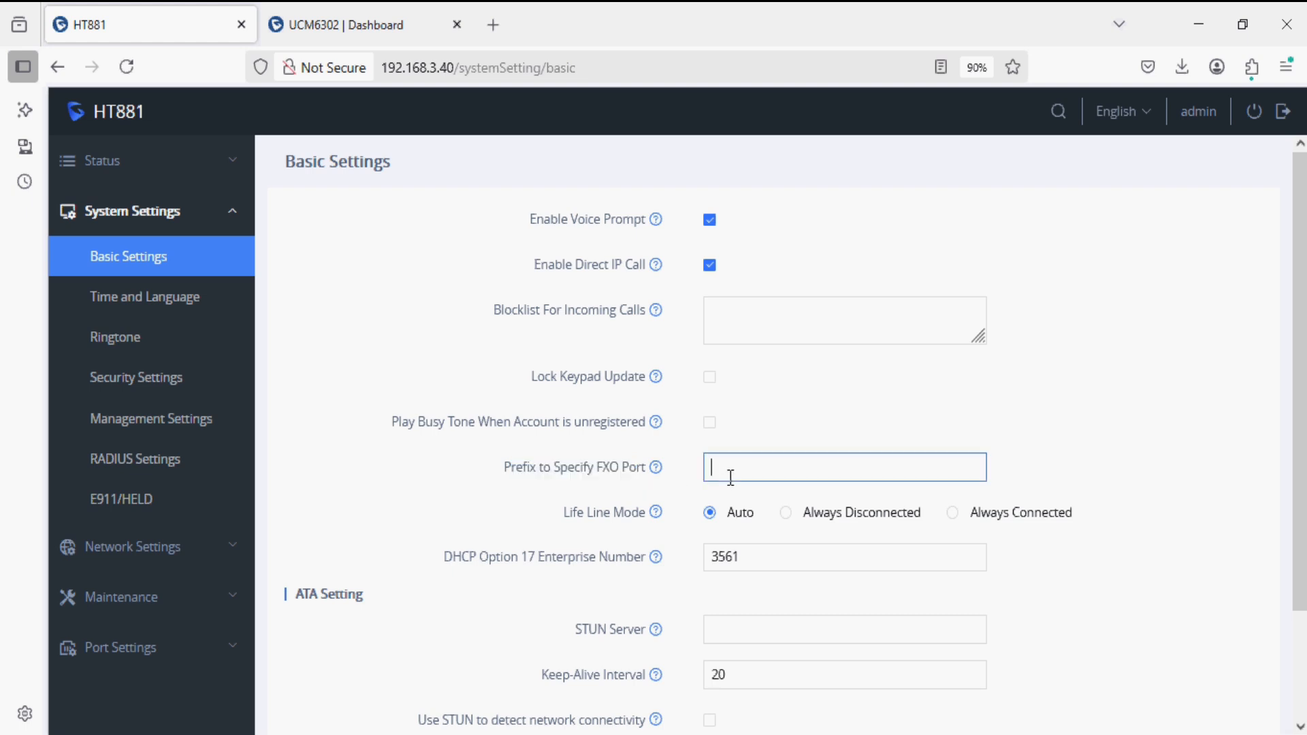
pyautogui.write('99')
pyautogui.scroll(-2, 773, 442)
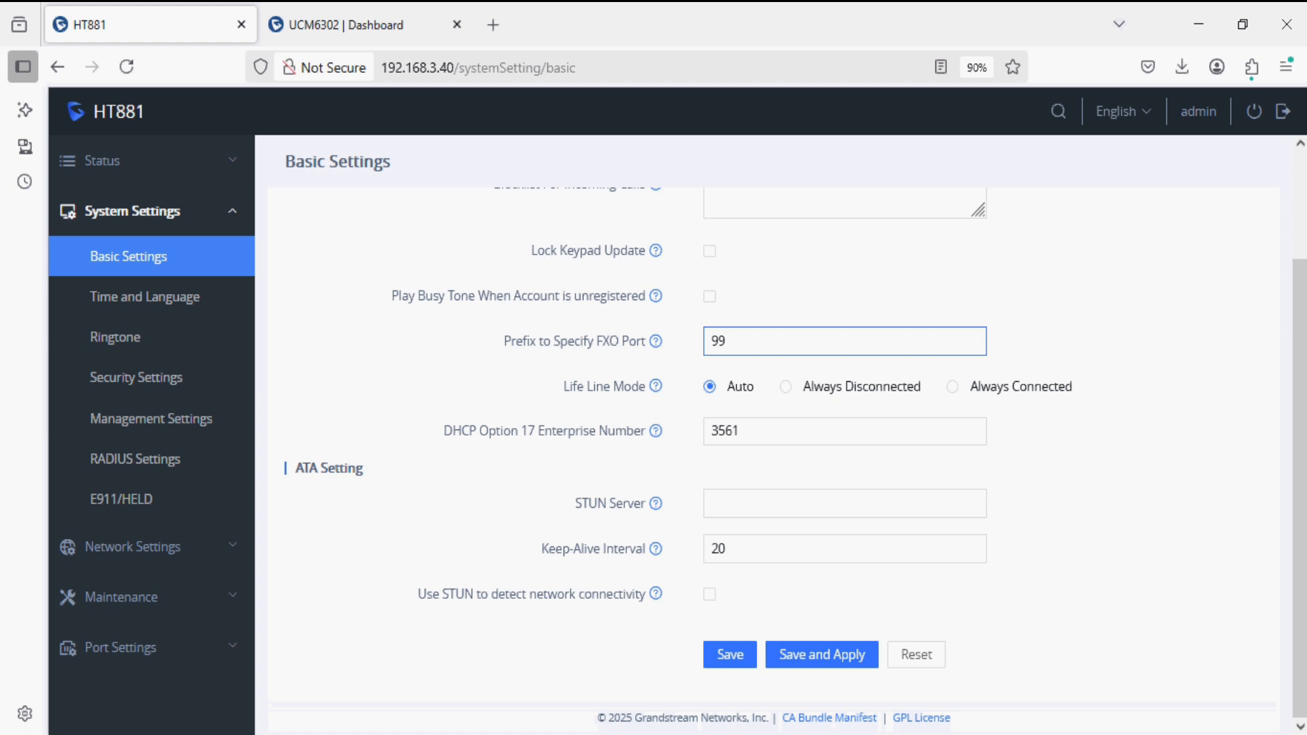
pyautogui.click(819, 654)
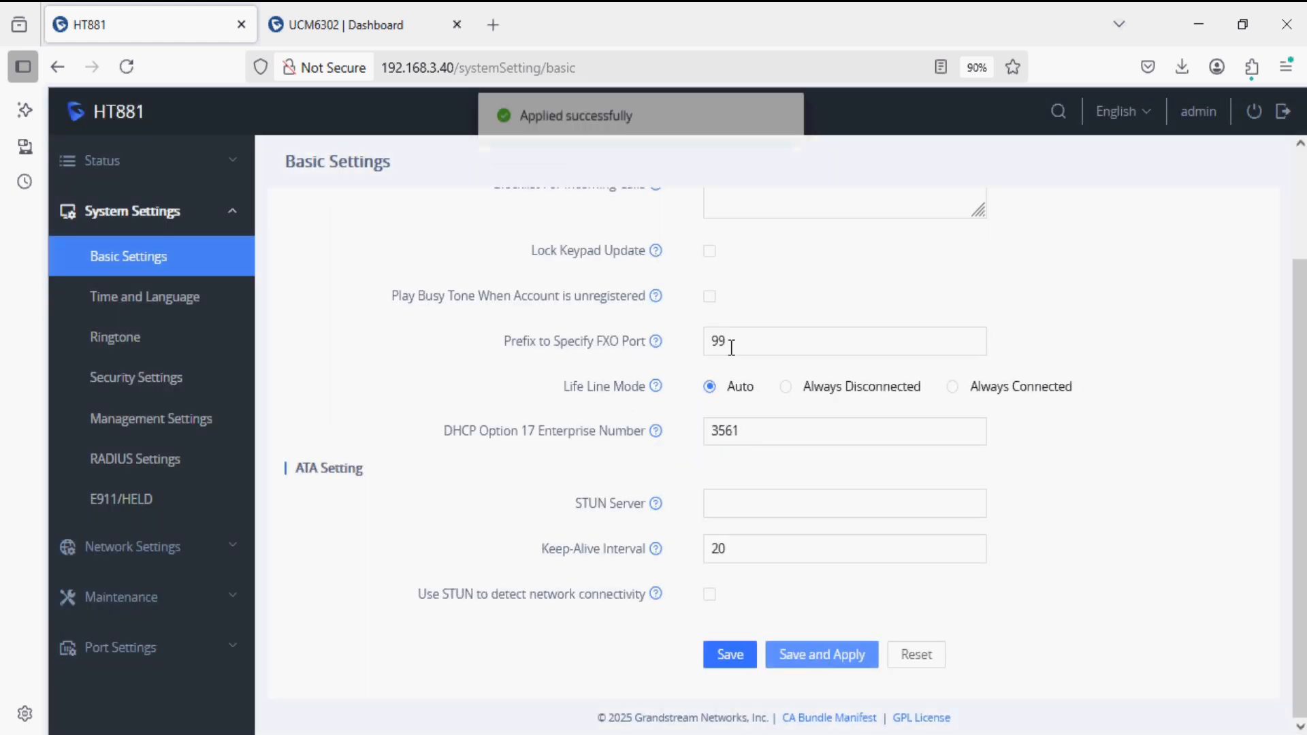
# Compare the prefix to specify FXO port in the basic settings with the Dial Plan Prefix of FXO Profile 1.
pyautogui.moveTo(729, 341); pyautogui.dragTo(652, 332)
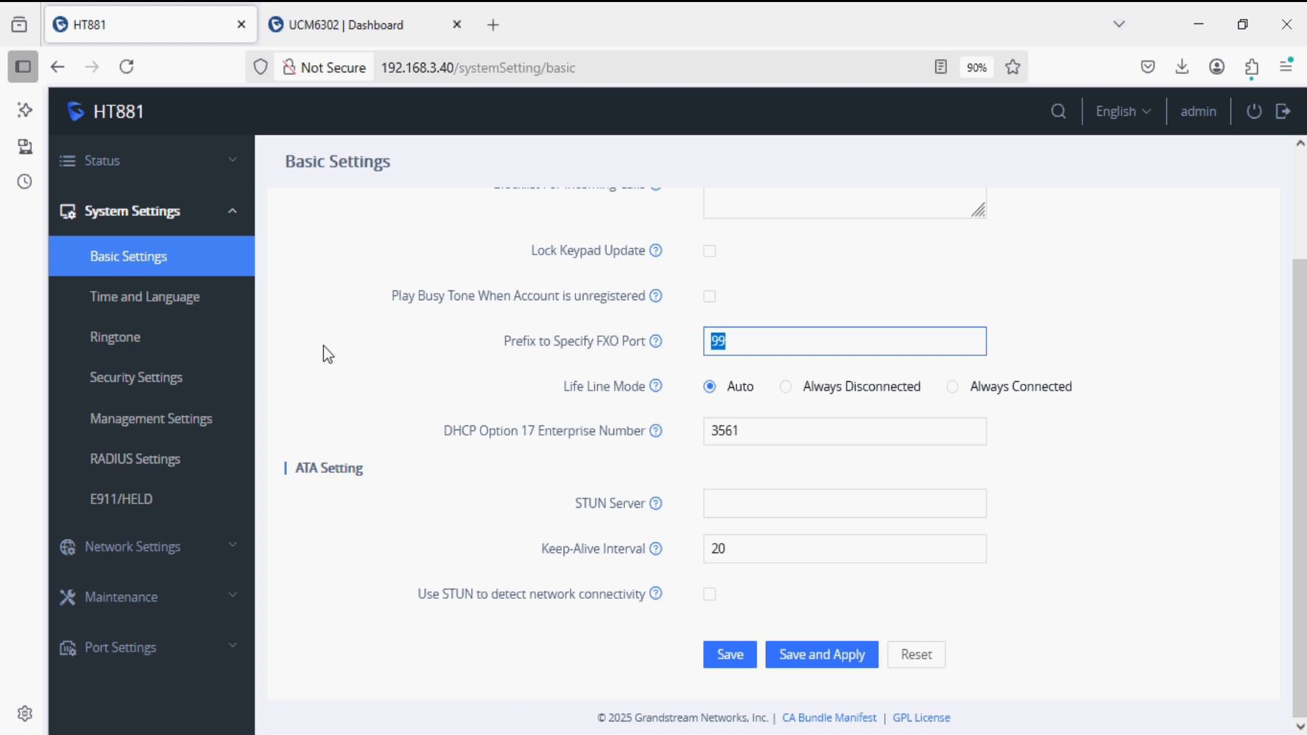
pyautogui.click(138, 650)
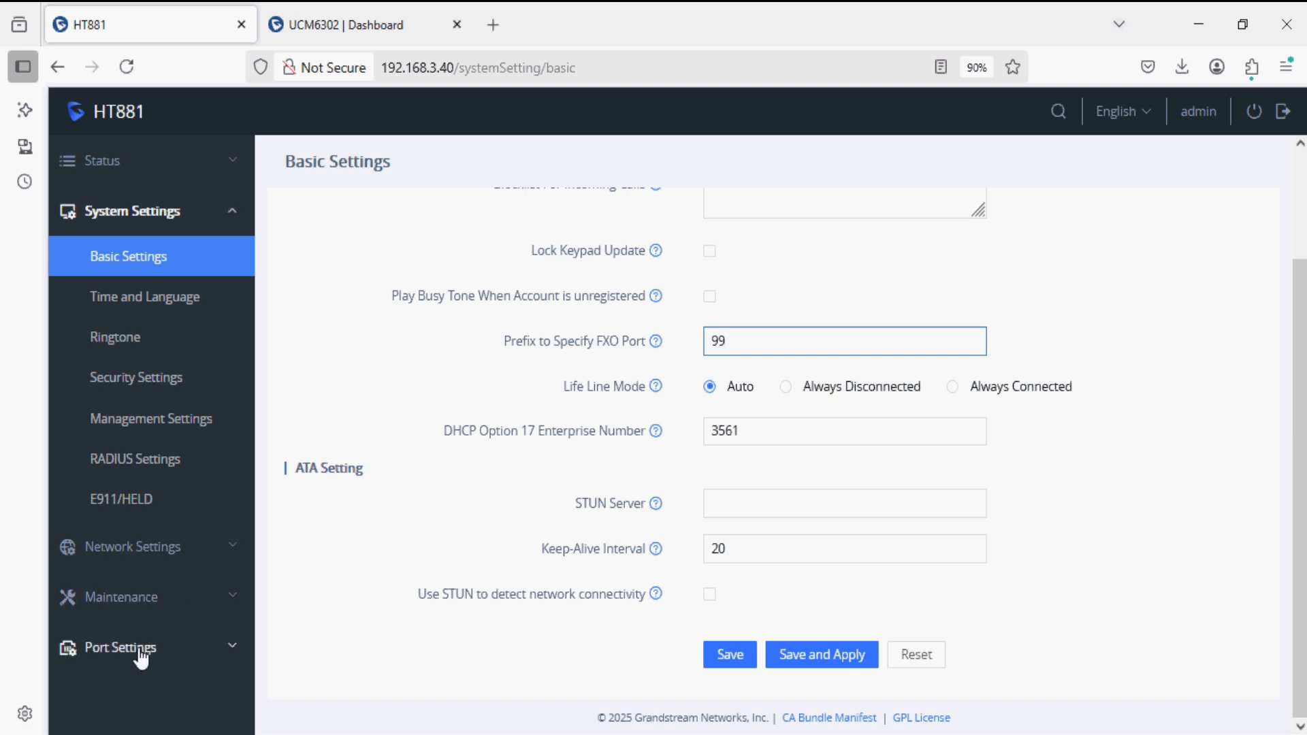
pyautogui.click(144, 449)
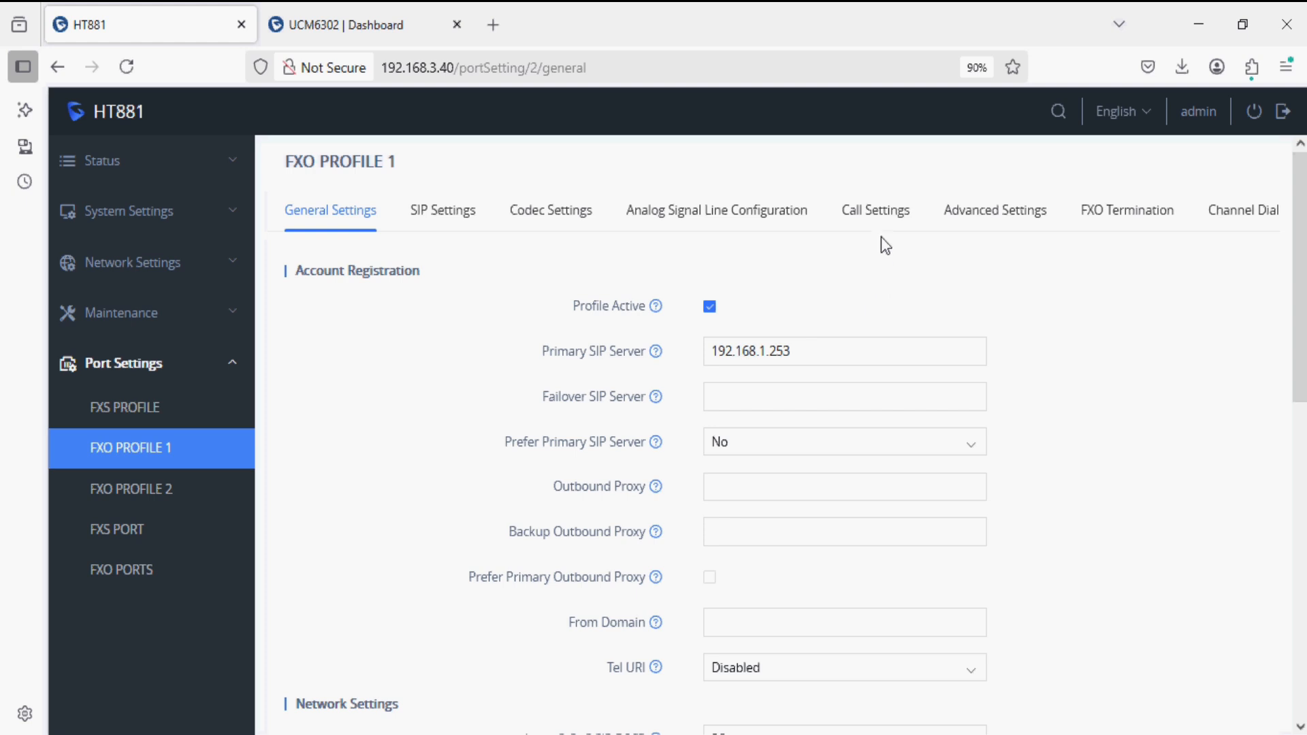
pyautogui.click(876, 213)
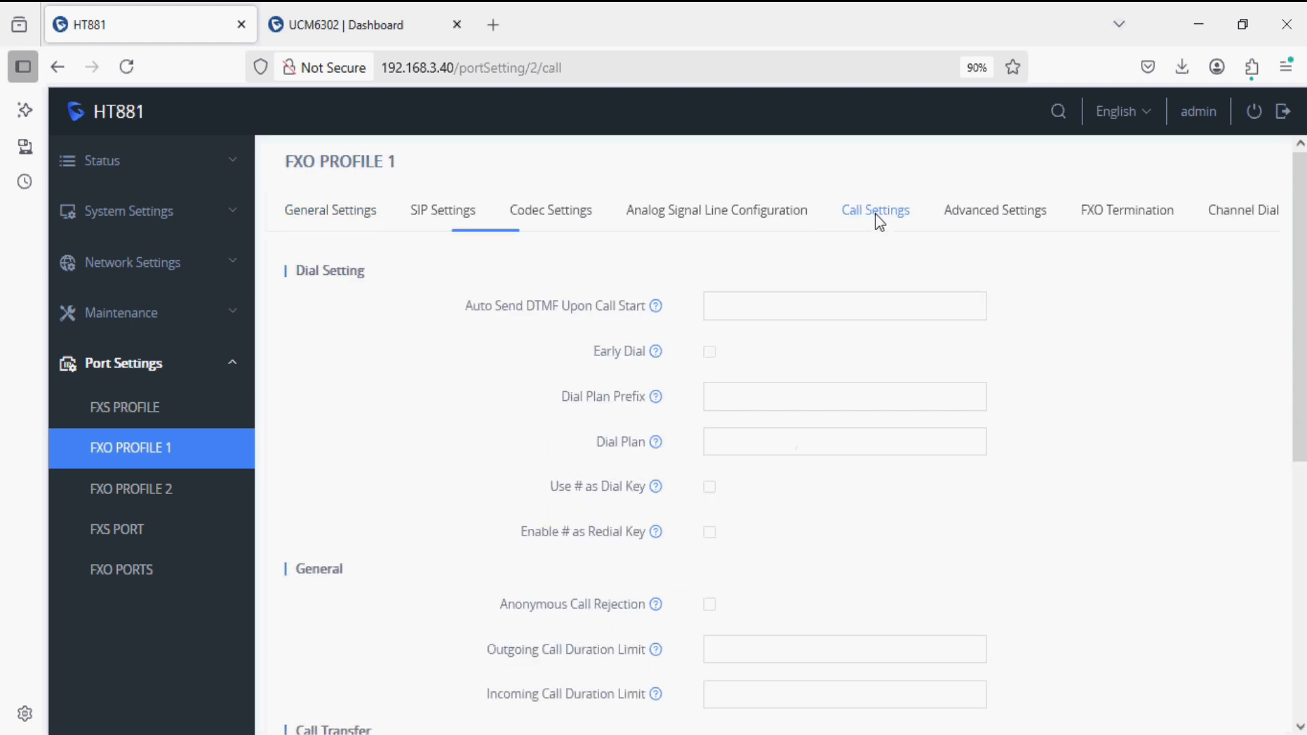
pyautogui.doubleClick(716, 395)
pyautogui.click(519, 382)
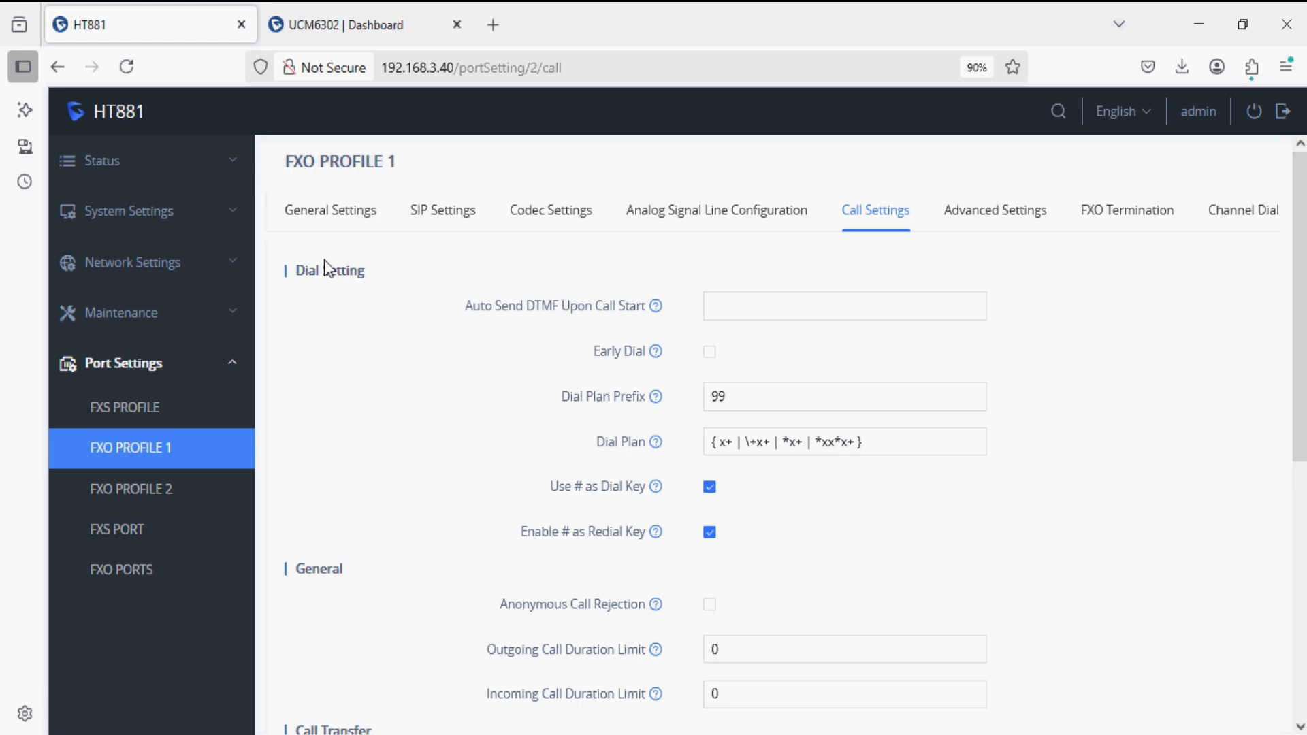
# Check the Prefix to Specify FXO Port value in the HT881's basic system settings.
pyautogui.click(211, 225)
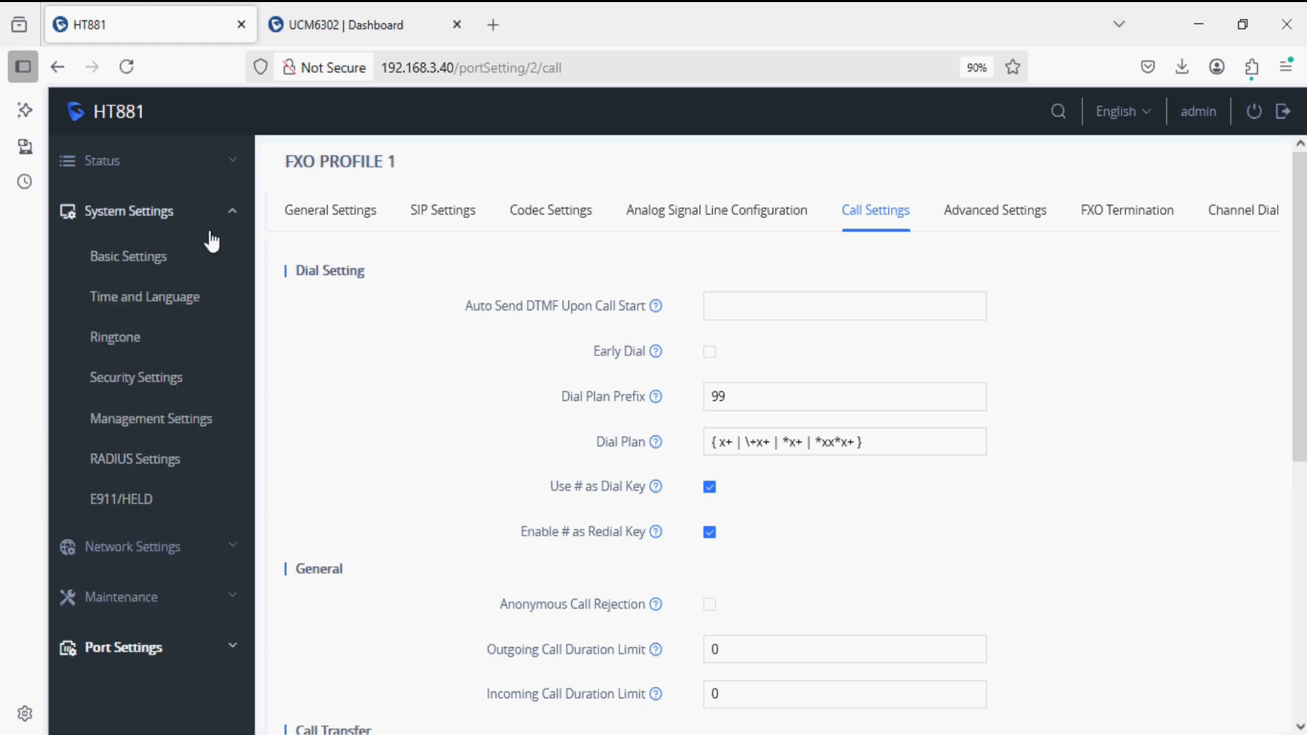
pyautogui.click(171, 271)
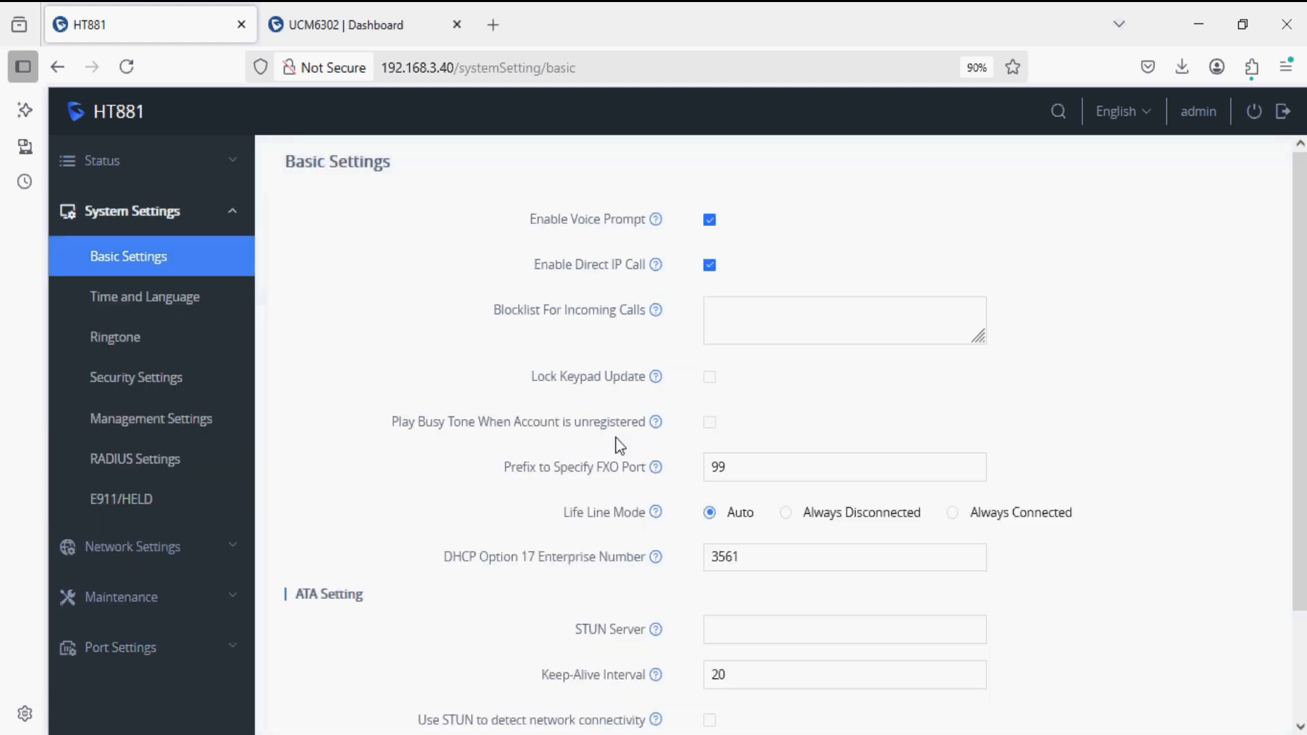
pyautogui.moveTo(645, 467); pyautogui.dragTo(514, 470)
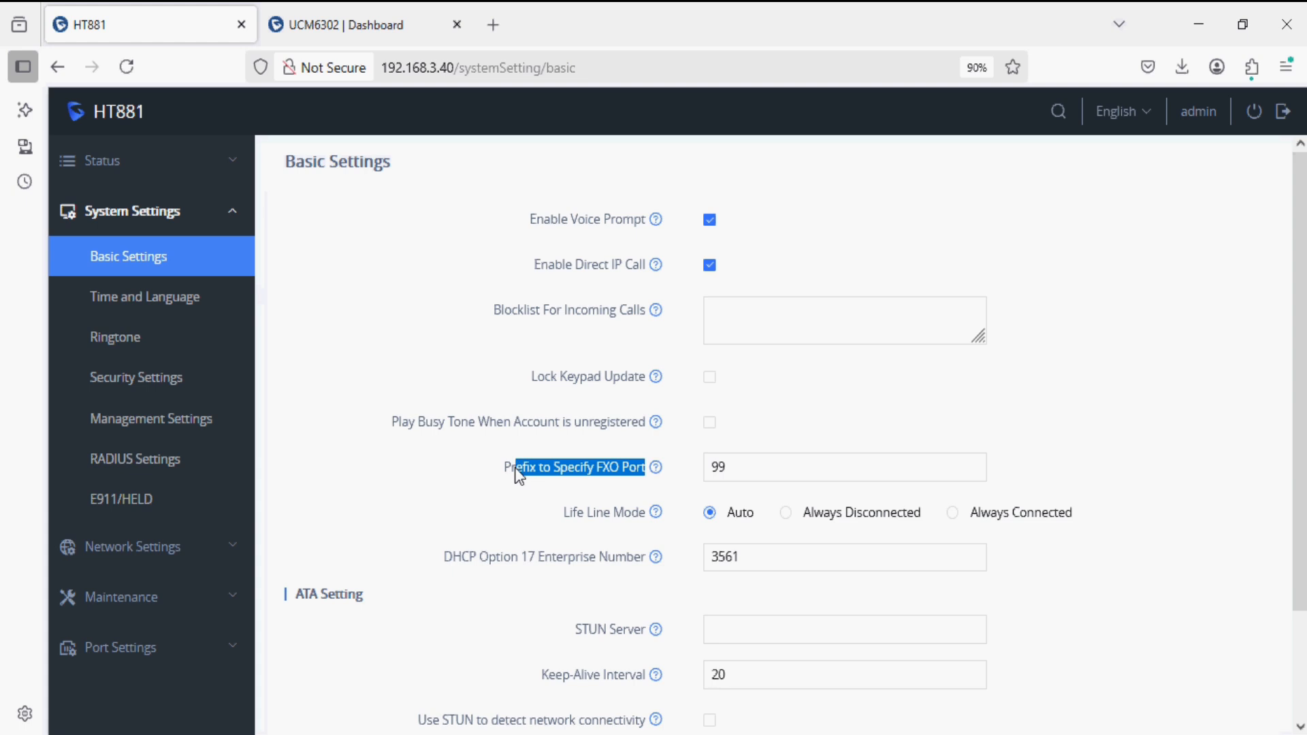
pyautogui.click(448, 478)
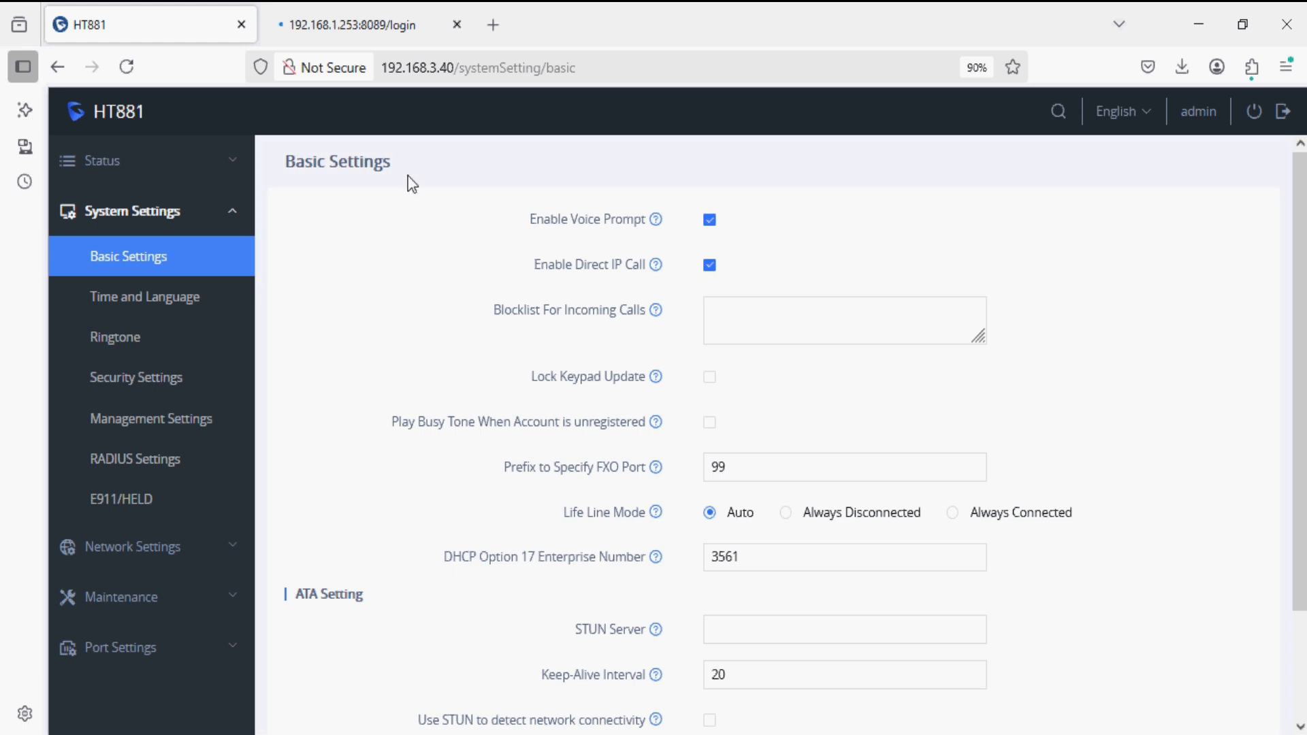
# Switch to the UCM6302 web interface and start a new Peer SIP Trunk with the provider name HT881.
pyautogui.click(398, 32)
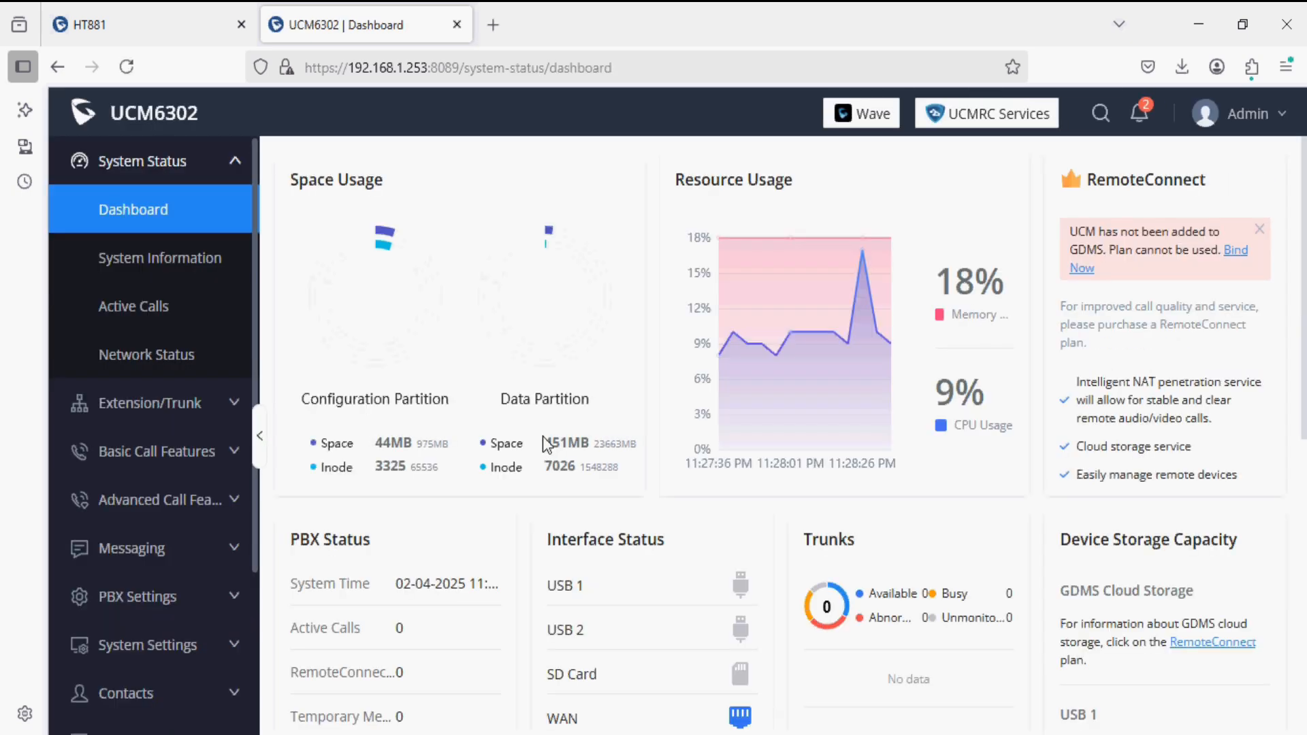
pyautogui.click(217, 409)
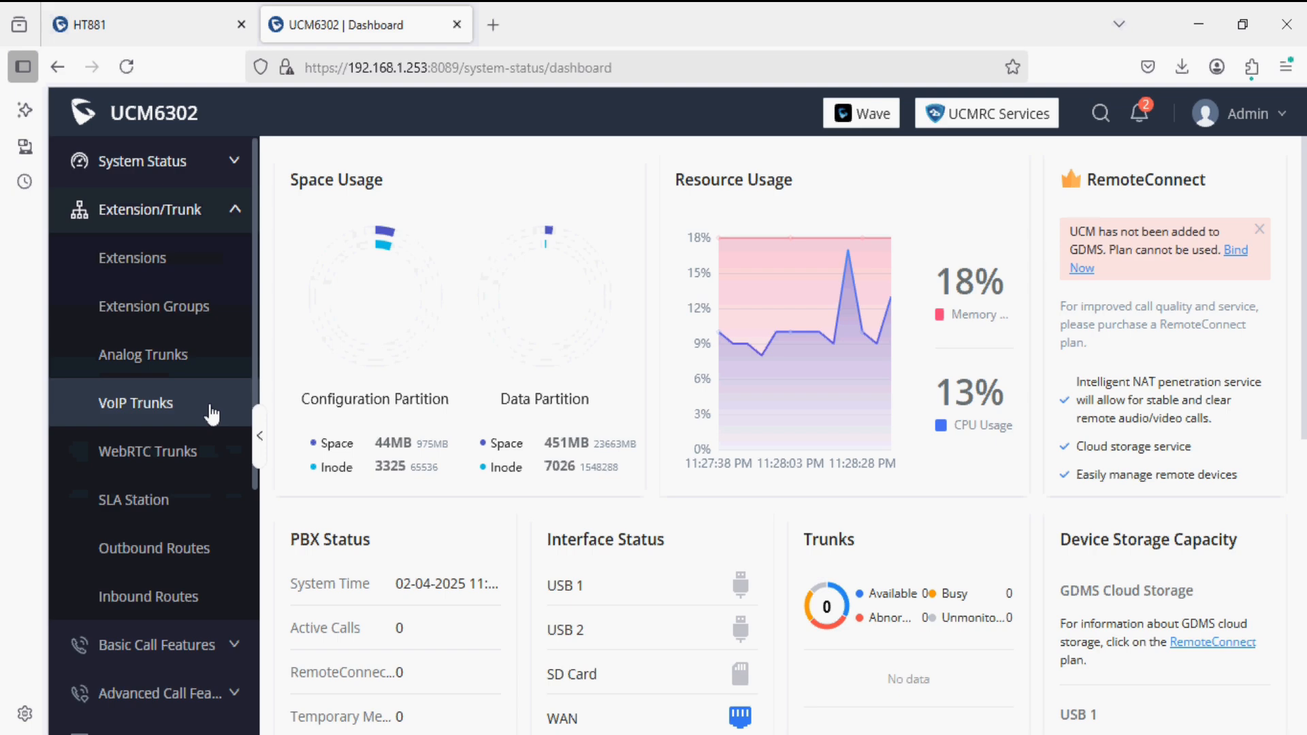
pyautogui.click(213, 412)
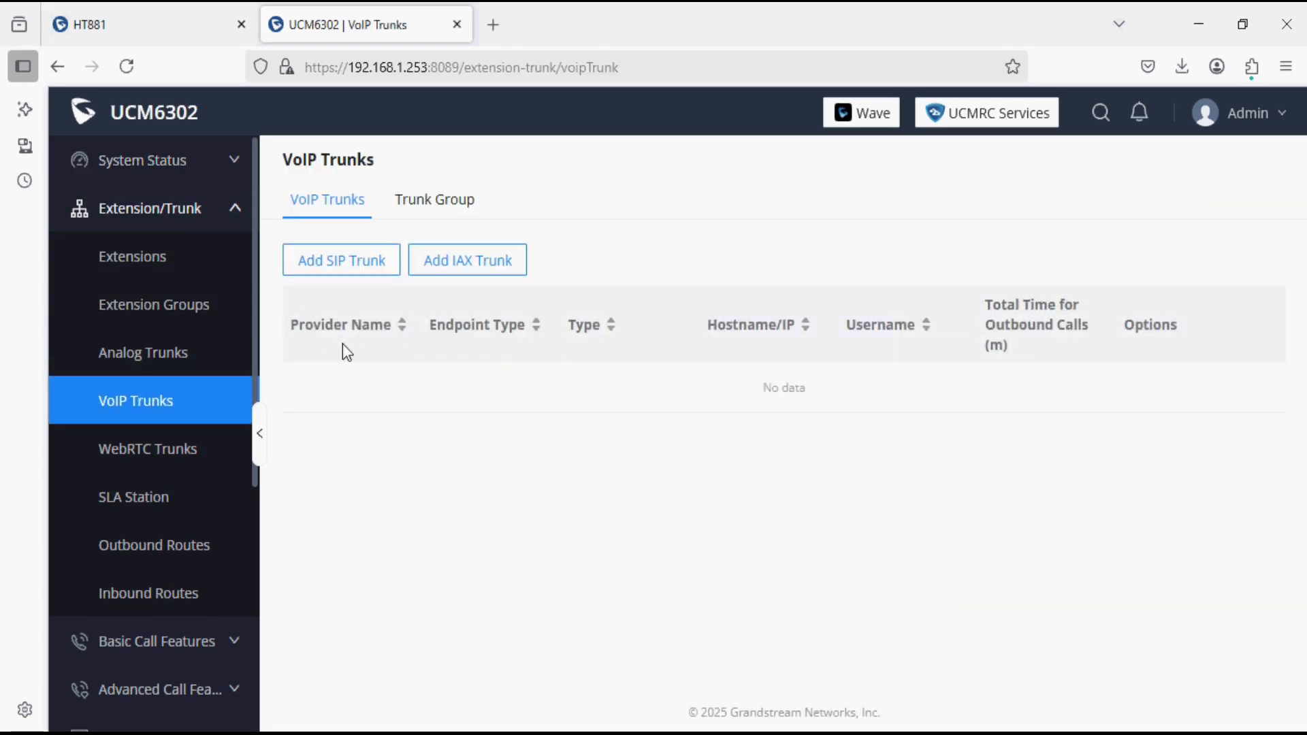
pyautogui.click(343, 276)
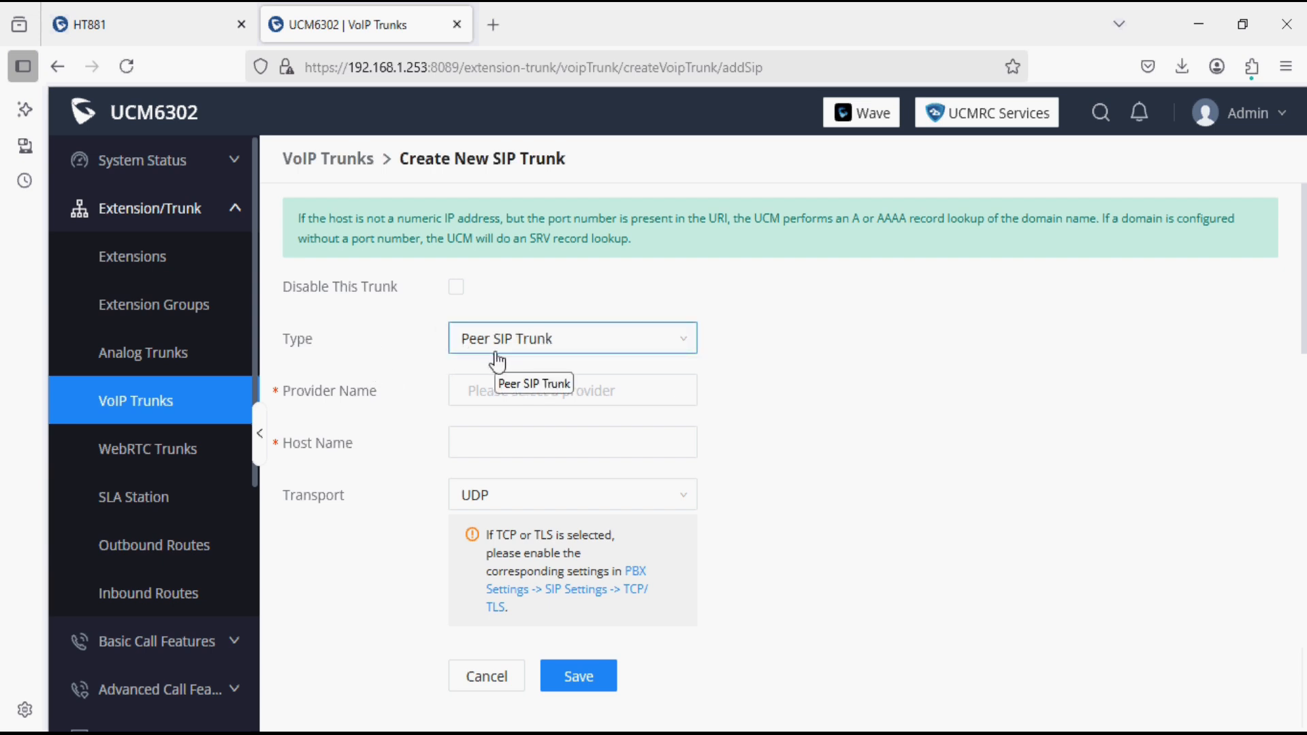
pyautogui.click(485, 397)
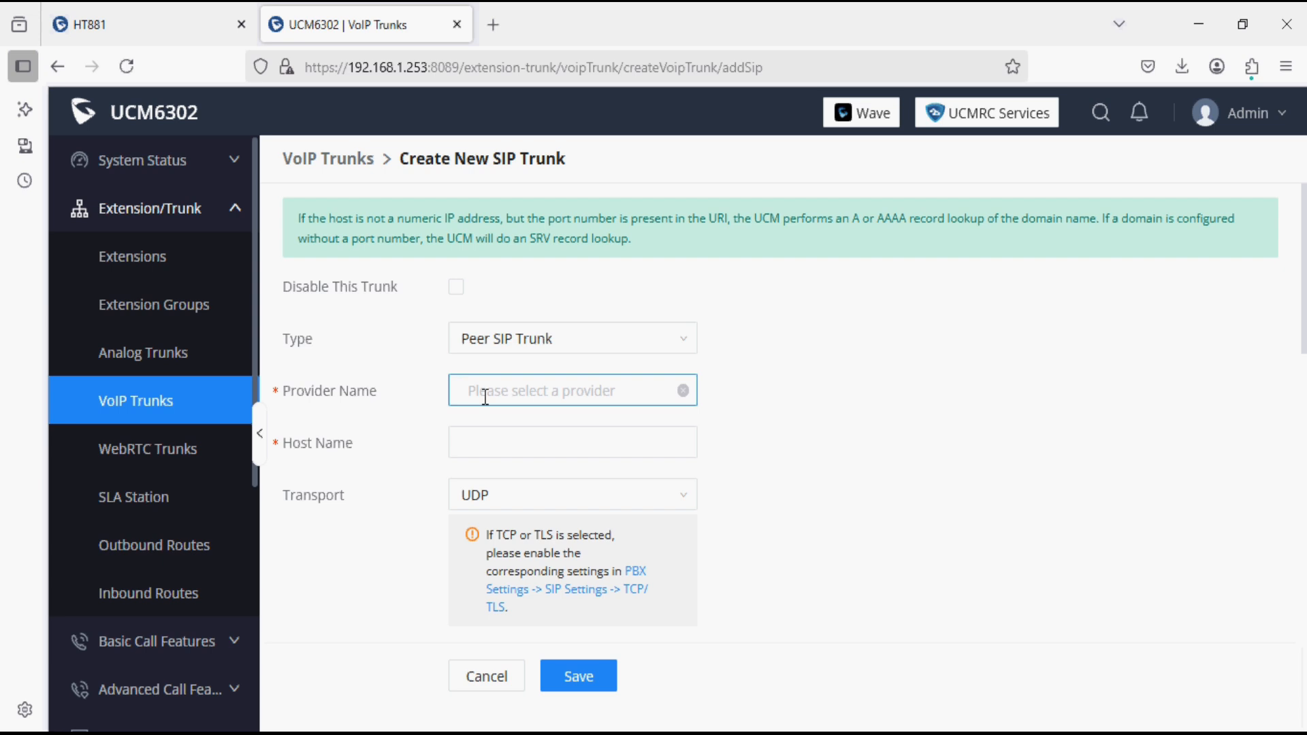
pyautogui.write('HT881')
# Set the new SIP trunk's host name to 192.168.2.40:6060 and save the trunk.
pyautogui.click(489, 443)
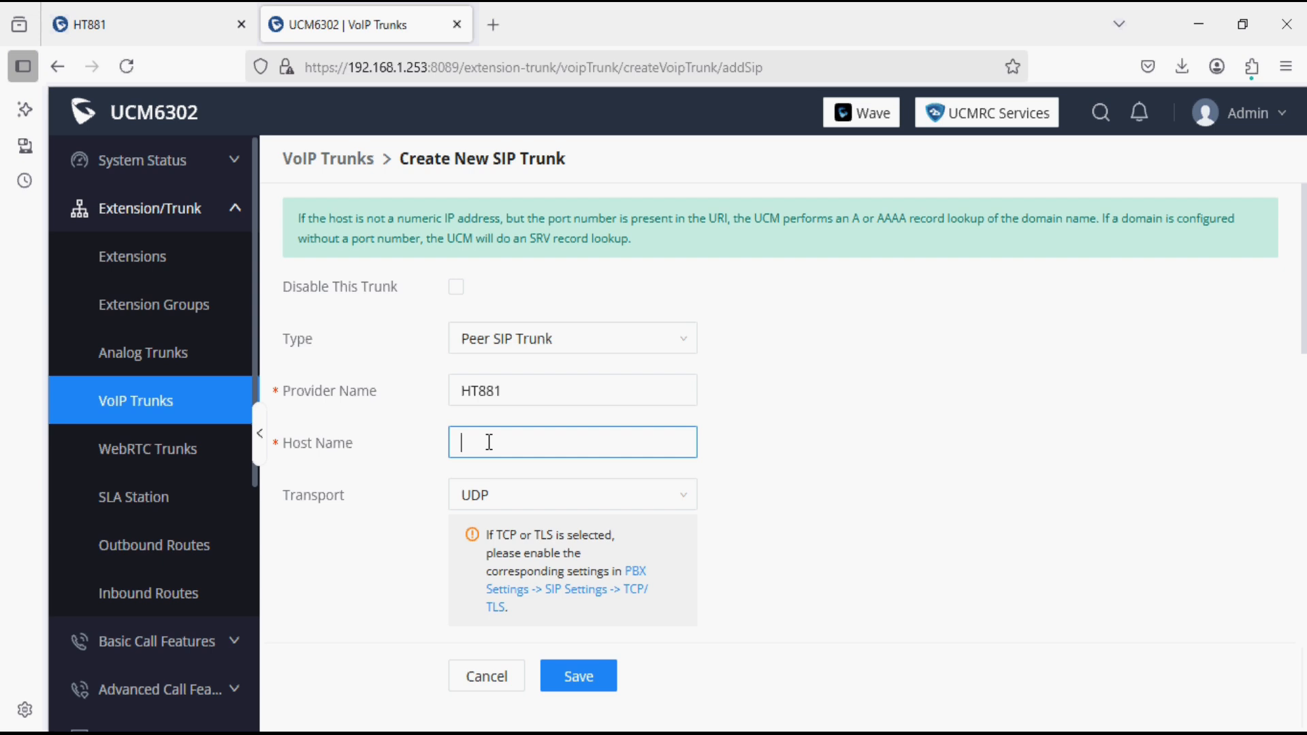
pyautogui.write('192.168')
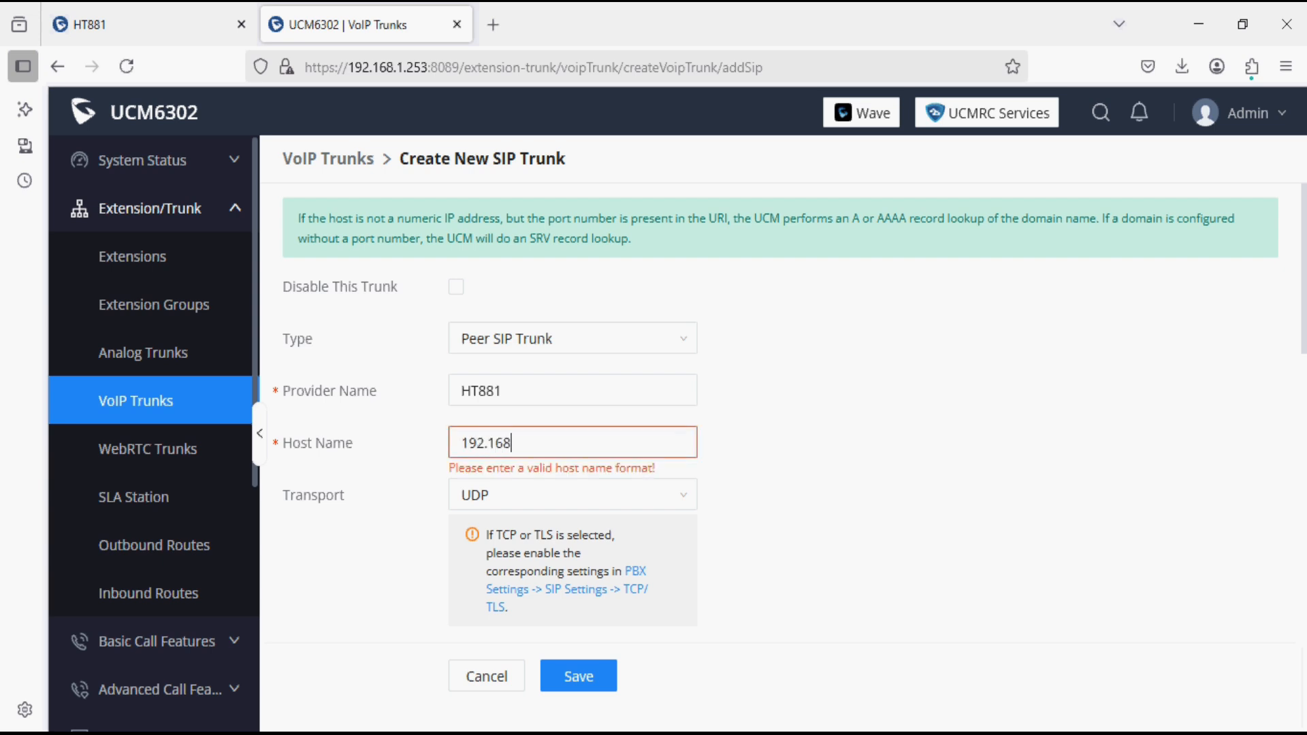
pyautogui.write('.2.40')
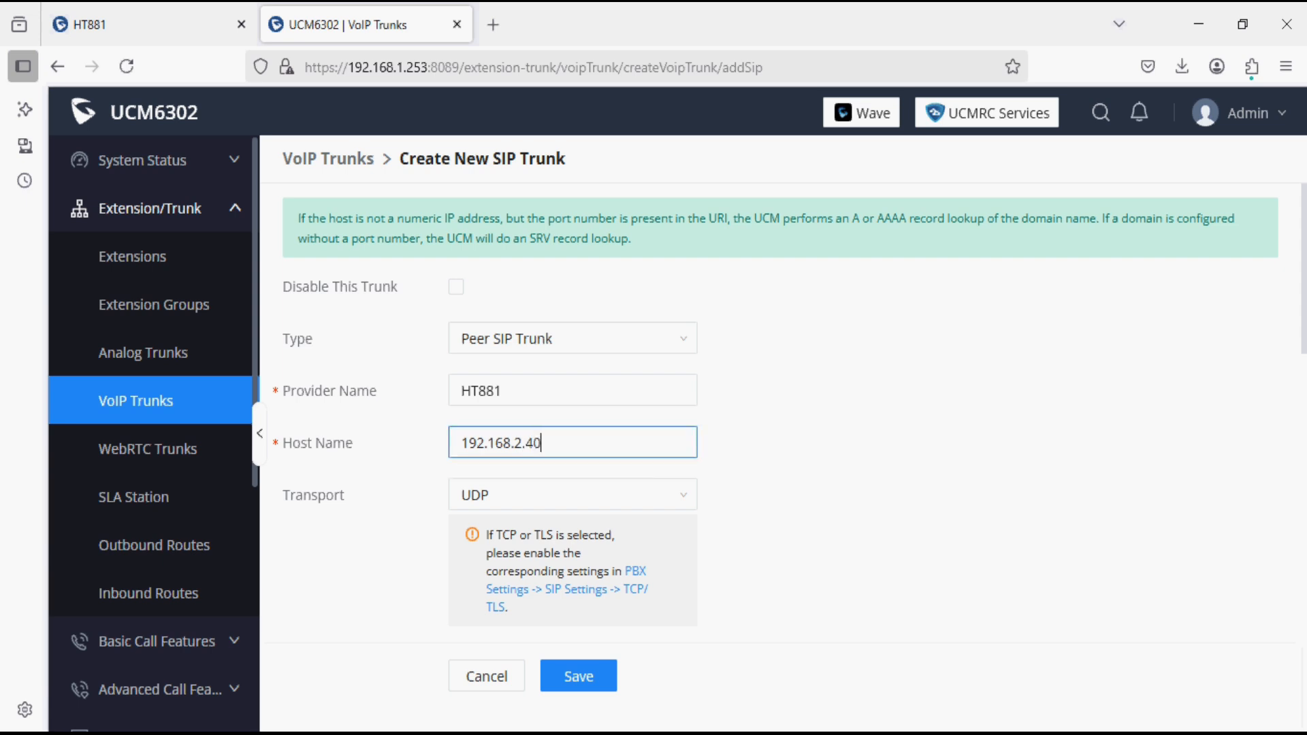
pyautogui.write(':')
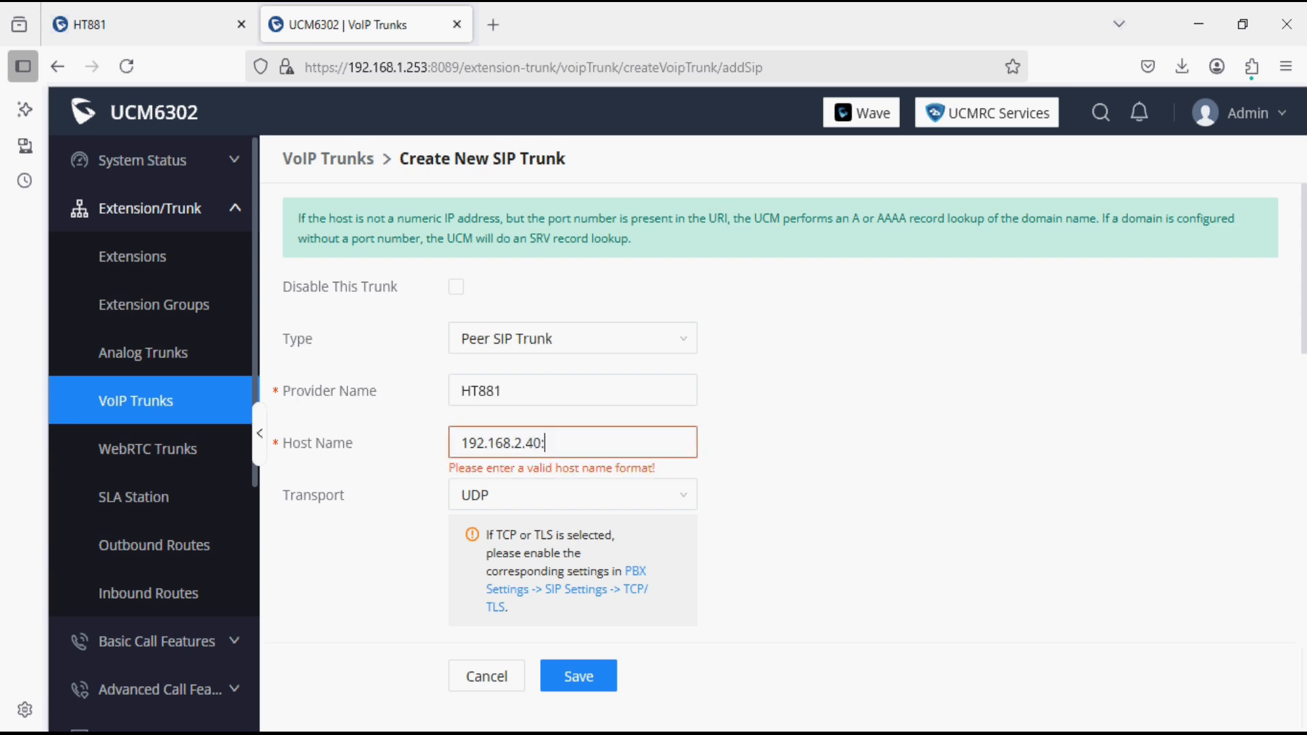
pyautogui.write('6060')
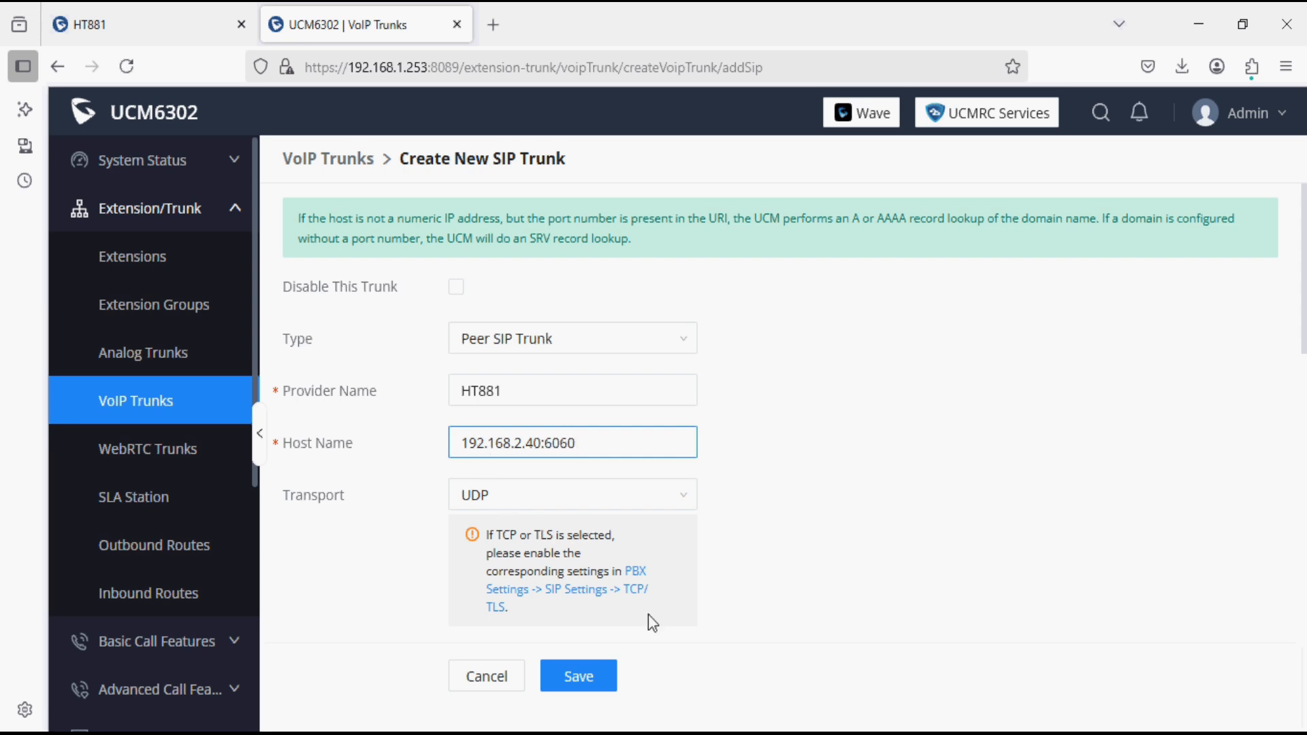
pyautogui.click(586, 687)
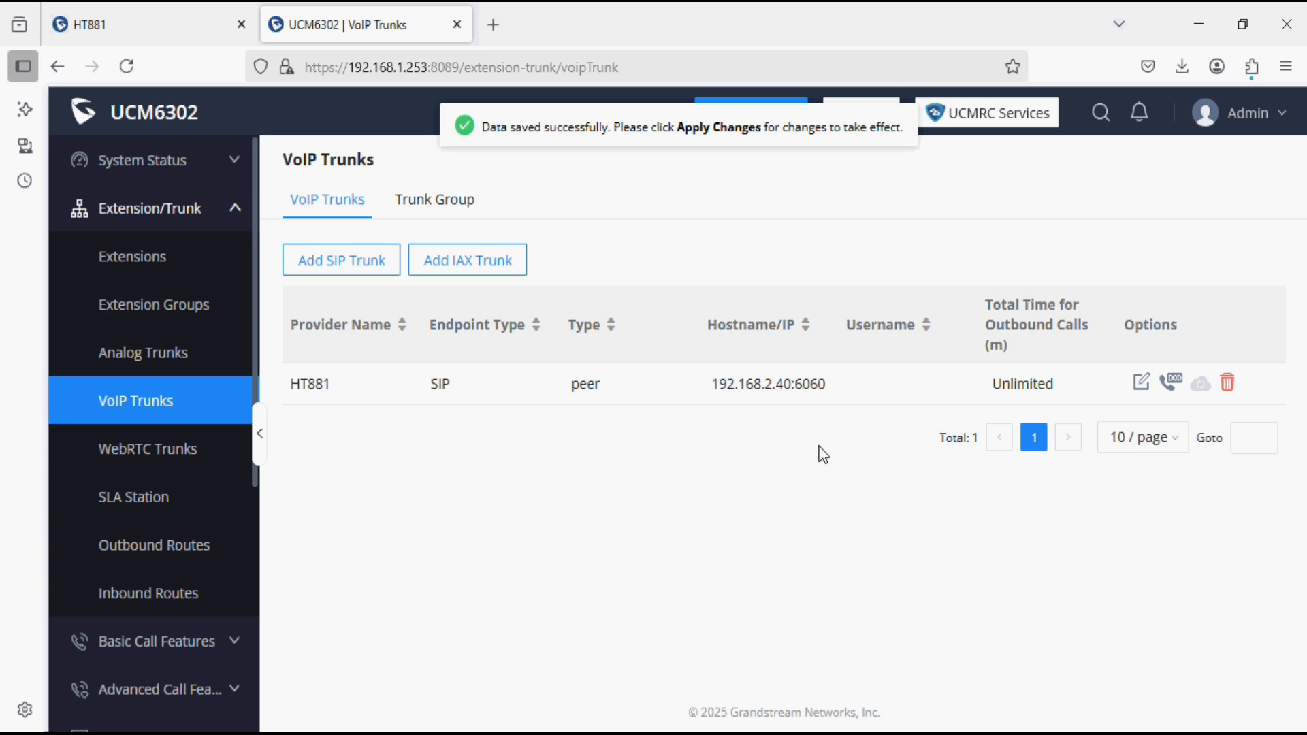
# Enable heartbeat detection in the HT881 trunk's advanced settings and save the trunk.
pyautogui.click(1138, 385)
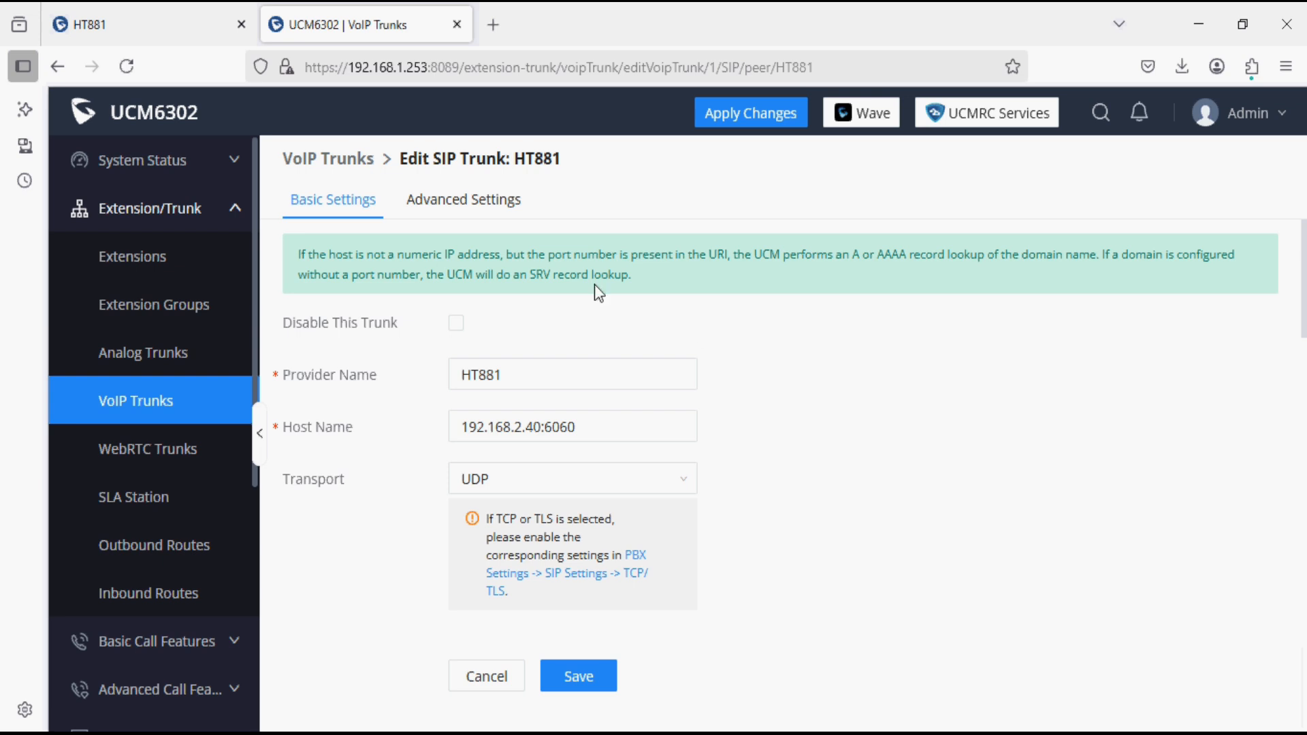
pyautogui.click(487, 208)
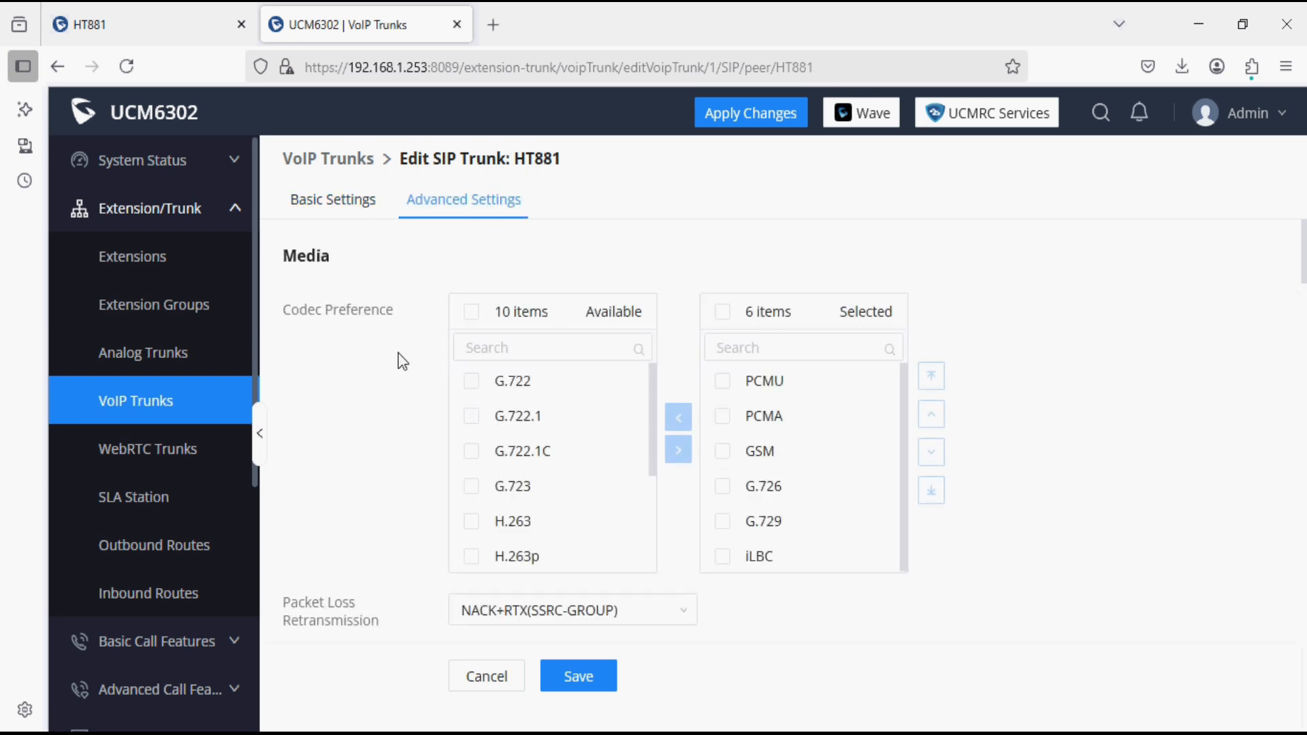
pyautogui.scroll(-15, 398, 385)
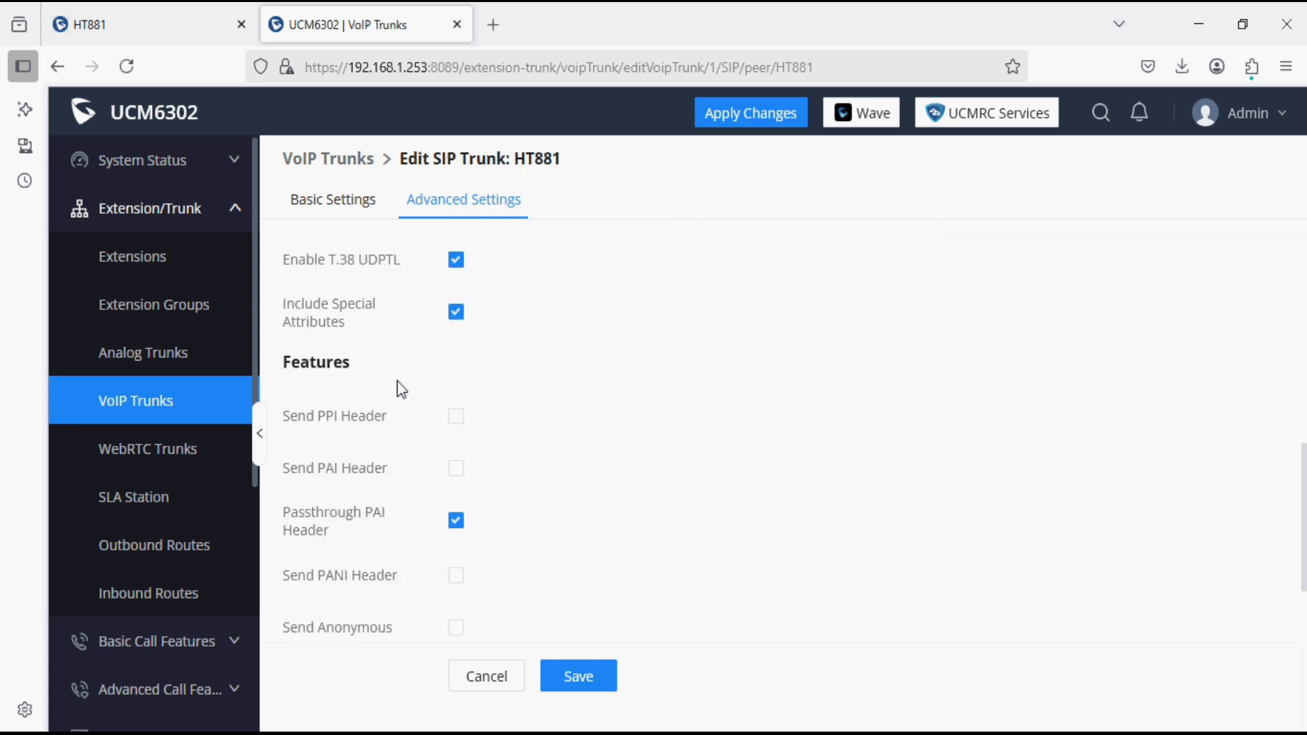
pyautogui.scroll(-4, 397, 384)
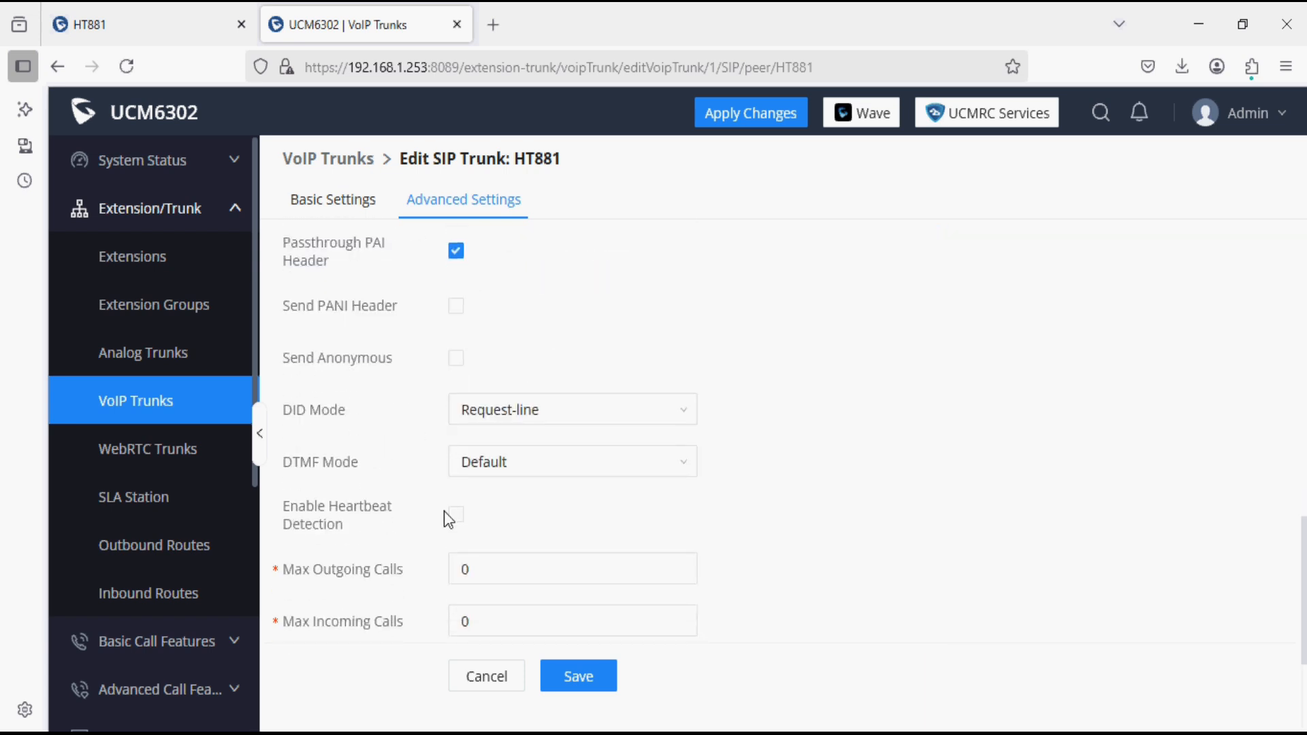
pyautogui.click(456, 516)
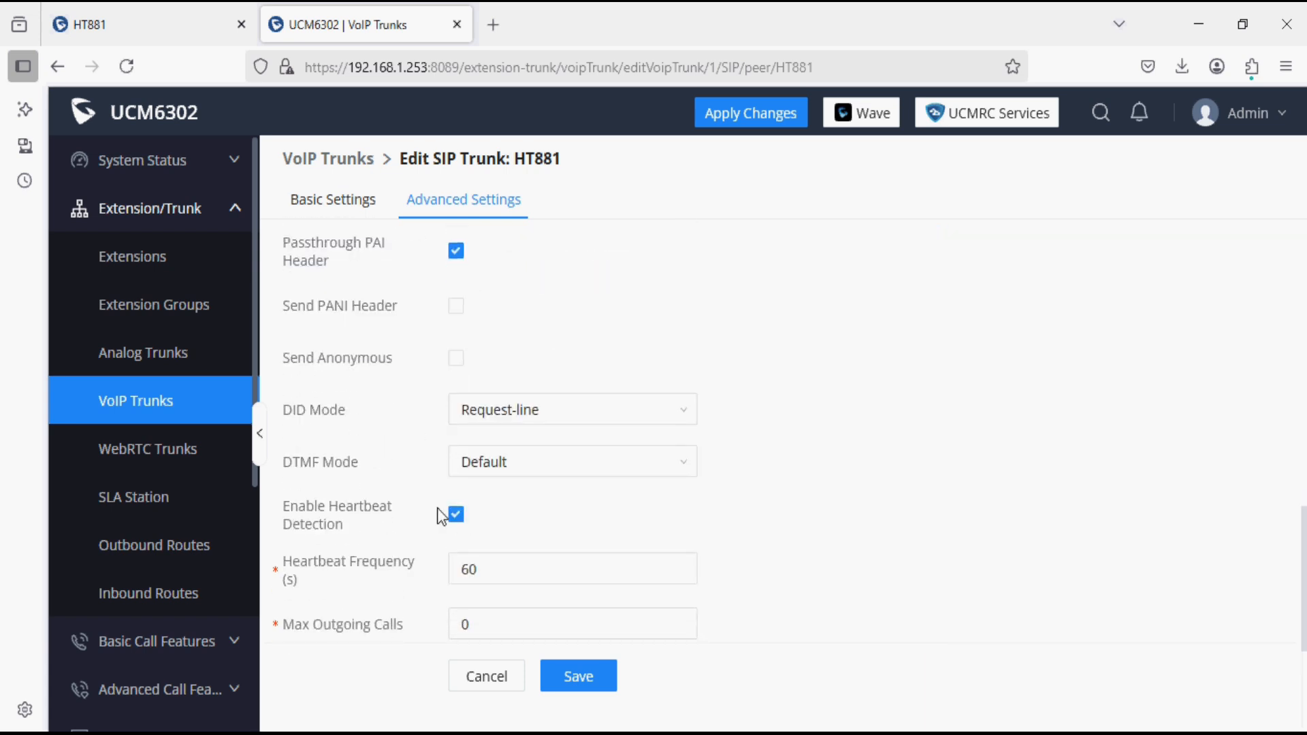
pyautogui.moveTo(389, 489)
pyautogui.click(589, 693)
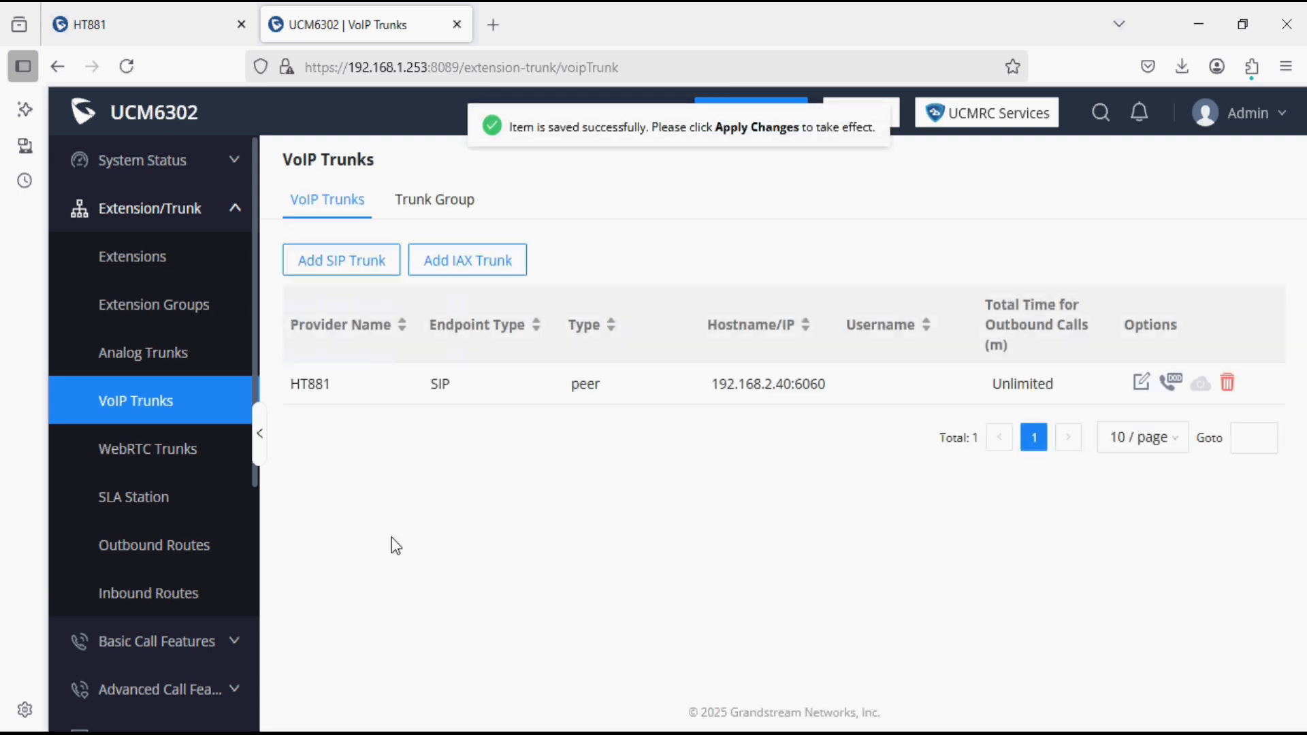
# Start a new outbound rule named OUT_HT881 with the pattern "x." and the privilege level Internal.
pyautogui.click(195, 545)
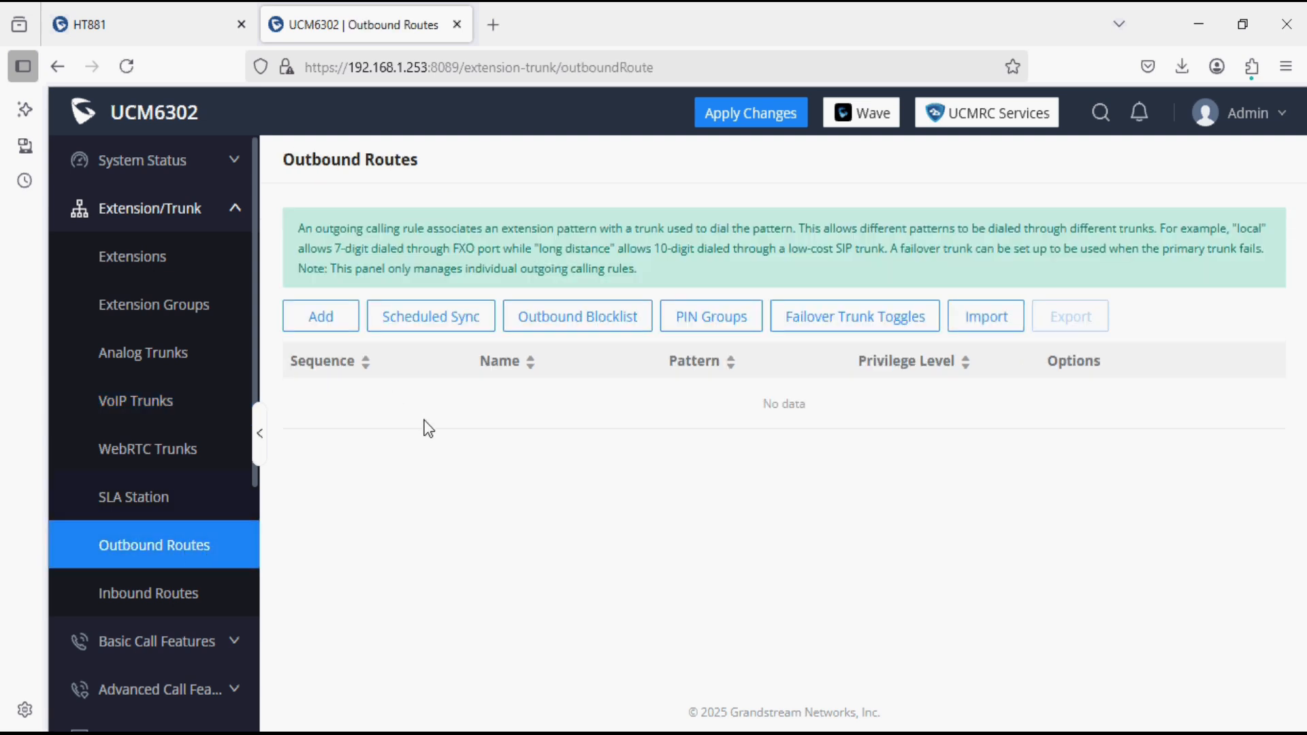
pyautogui.click(336, 318)
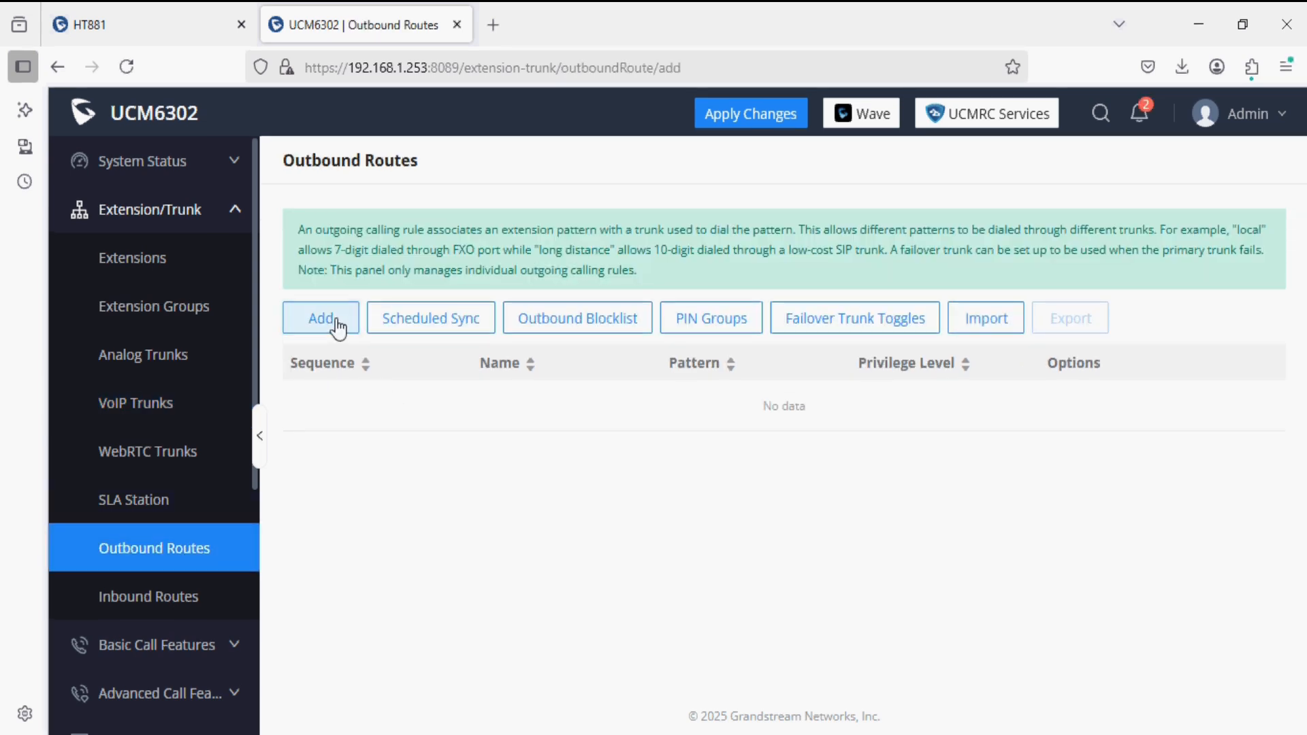
pyautogui.click(465, 274)
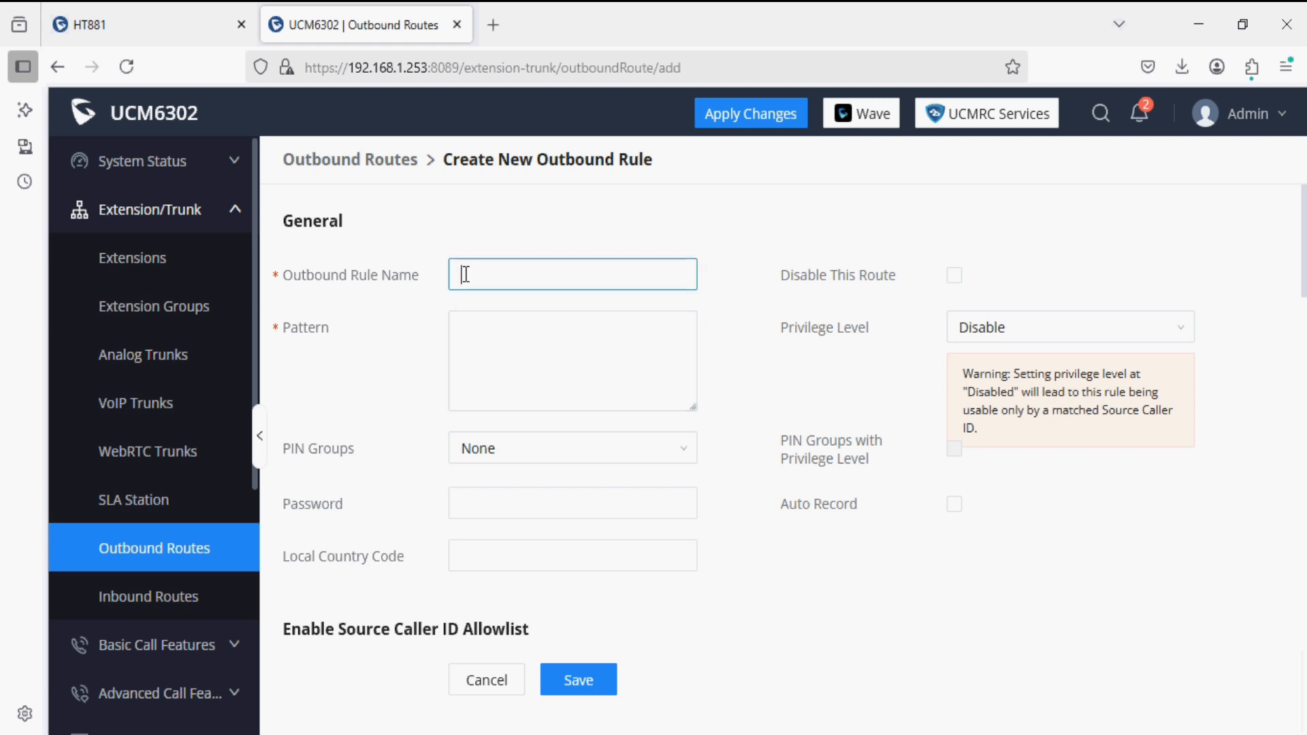
pyautogui.write('OUT_HT881')
pyautogui.click(516, 347)
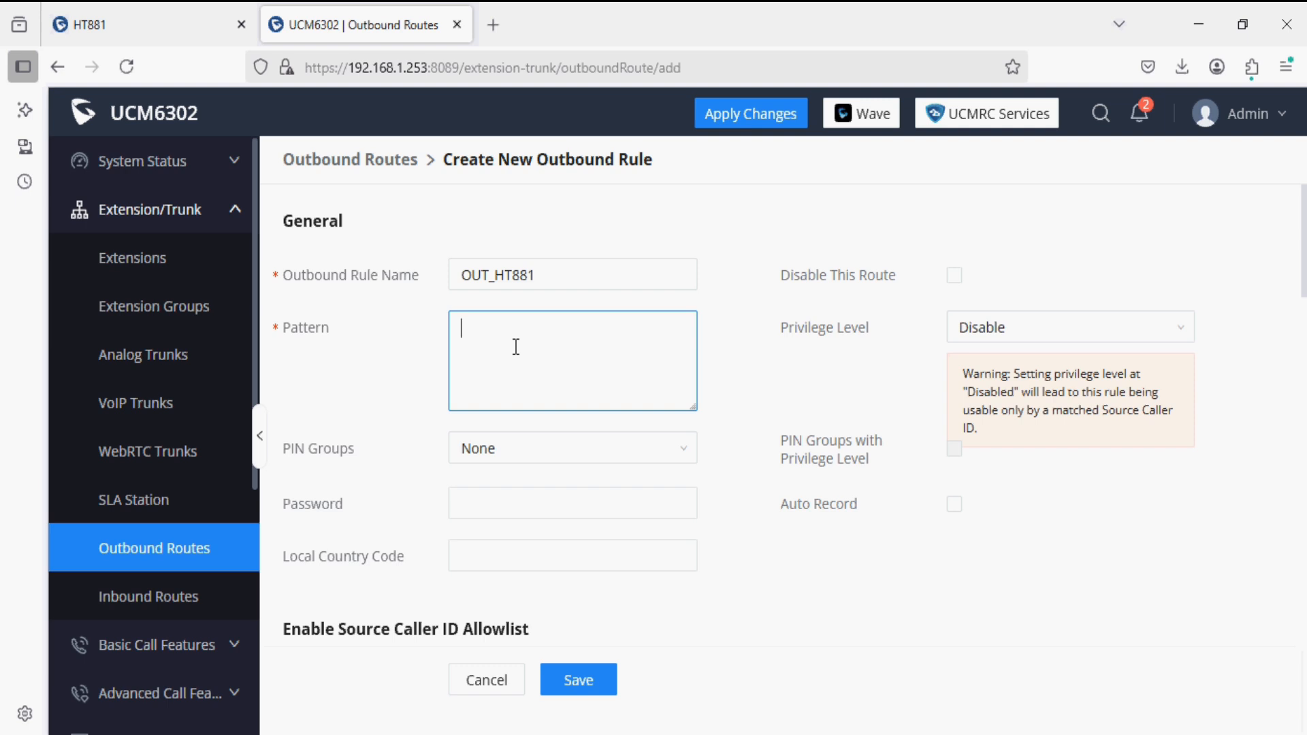
pyautogui.write('x.')
pyautogui.click(960, 326)
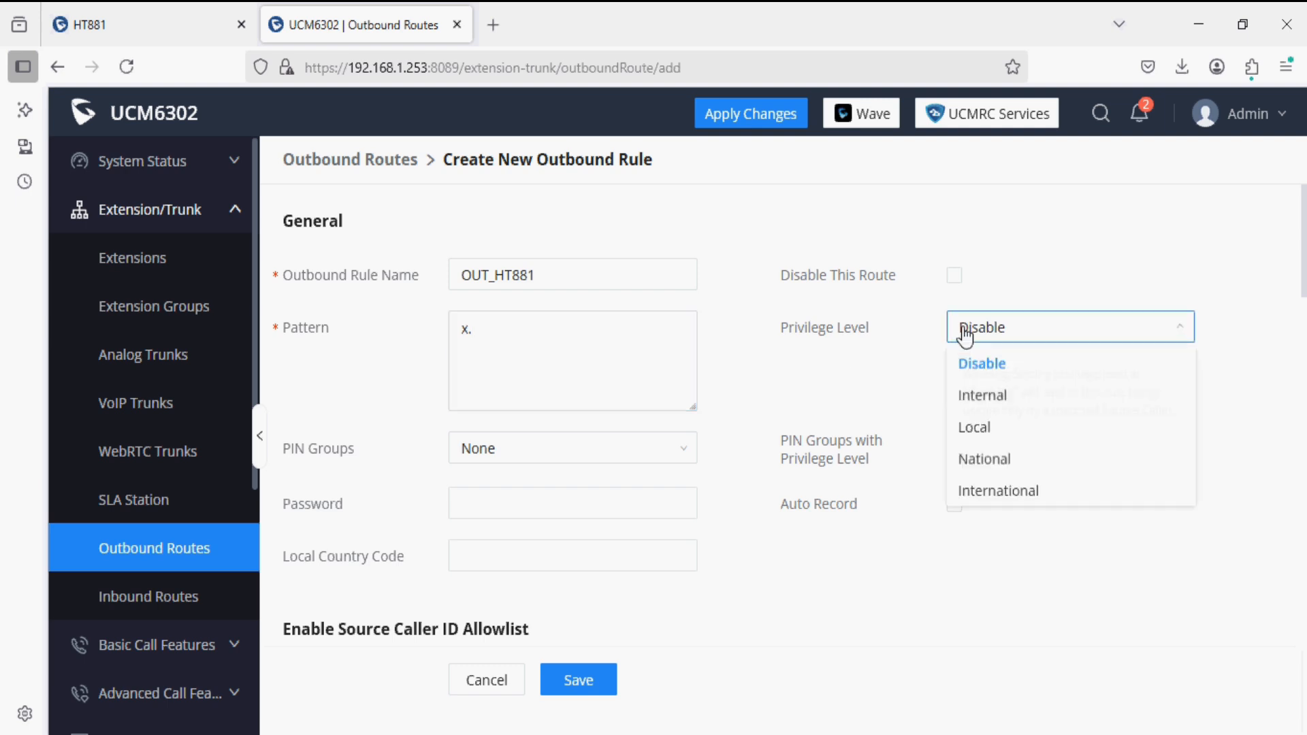
pyautogui.click(972, 402)
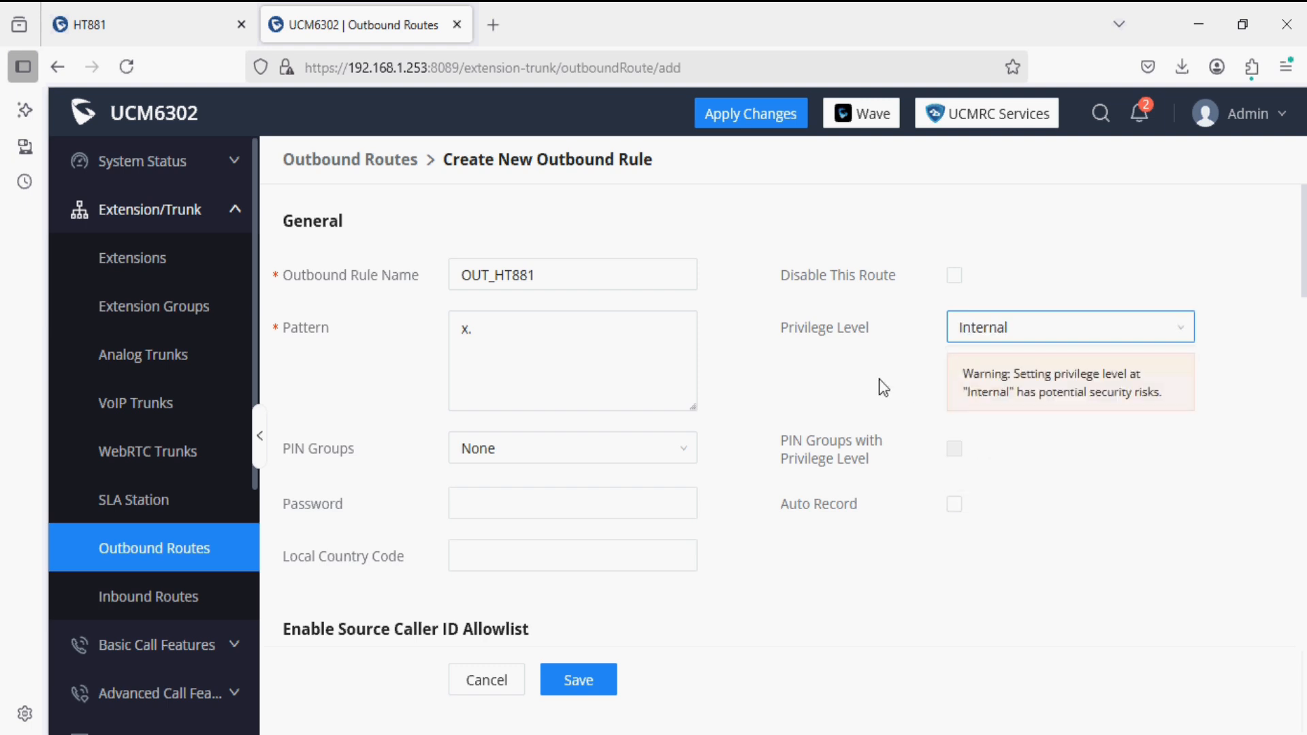
# Enable the source caller ID allowlist for the outbound rule and allowlist all extensions.
pyautogui.moveTo(794, 329)
pyautogui.scroll(-1, 905, 335)
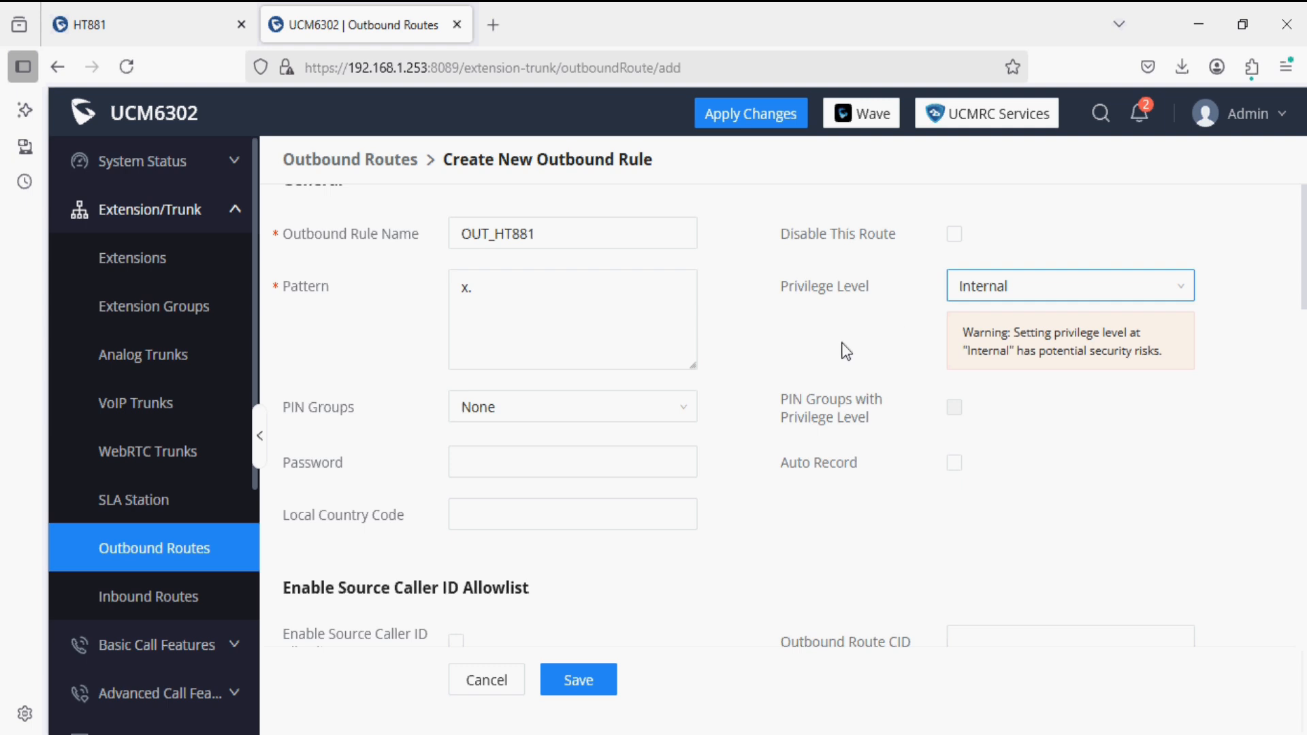
pyautogui.scroll(-3, 776, 395)
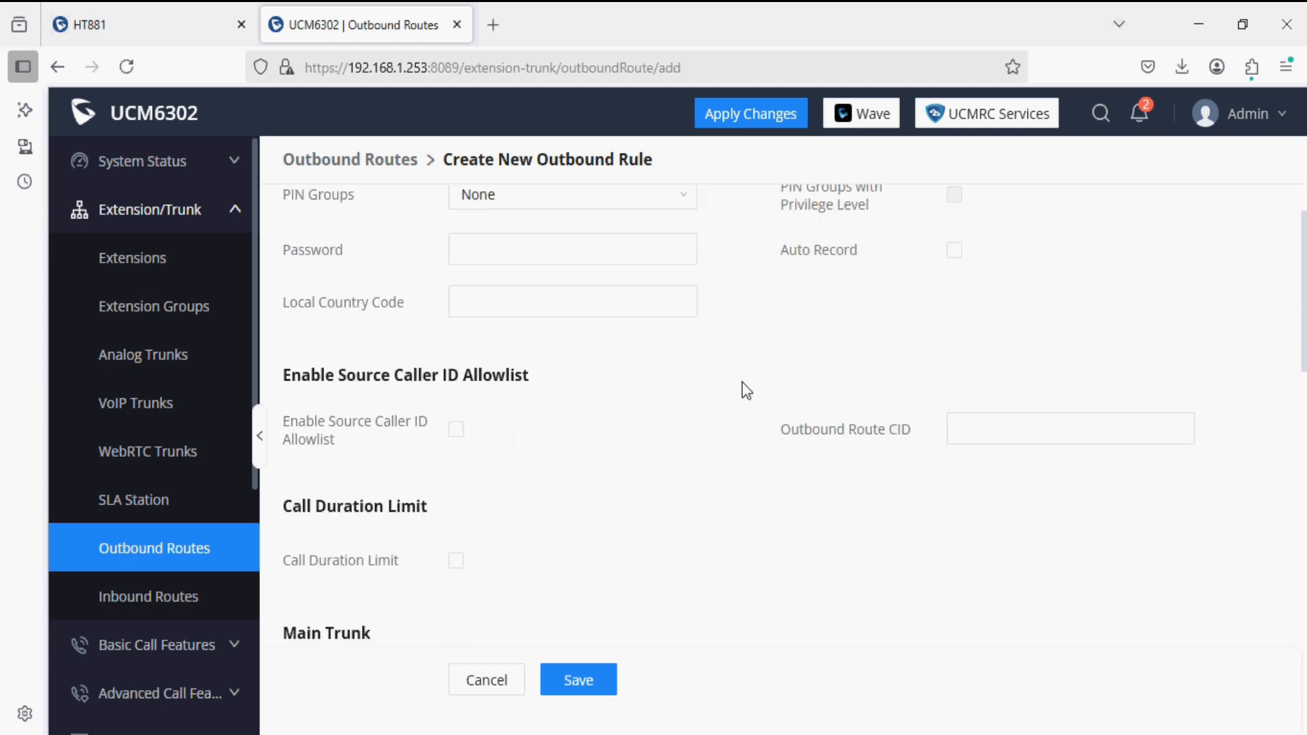
pyautogui.click(457, 431)
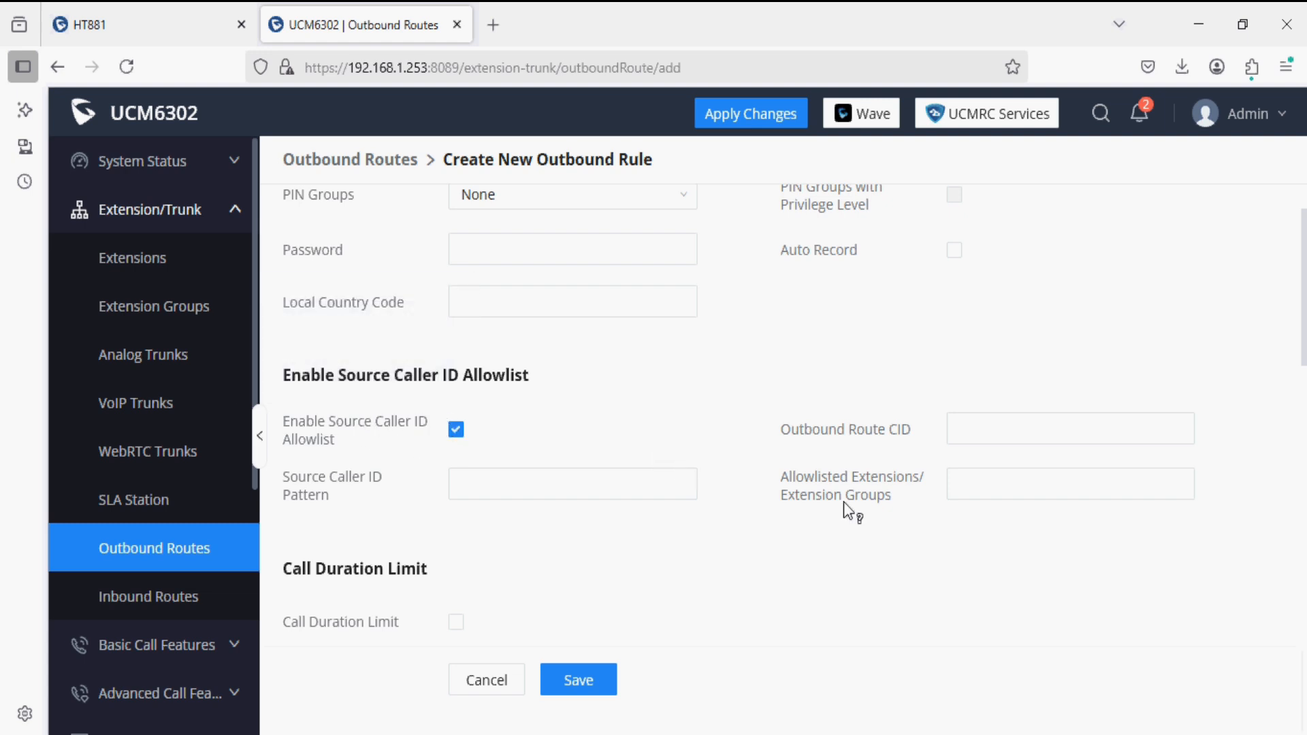
pyautogui.click(1010, 484)
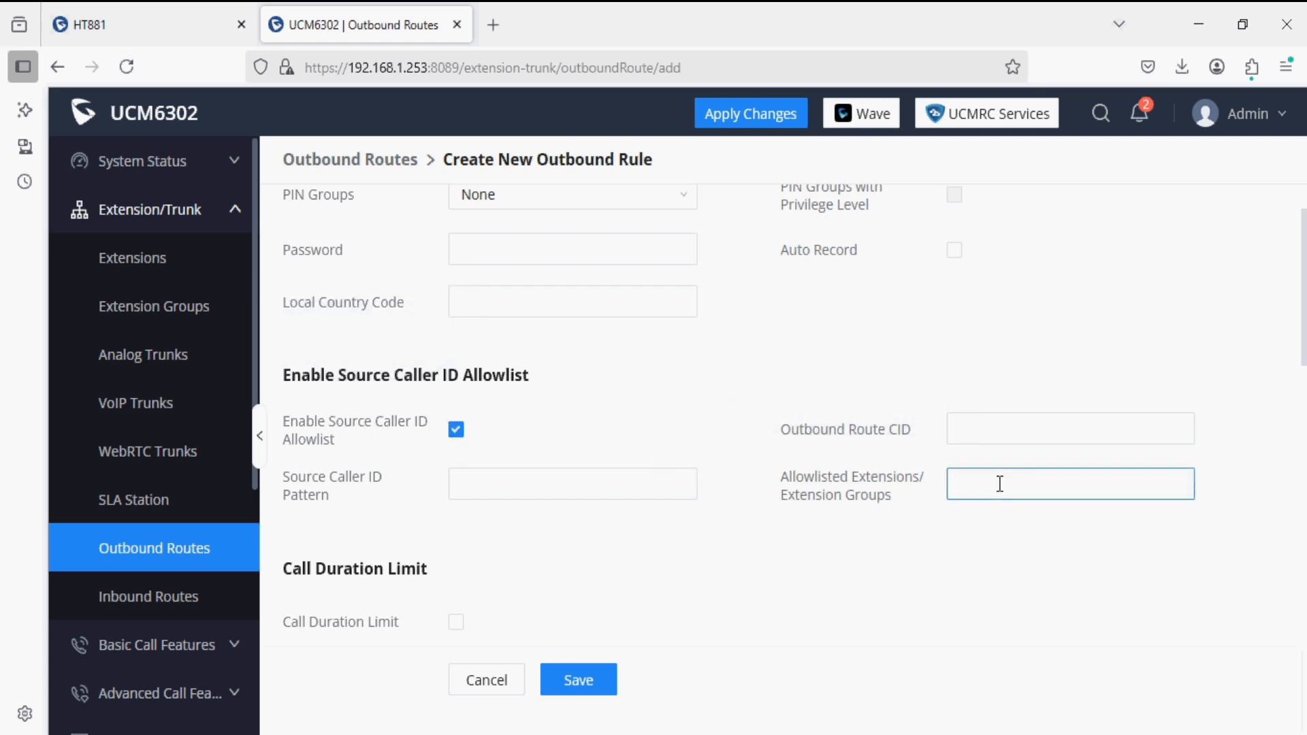
pyautogui.click(998, 484)
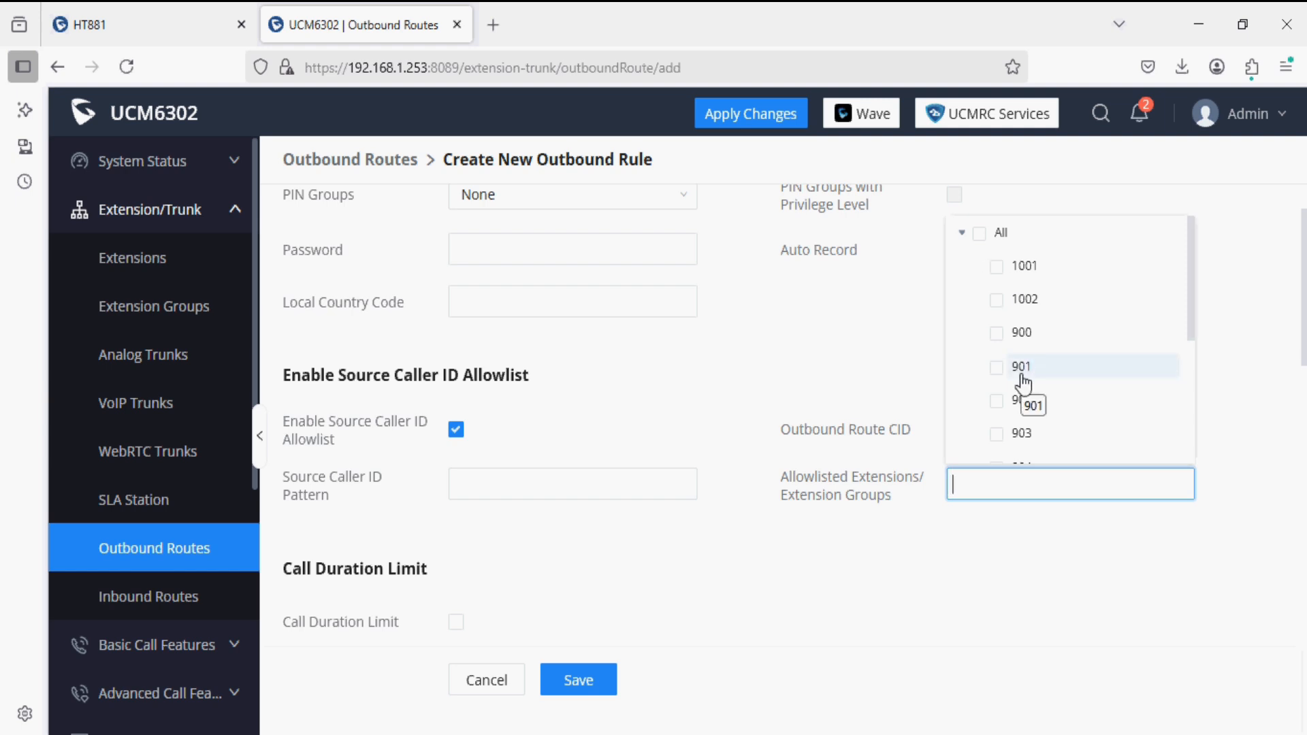
pyautogui.click(981, 236)
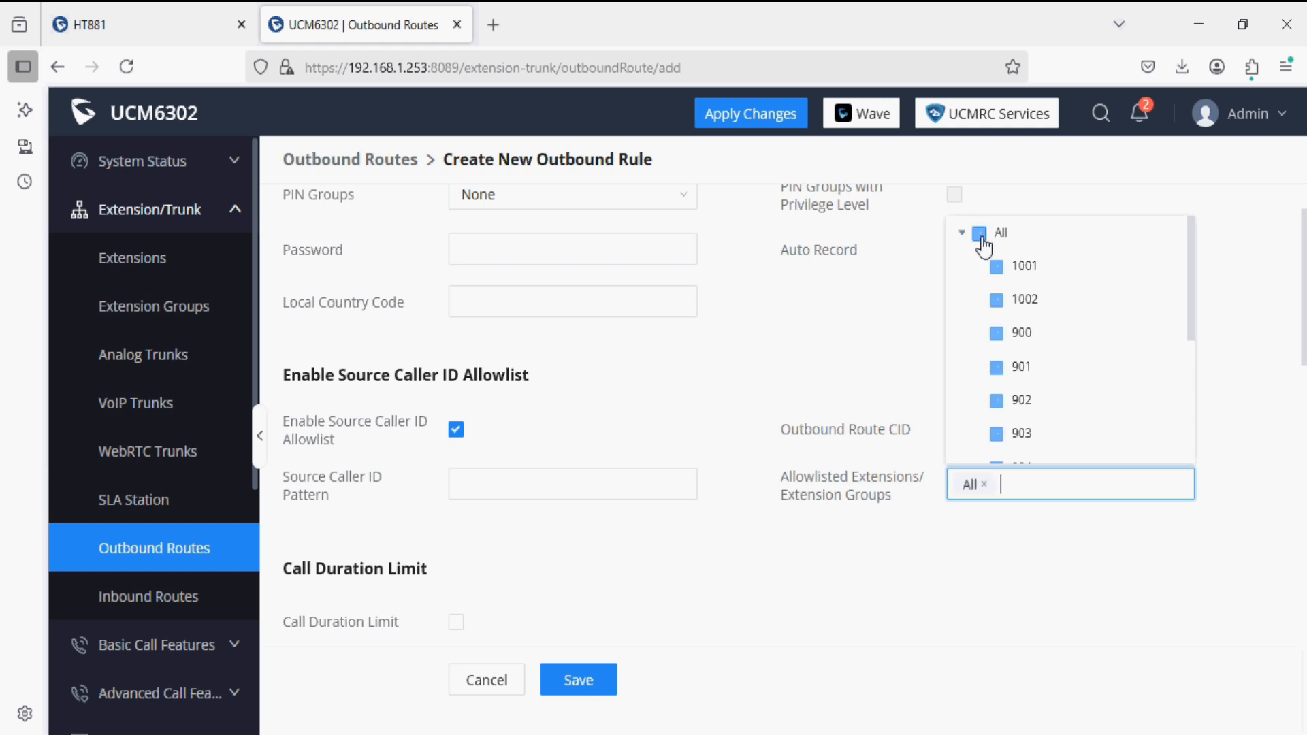
pyautogui.click(898, 291)
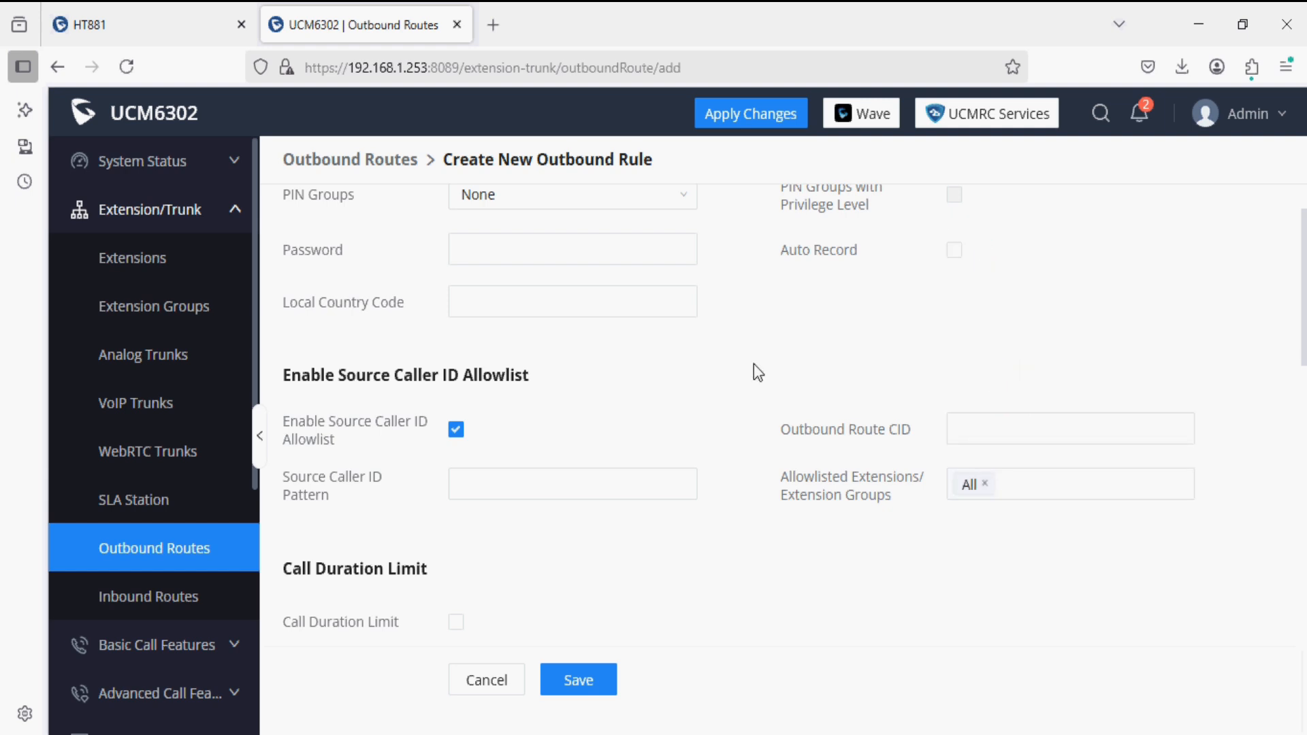
pyautogui.scroll(-5, 754, 368)
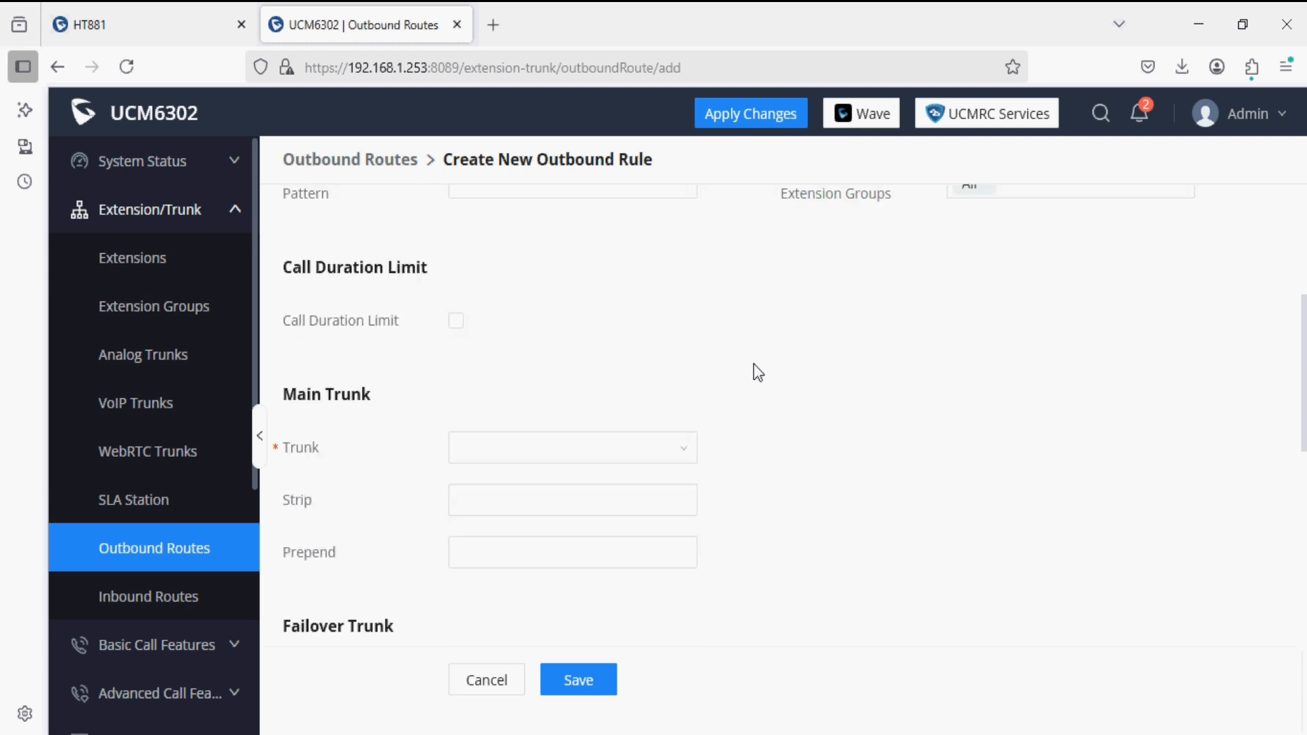
# Use the HT881 SIP trunk as the outbound rule's main trunk with prepend 99, and save the rule.
pyautogui.click(599, 427)
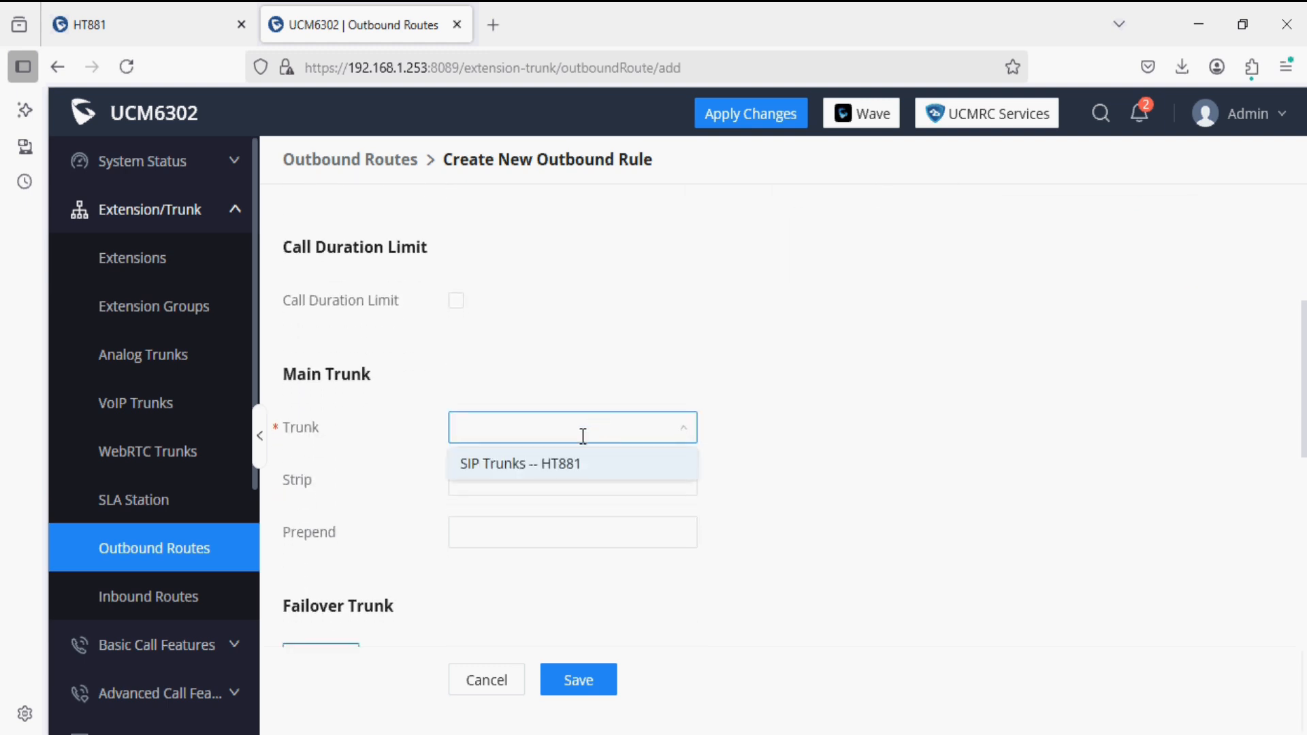
pyautogui.click(565, 466)
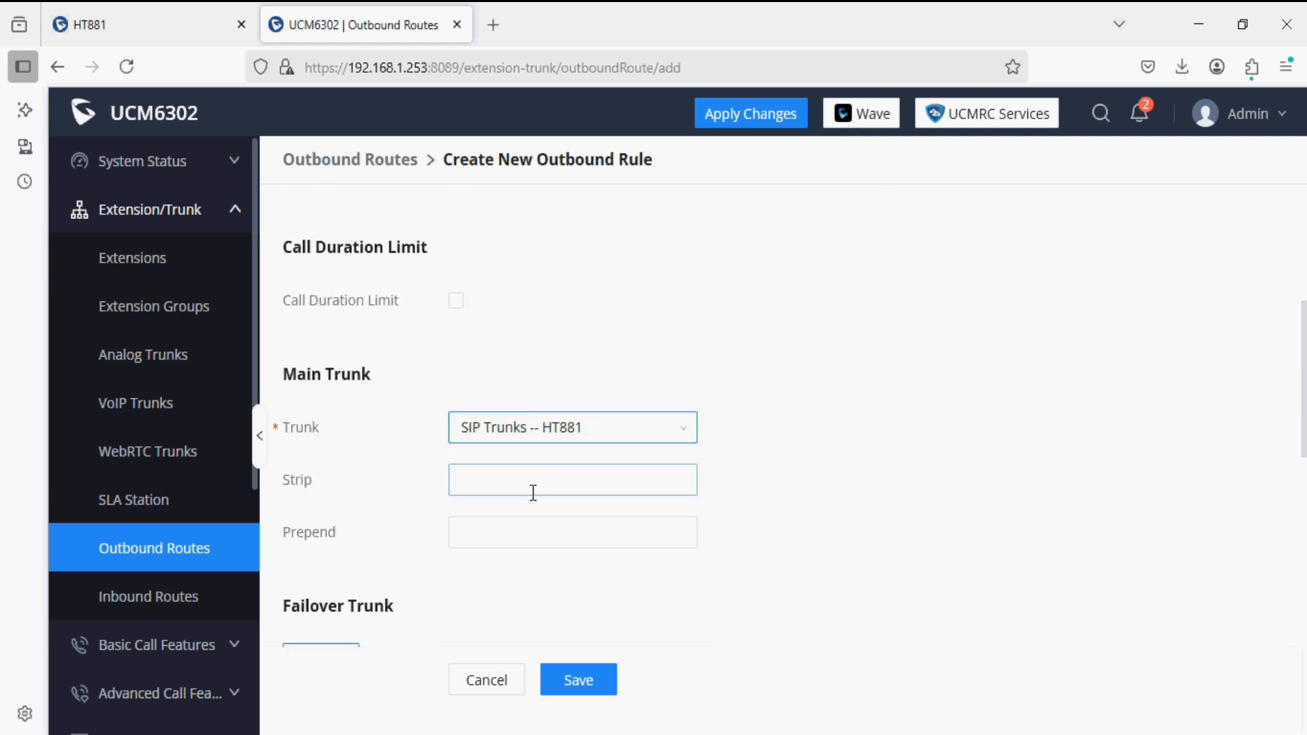
pyautogui.click(482, 535)
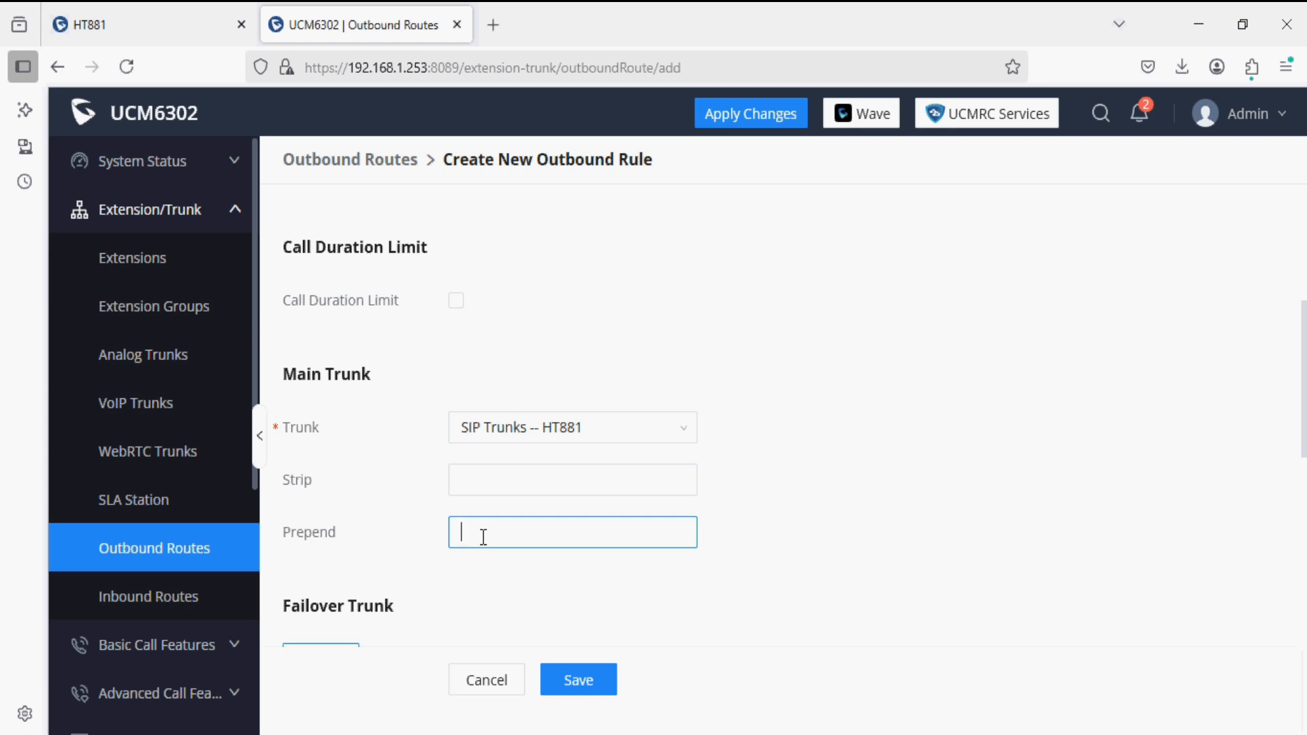
pyautogui.write('99')
pyautogui.click(576, 679)
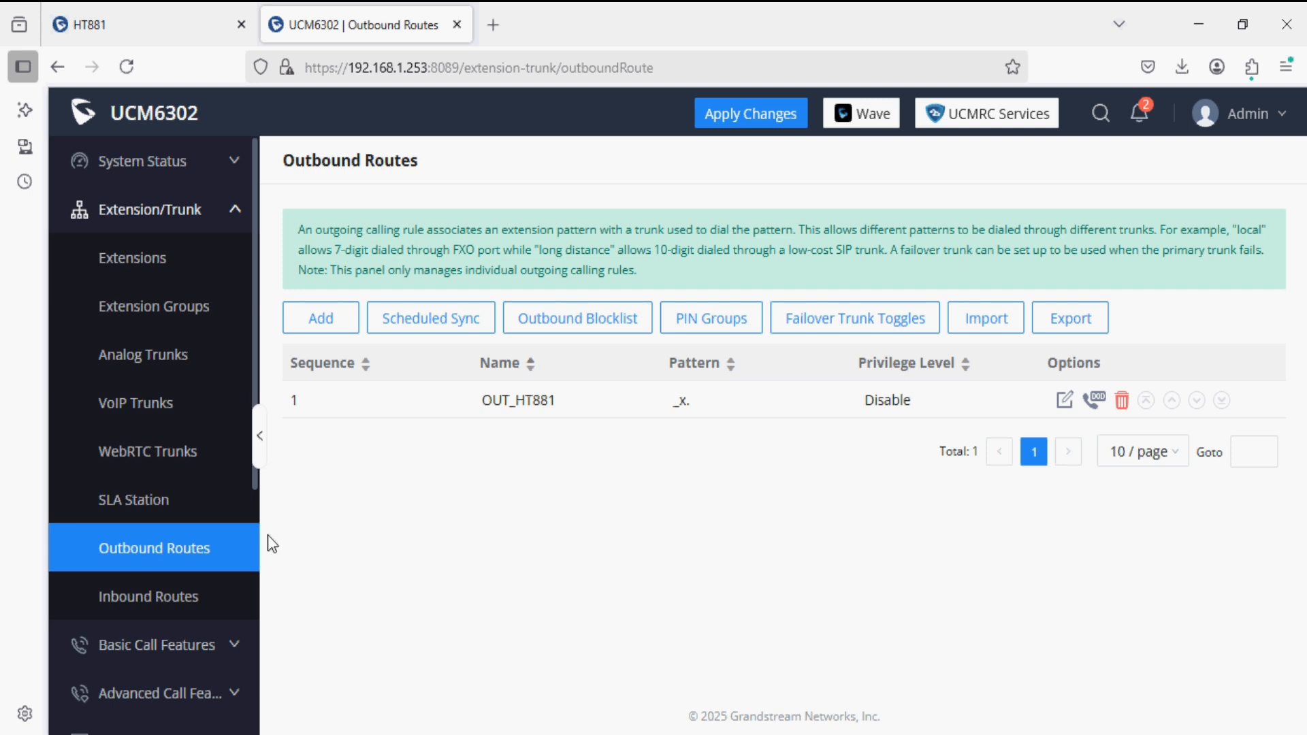
# Start a new inbound rule on the HT881 SIP trunk with the pattern 1234.
pyautogui.click(196, 591)
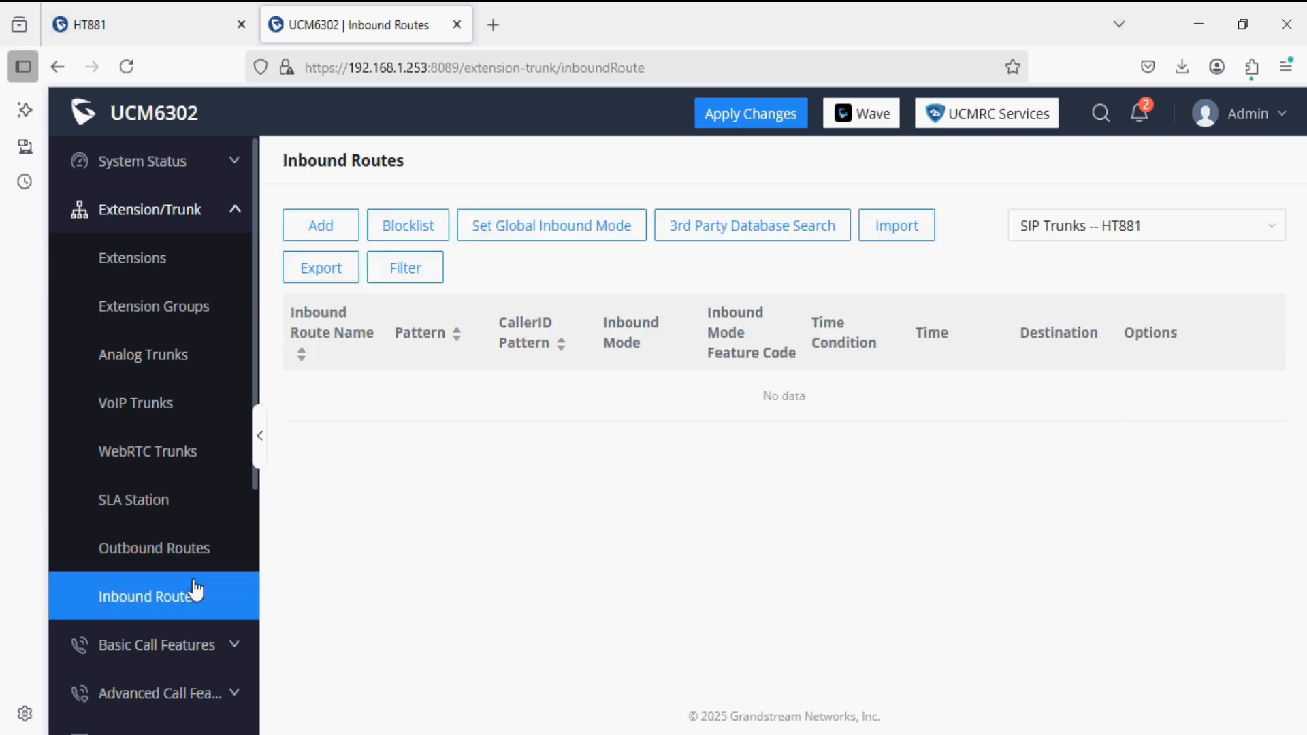
pyautogui.click(320, 227)
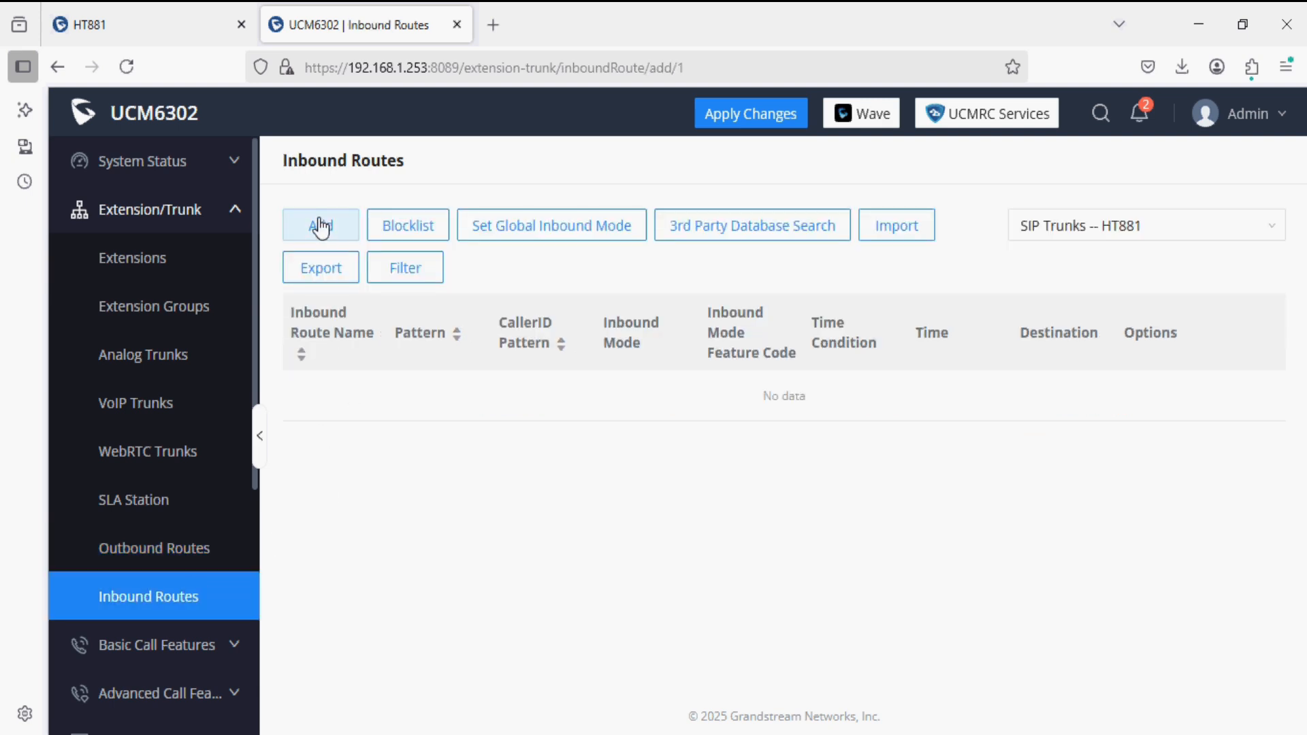
pyautogui.click(532, 450)
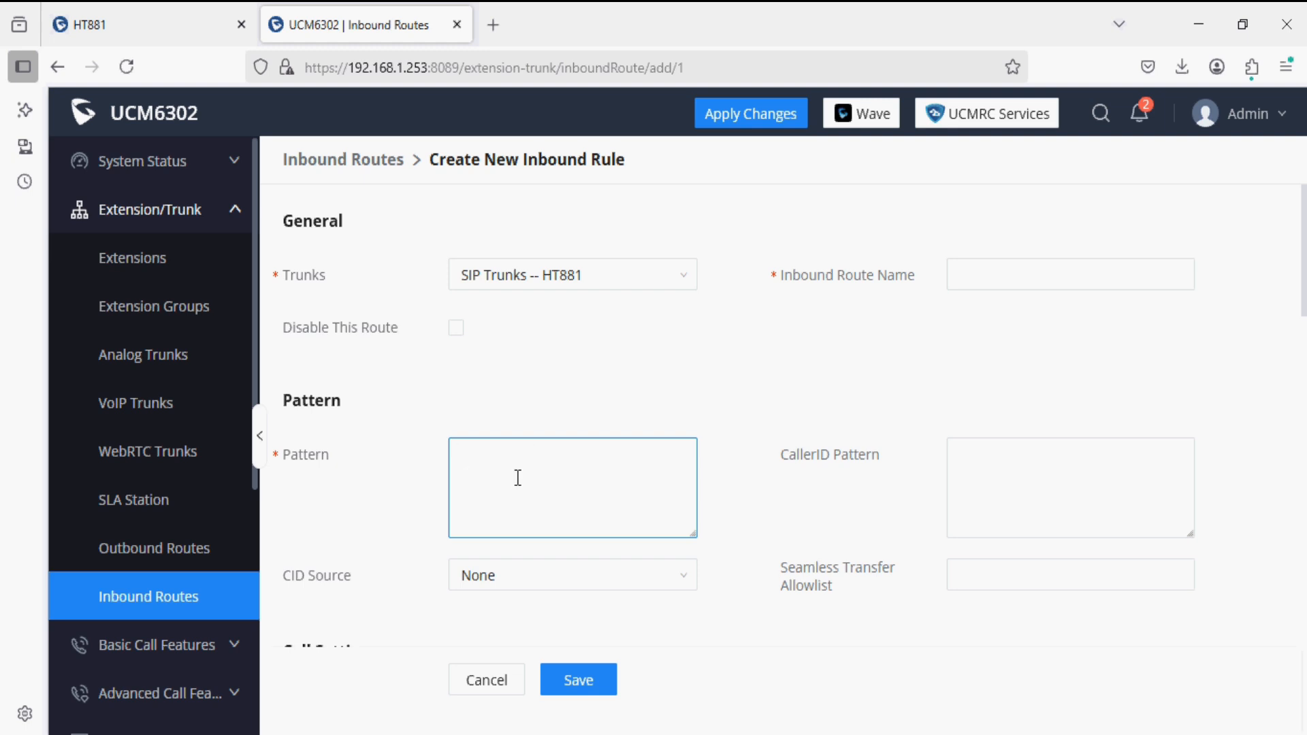
pyautogui.write('1234')
# Set the inbound rule's default destination to extension 900.
pyautogui.scroll(-8, 783, 422)
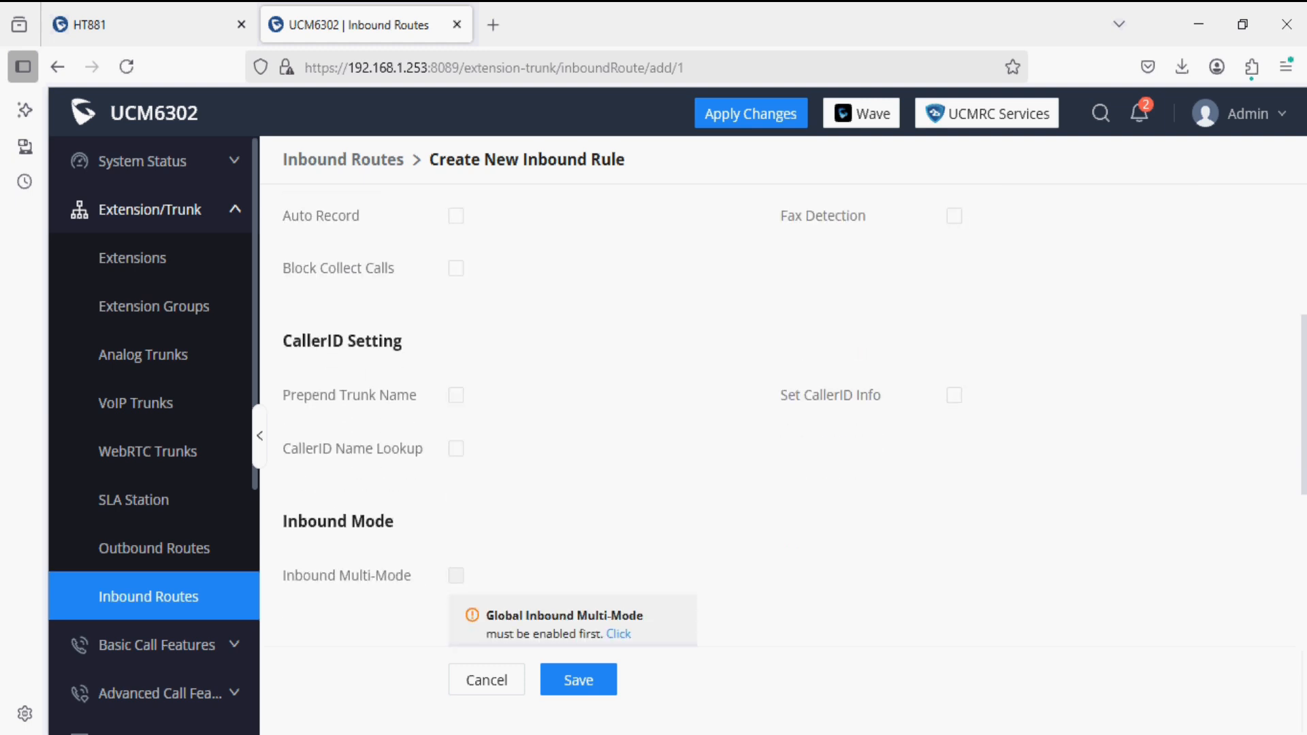
pyautogui.scroll(-4, 782, 422)
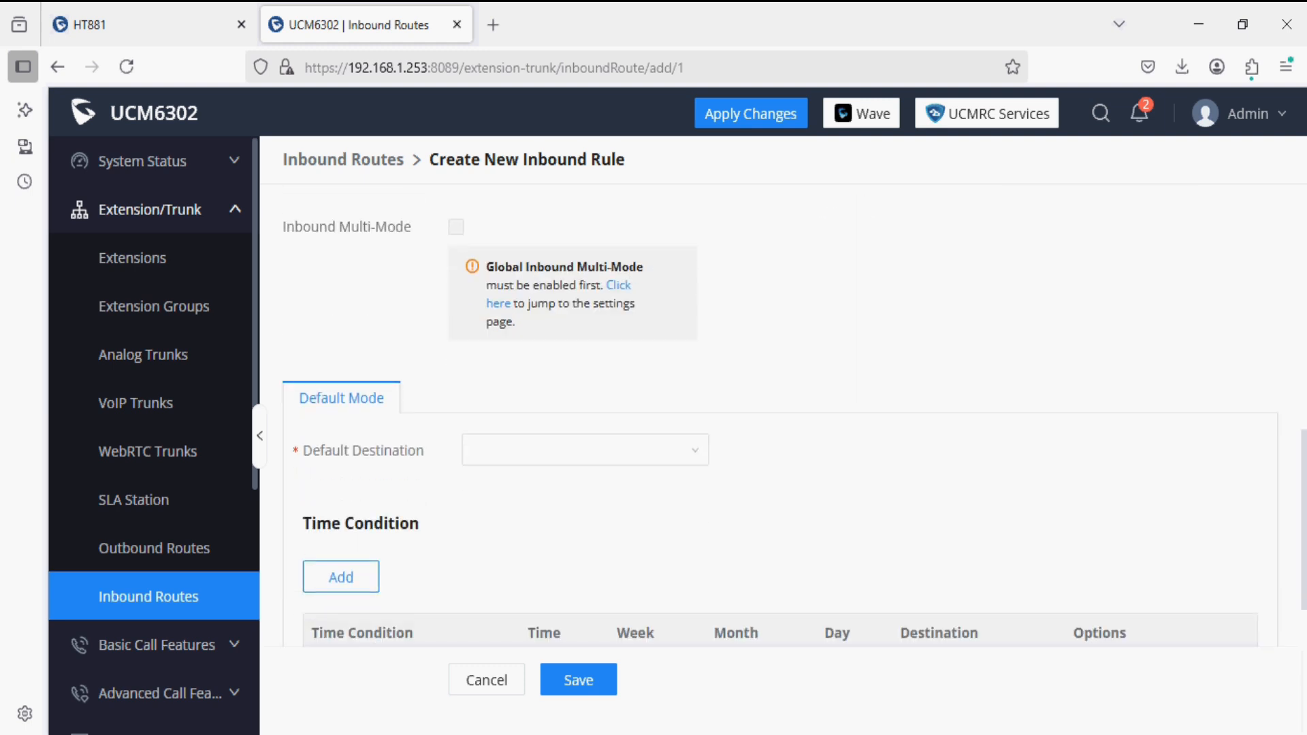
pyautogui.click(545, 453)
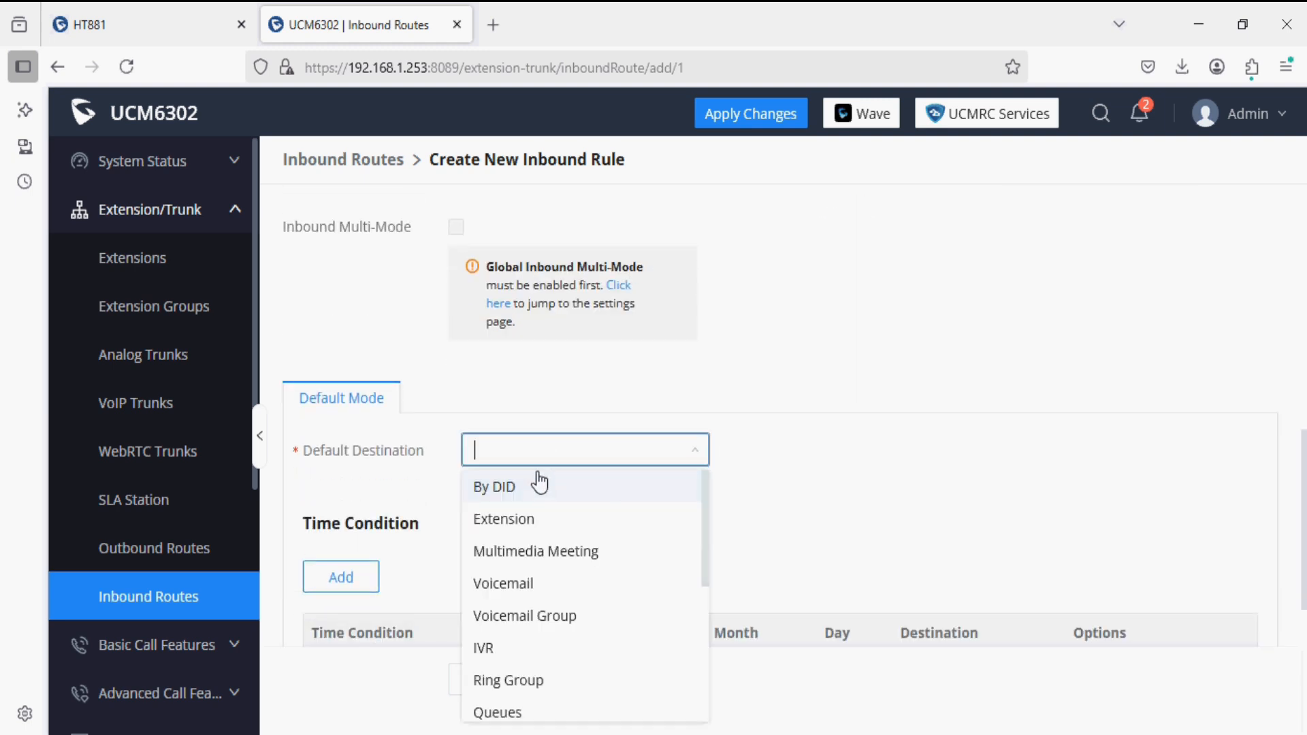
pyautogui.click(539, 526)
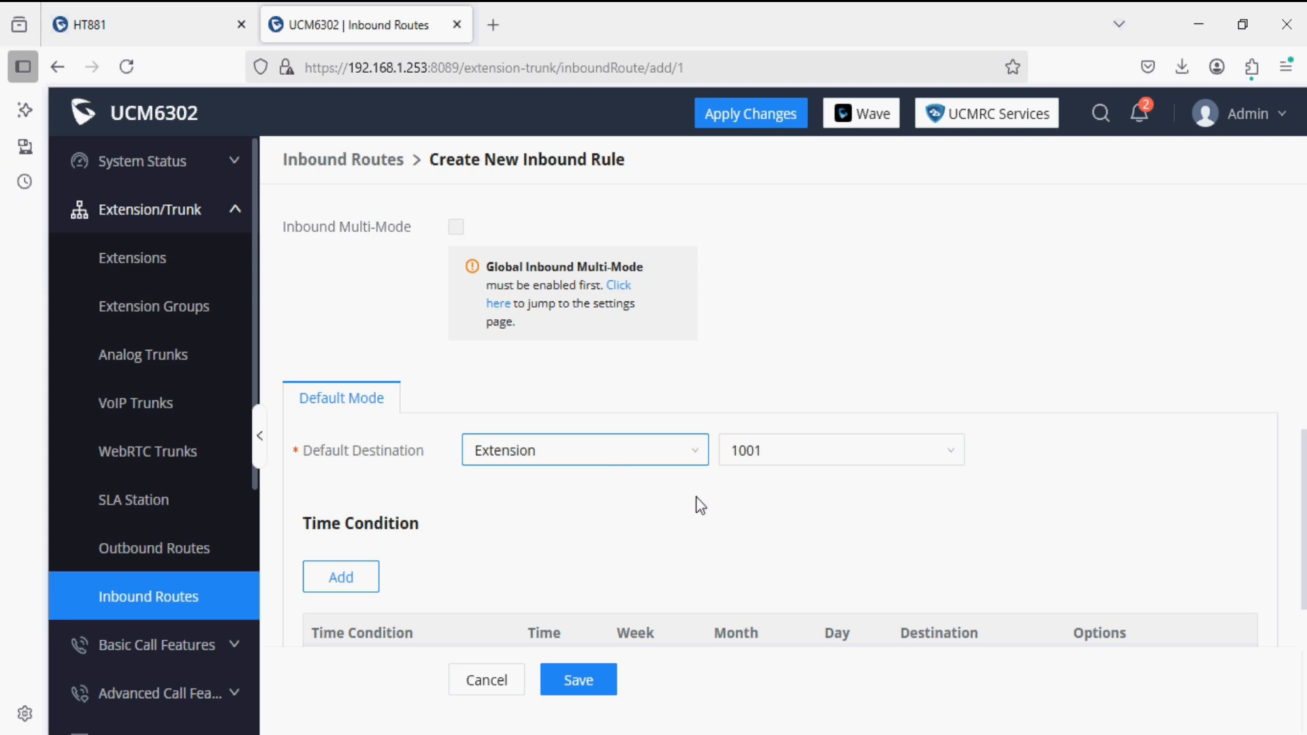
pyautogui.click(783, 452)
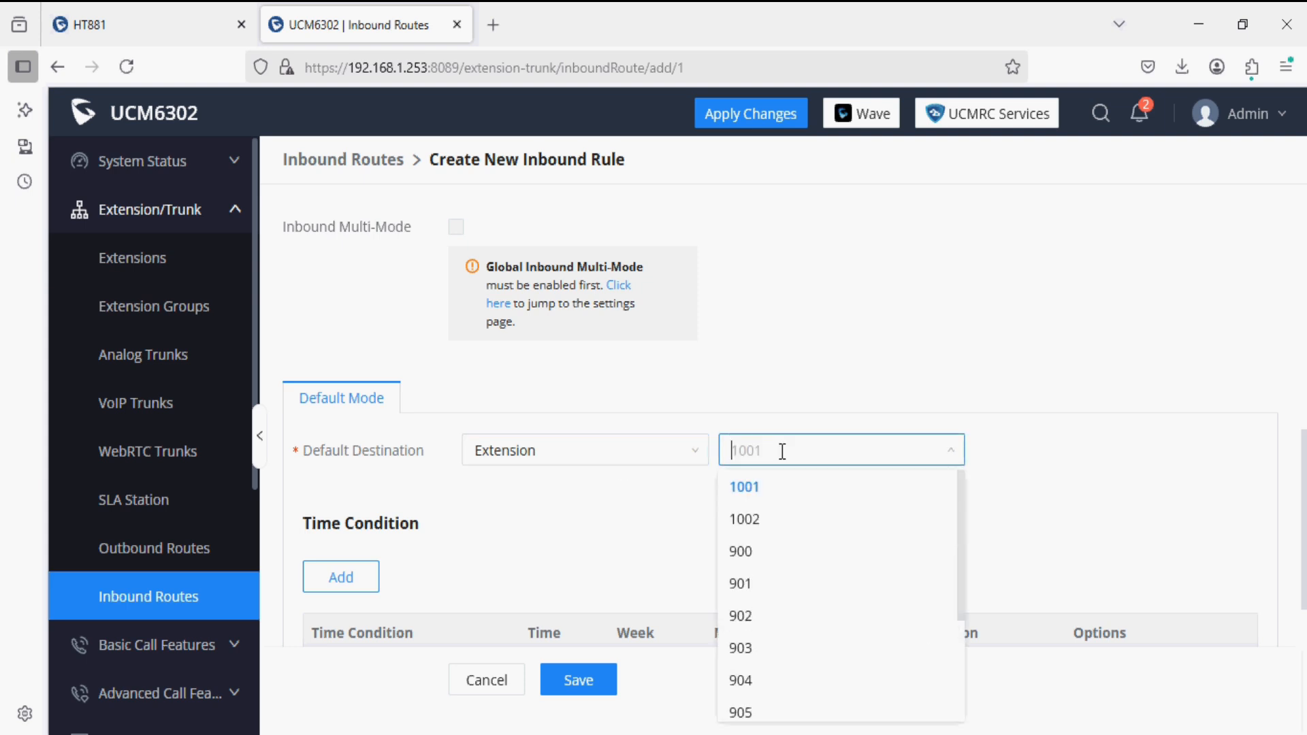
pyautogui.click(768, 553)
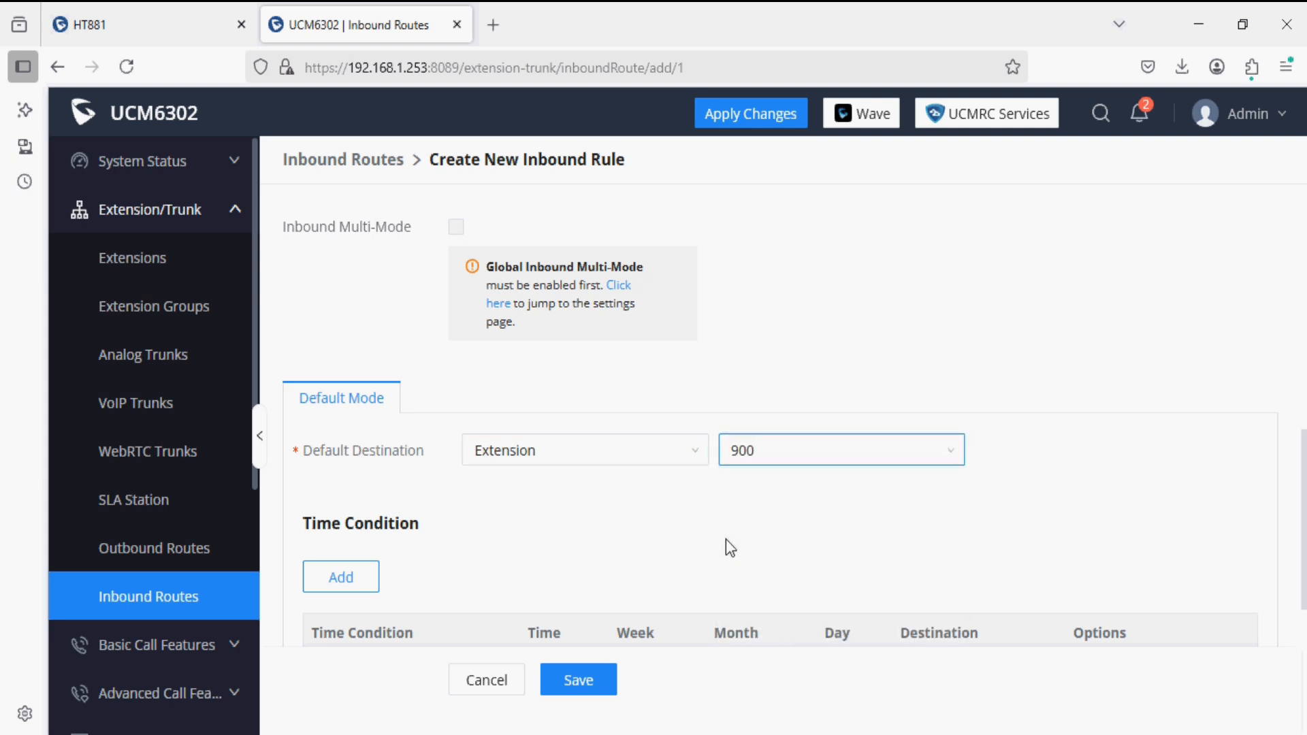
pyautogui.click(668, 529)
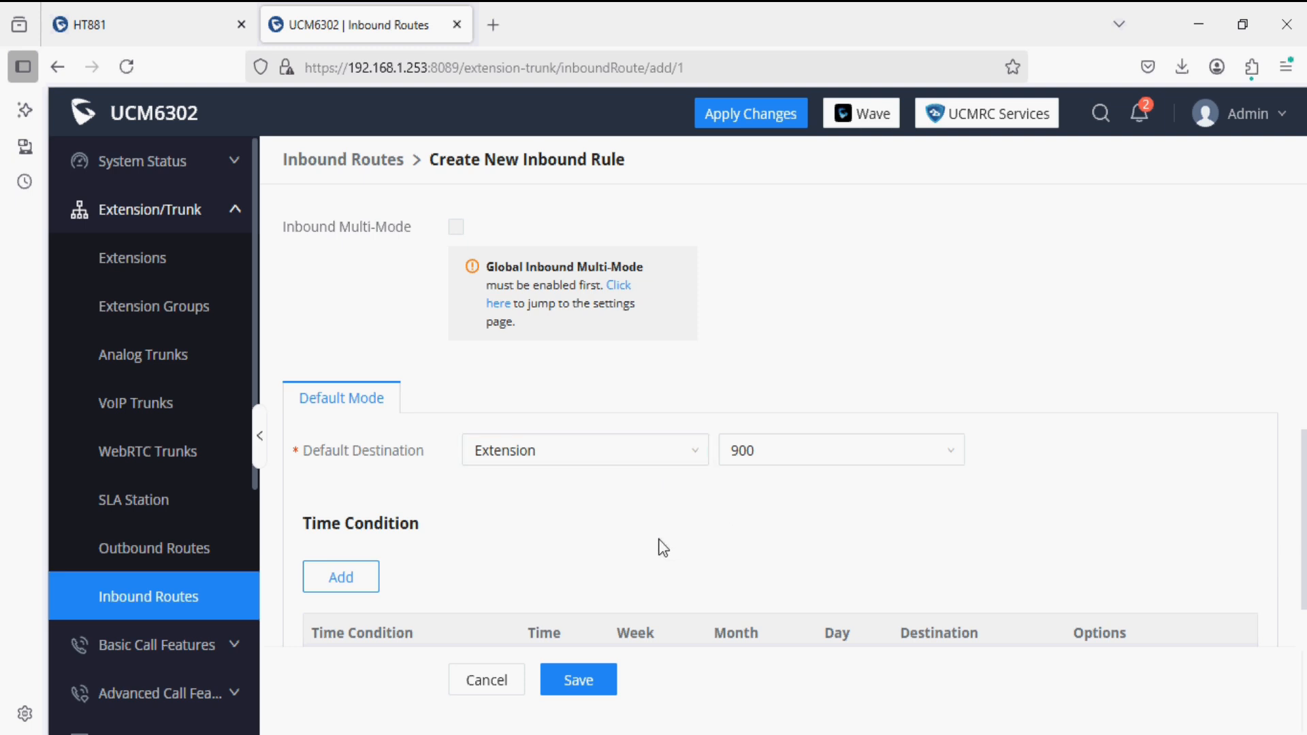
# Name the inbound route "in", save the rule and apply the pending configuration changes.
pyautogui.click(584, 687)
pyautogui.scroll(2, 630, 491)
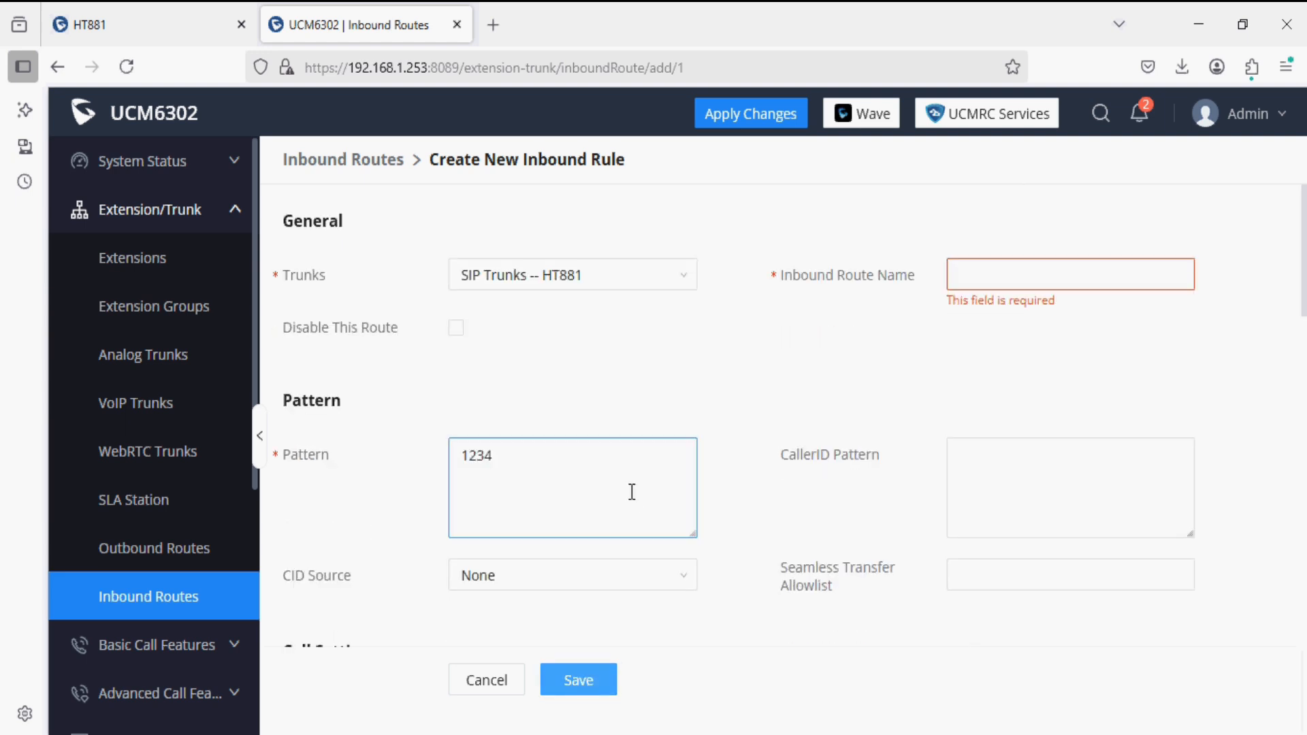
pyautogui.click(986, 267)
pyautogui.write('in')
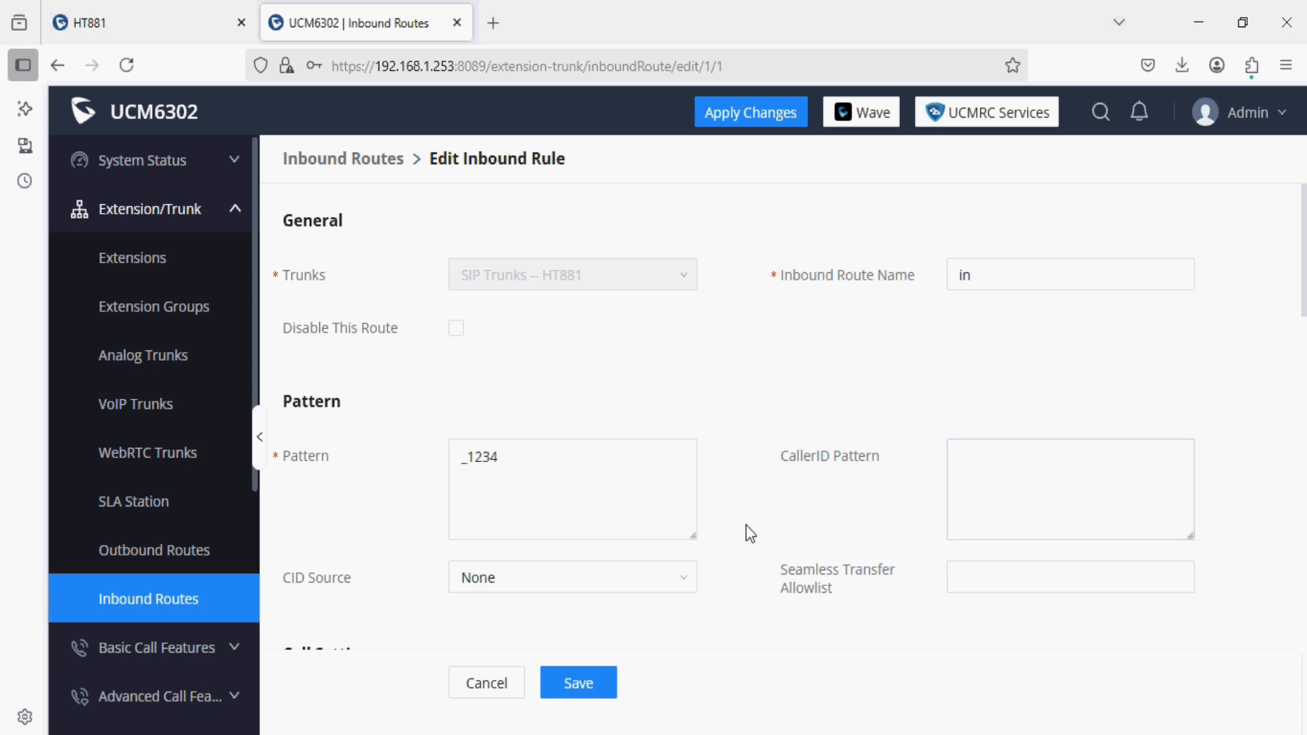
pyautogui.click(603, 686)
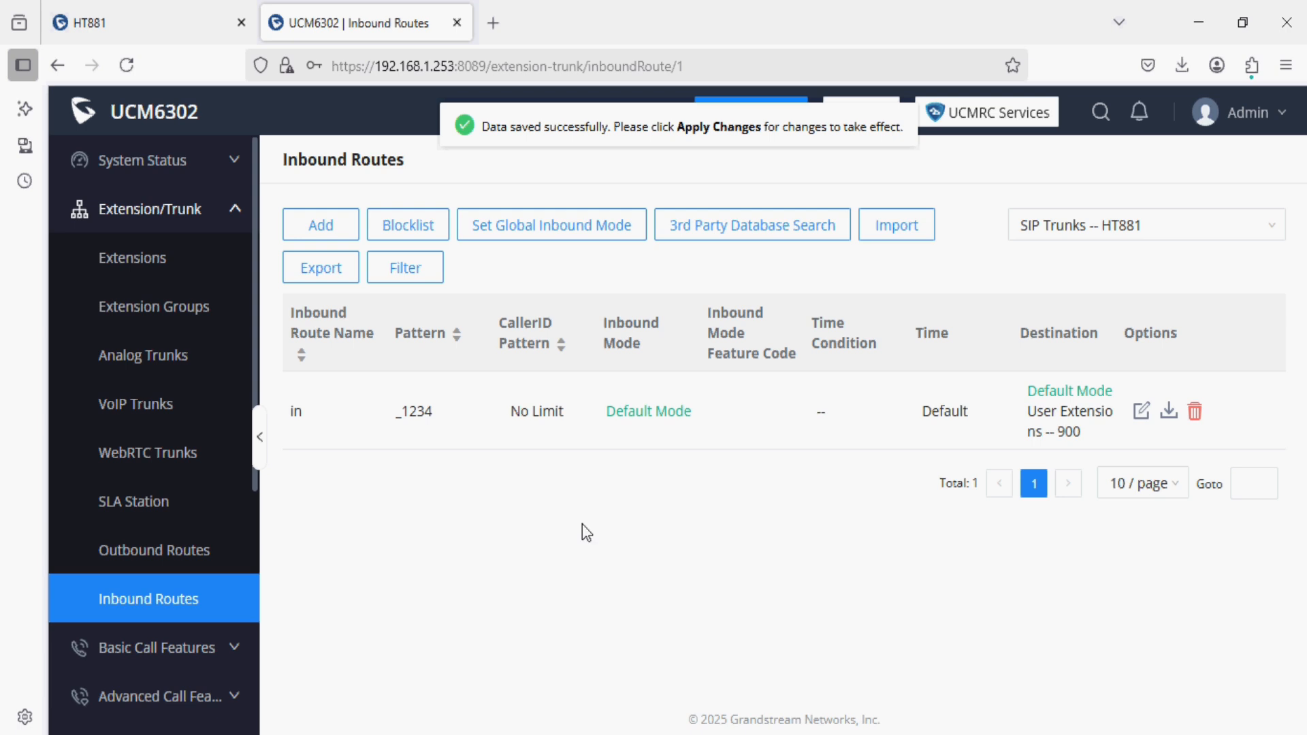
pyautogui.click(763, 111)
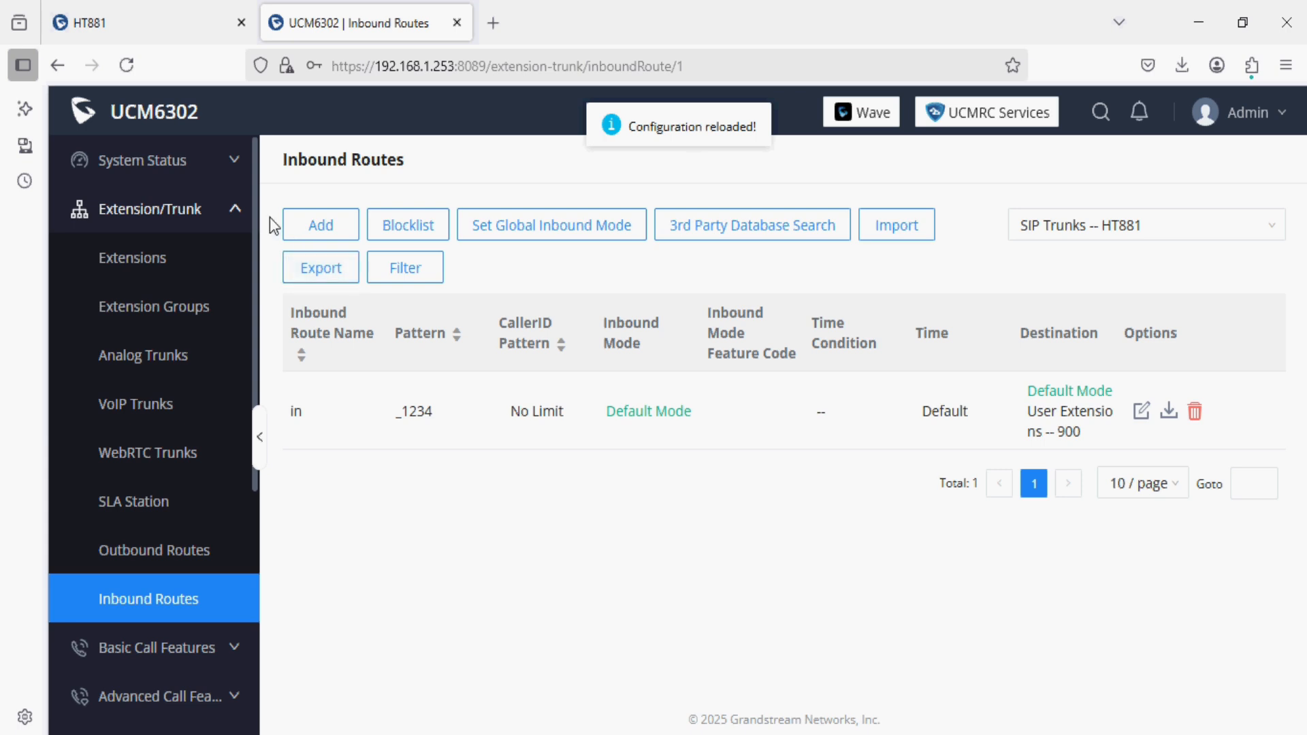
# Check the HT881 trunk's status on the UCM6302 dashboard.
pyautogui.click(217, 172)
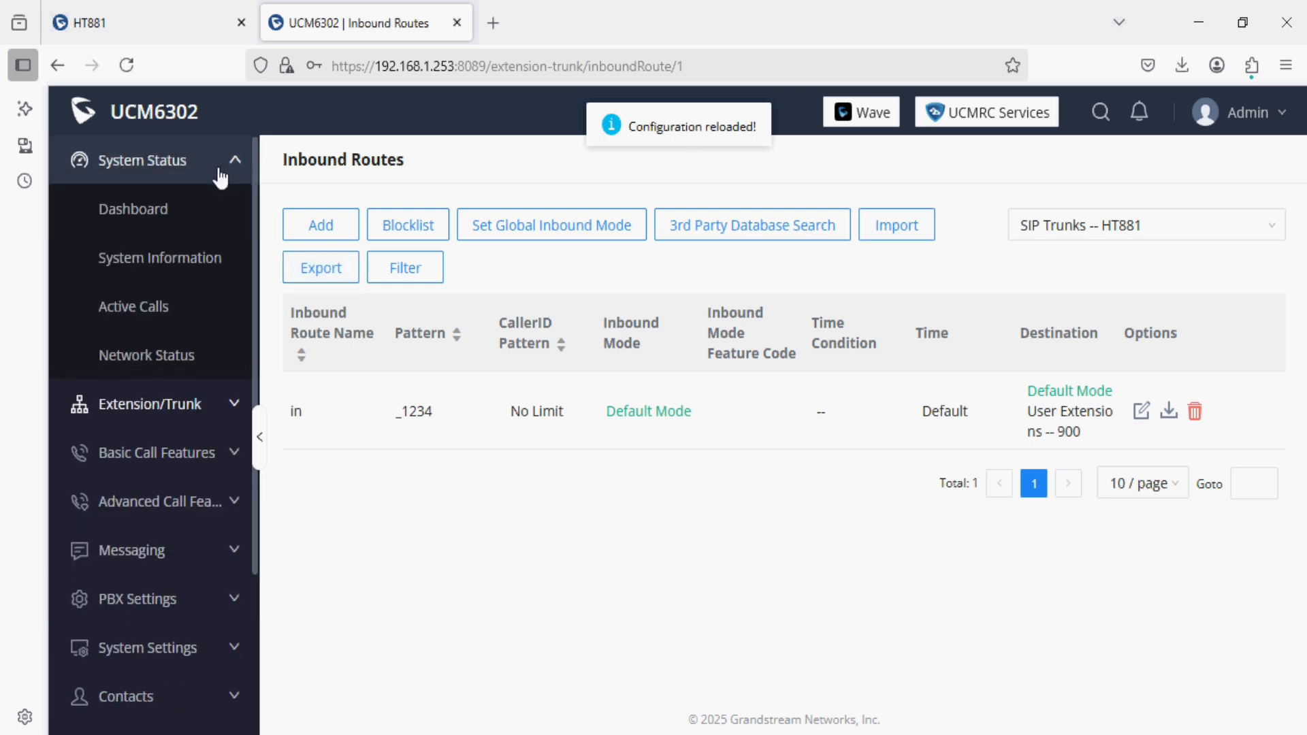
pyautogui.click(172, 227)
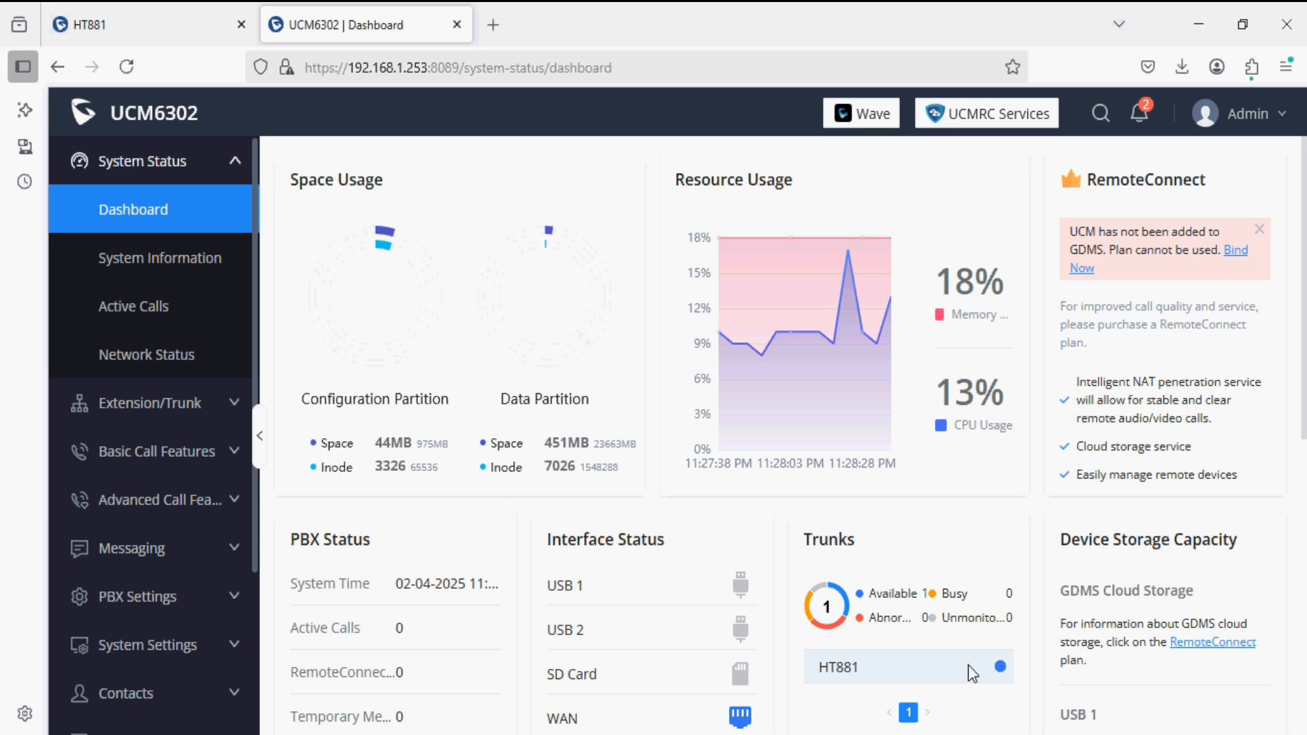
pyautogui.moveTo(1000, 670)
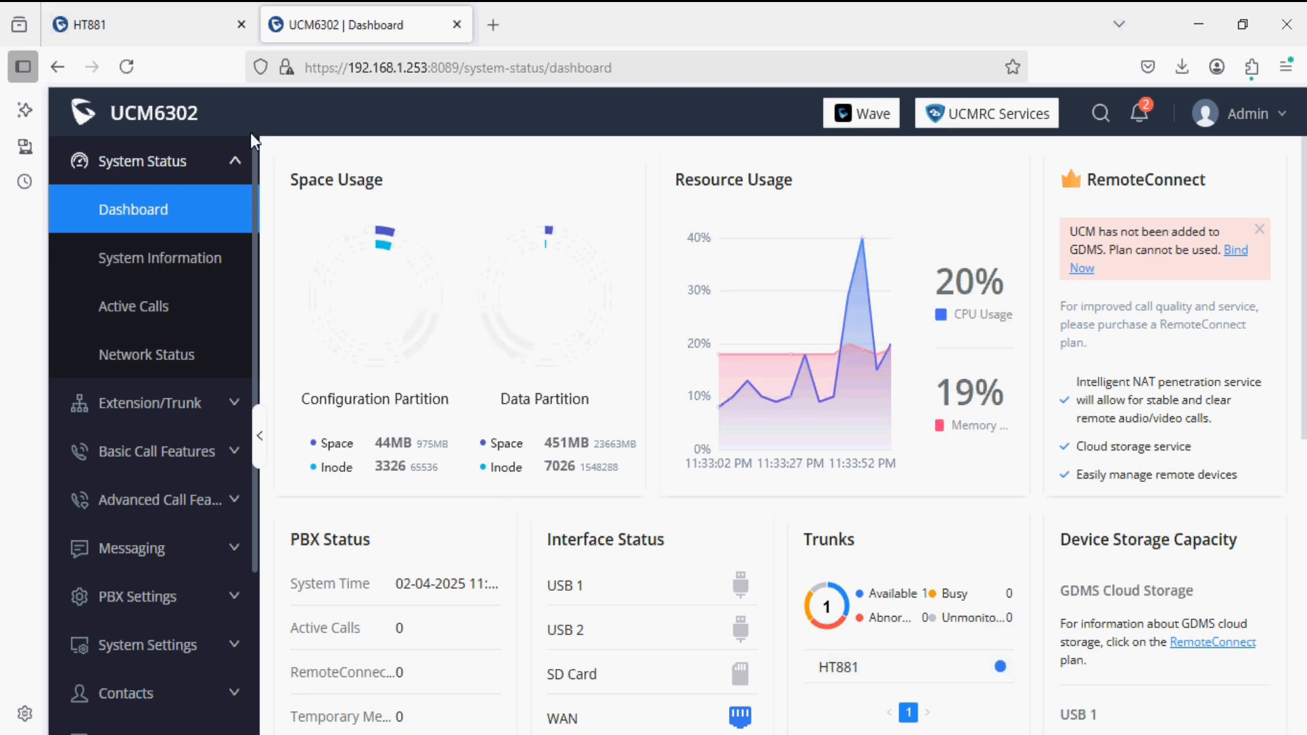
# Switch to the Wave app and place a voice call to the outside phone number prefixed with 1.
pyautogui.click(172, 24)
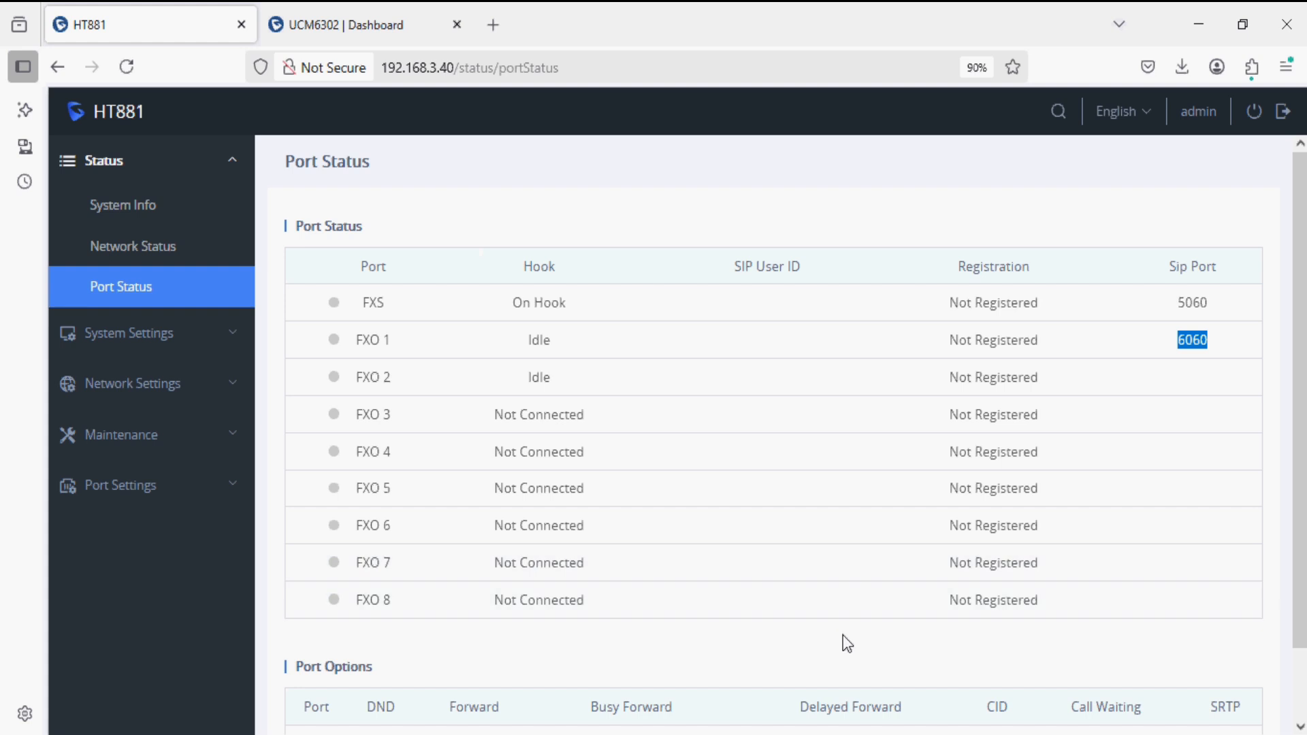
pyautogui.click(810, 734)
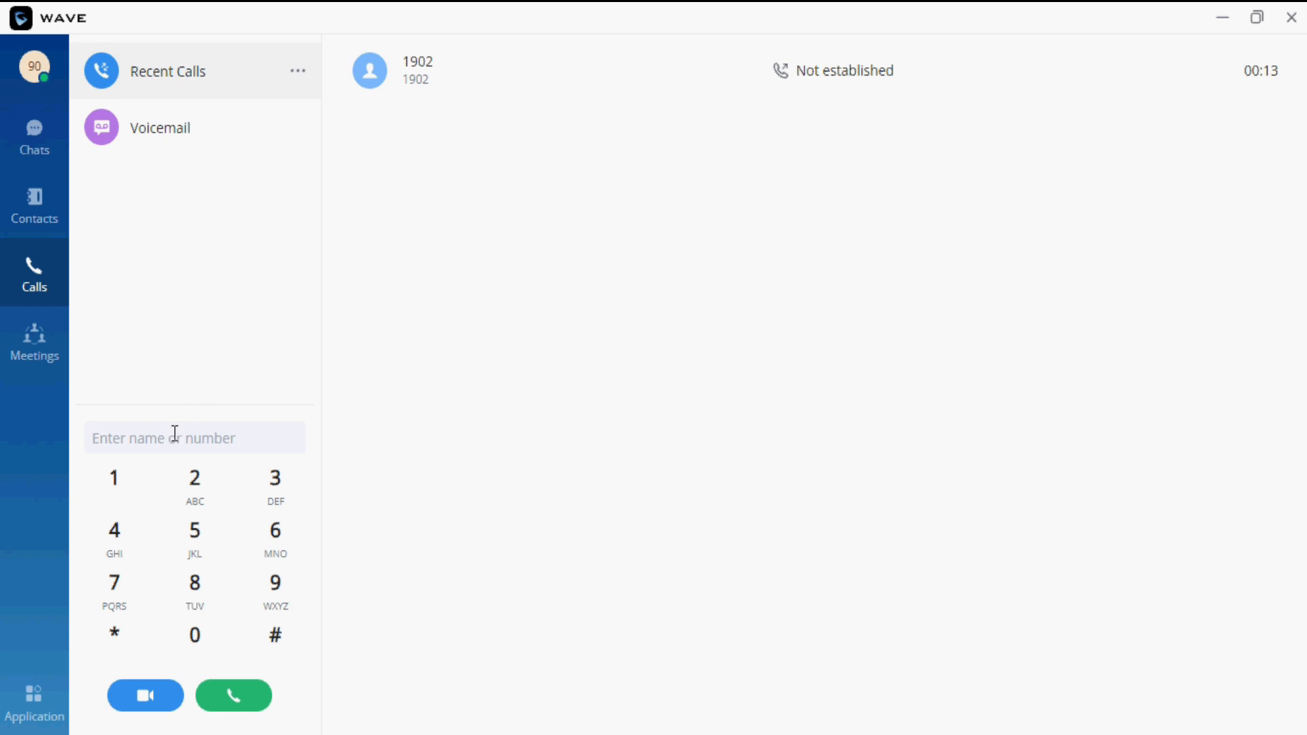
pyautogui.write('1')
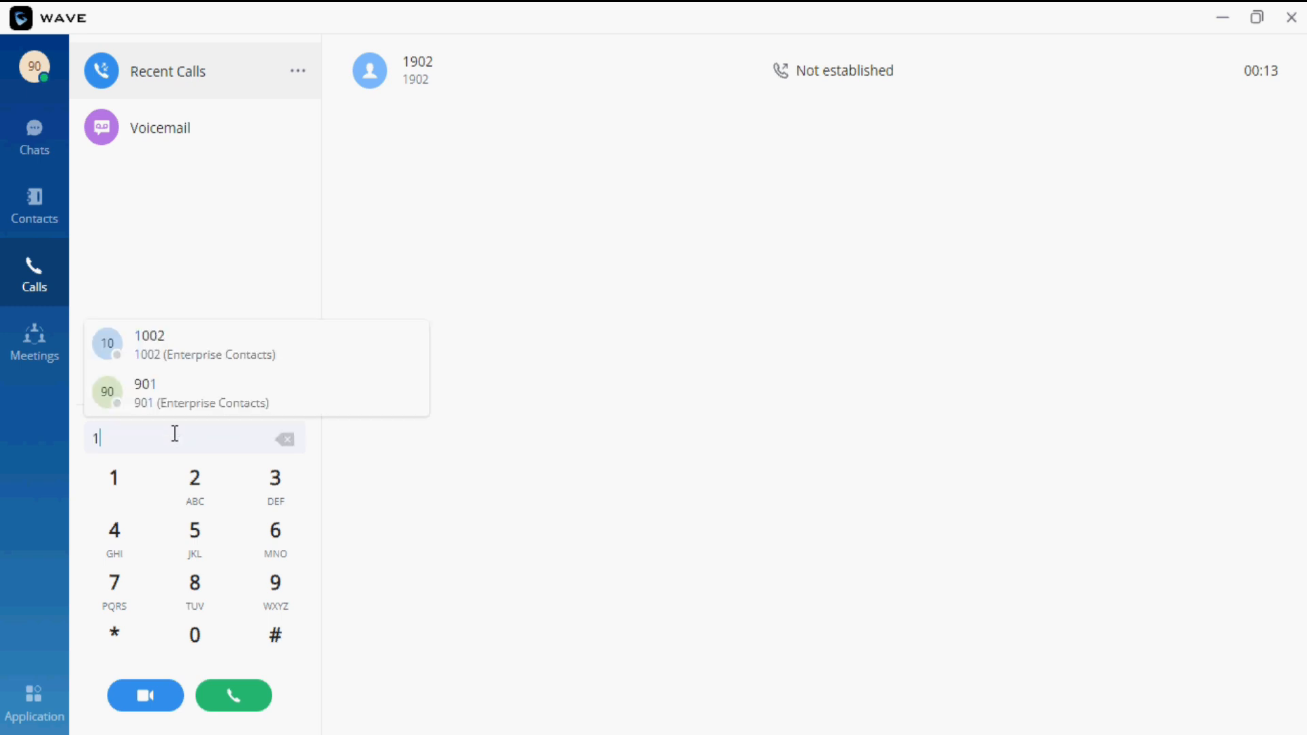
pyautogui.write('5669300')
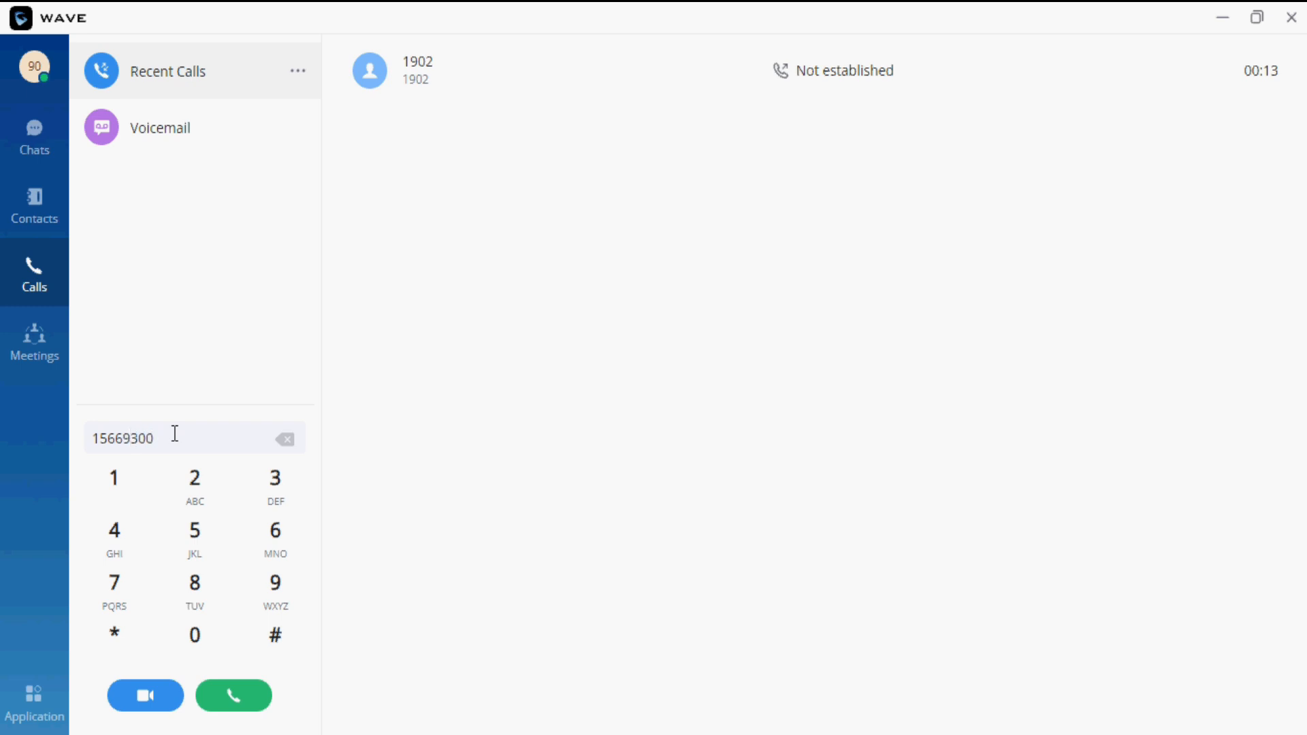
pyautogui.click(244, 695)
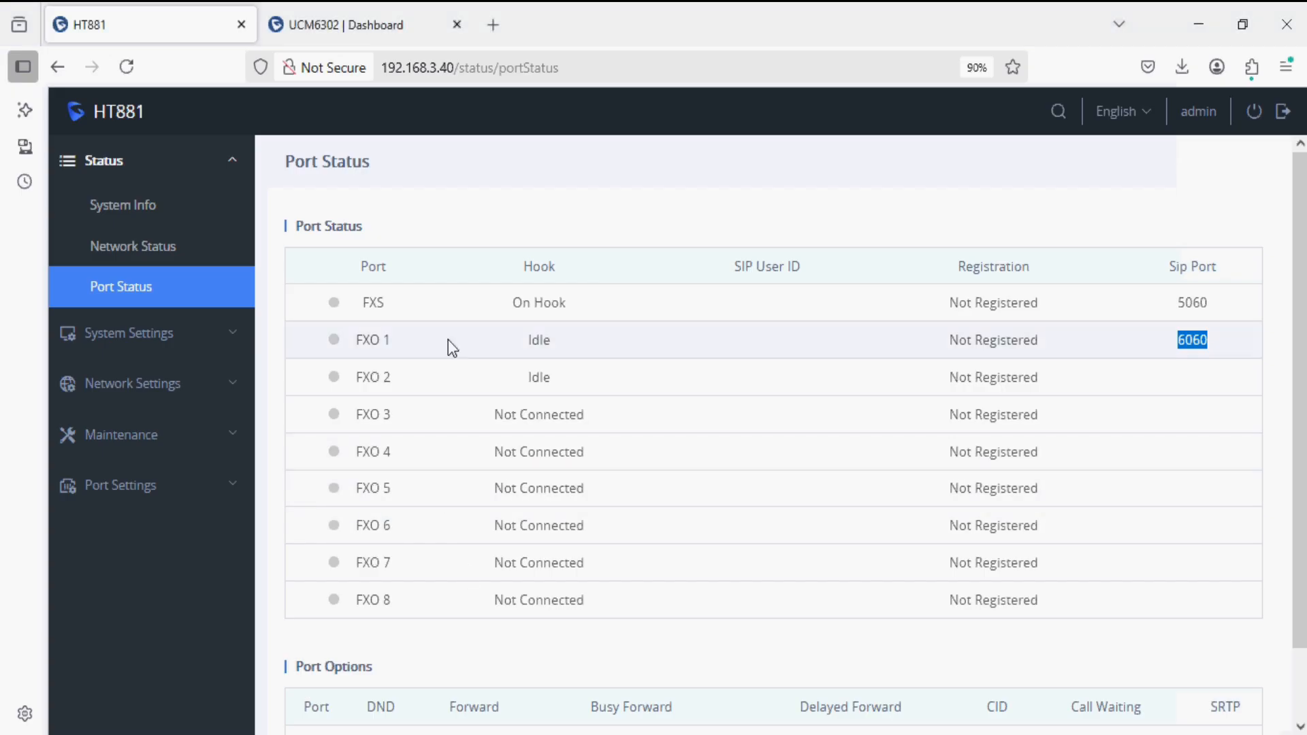
# Check FXO 1's hook state on the refreshed HT881 port status page during the call and again after ending it.
pyautogui.press('F5')
pyautogui.moveTo(575, 342); pyautogui.dragTo(511, 342)
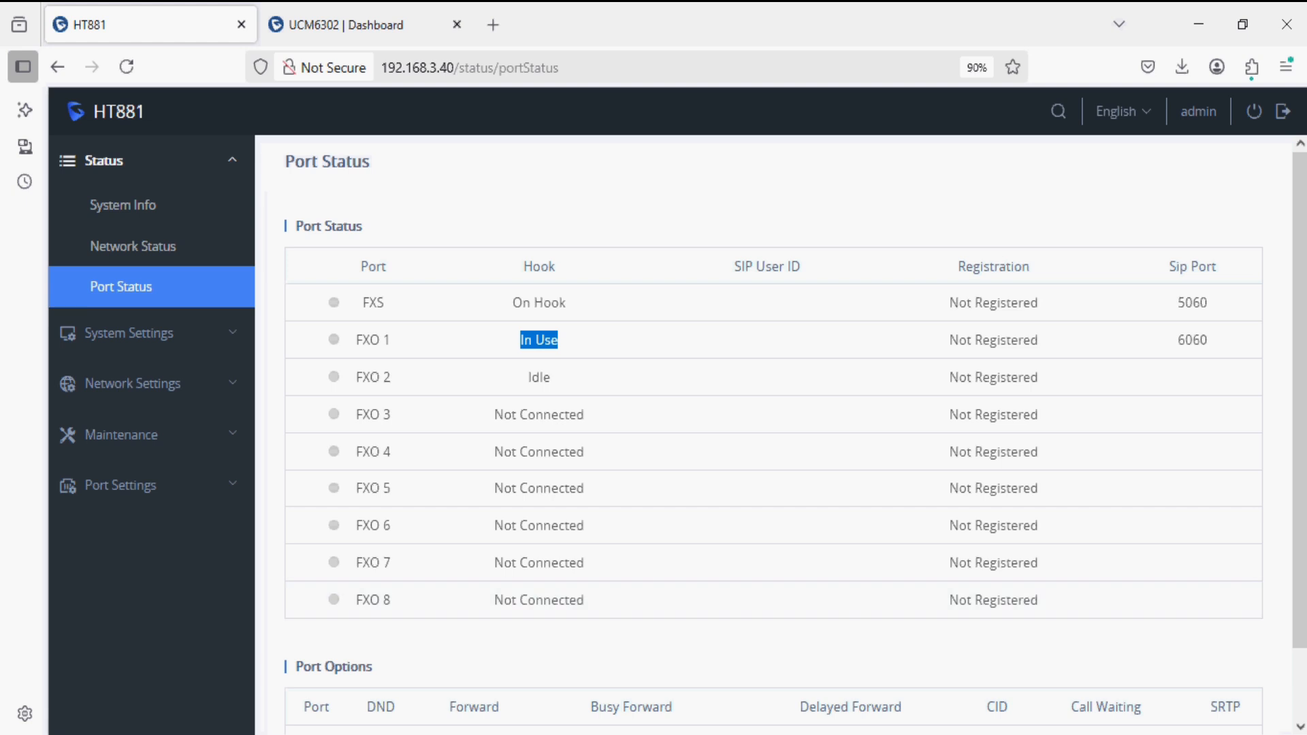
pyautogui.click(889, 674)
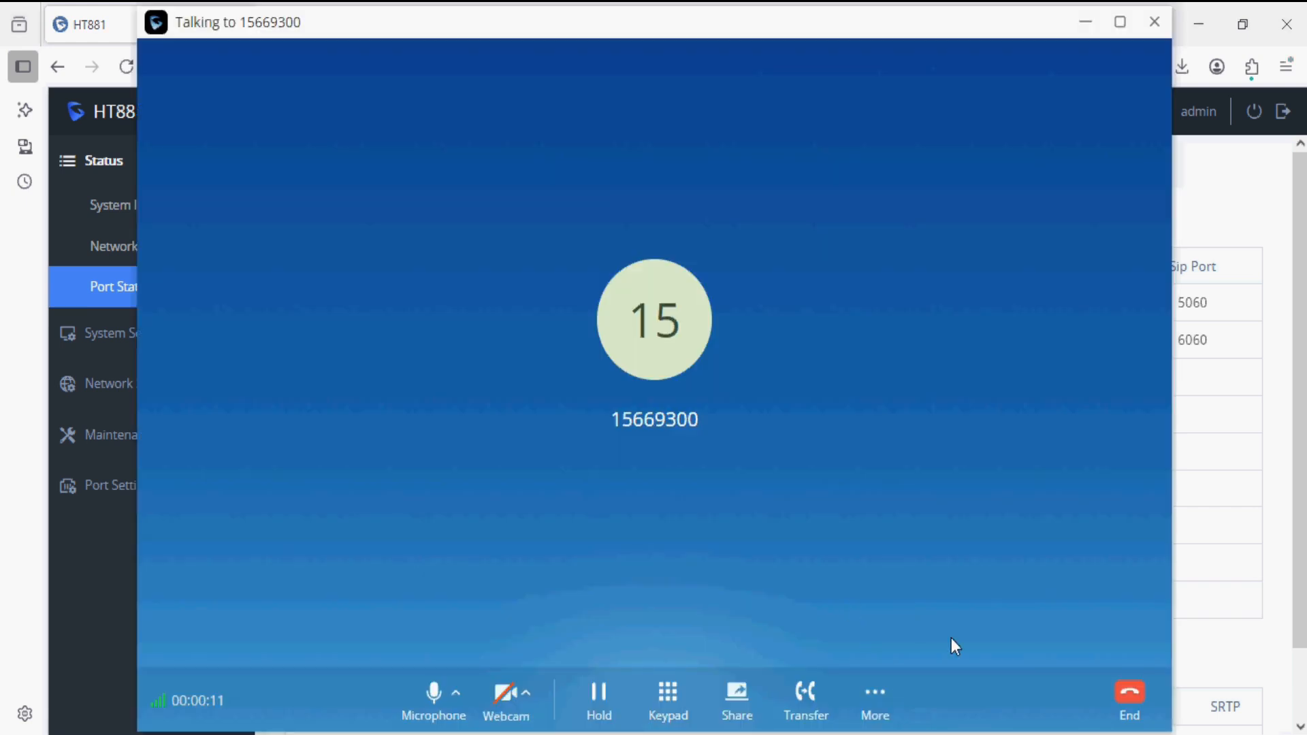
pyautogui.click(1125, 706)
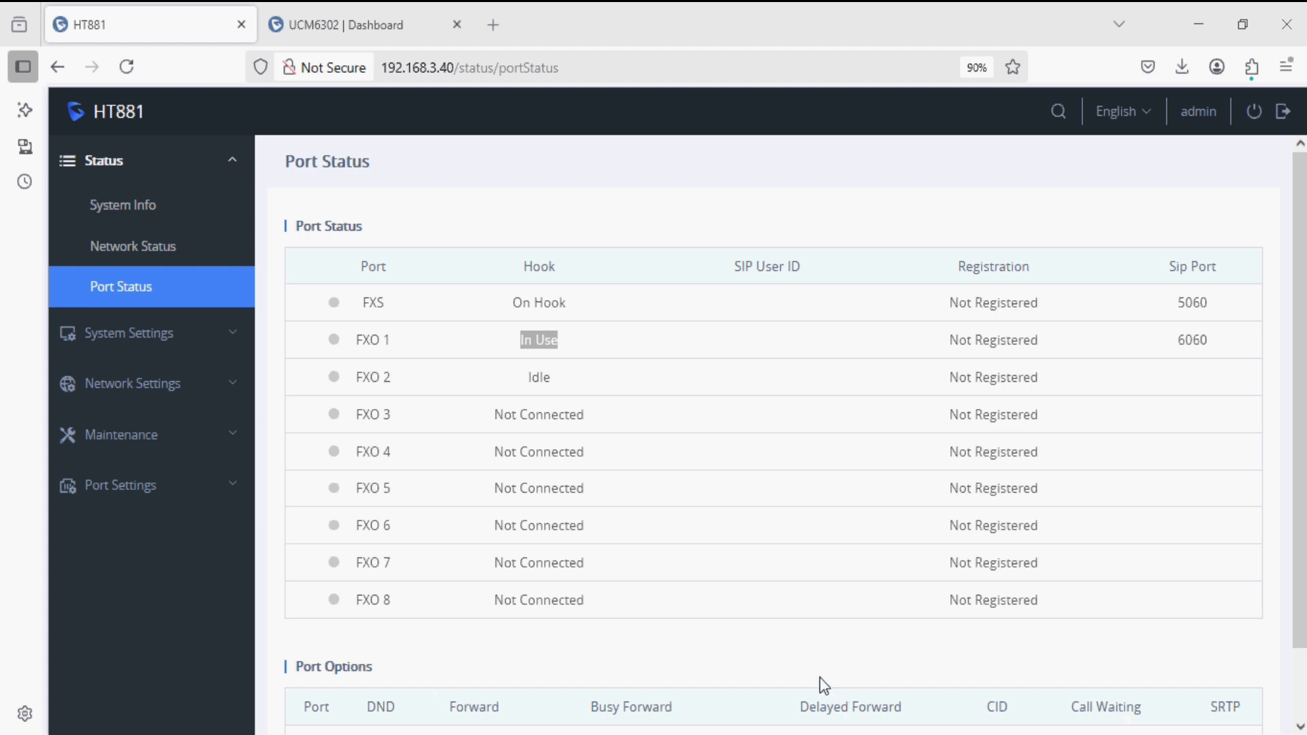
pyautogui.click(767, 552)
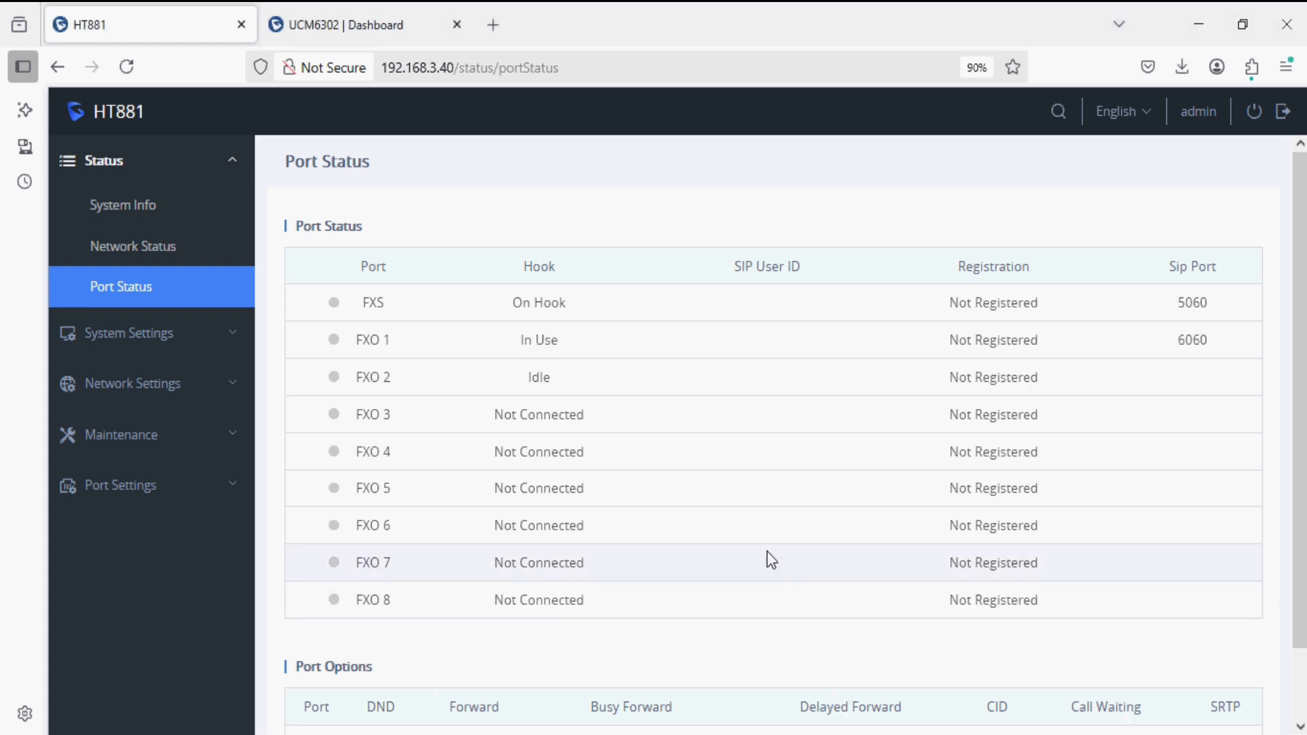
pyautogui.press('F5')
# Place another voice call from Wave to the same outside phone number, this one prefixed with 2.
pyautogui.click(819, 734)
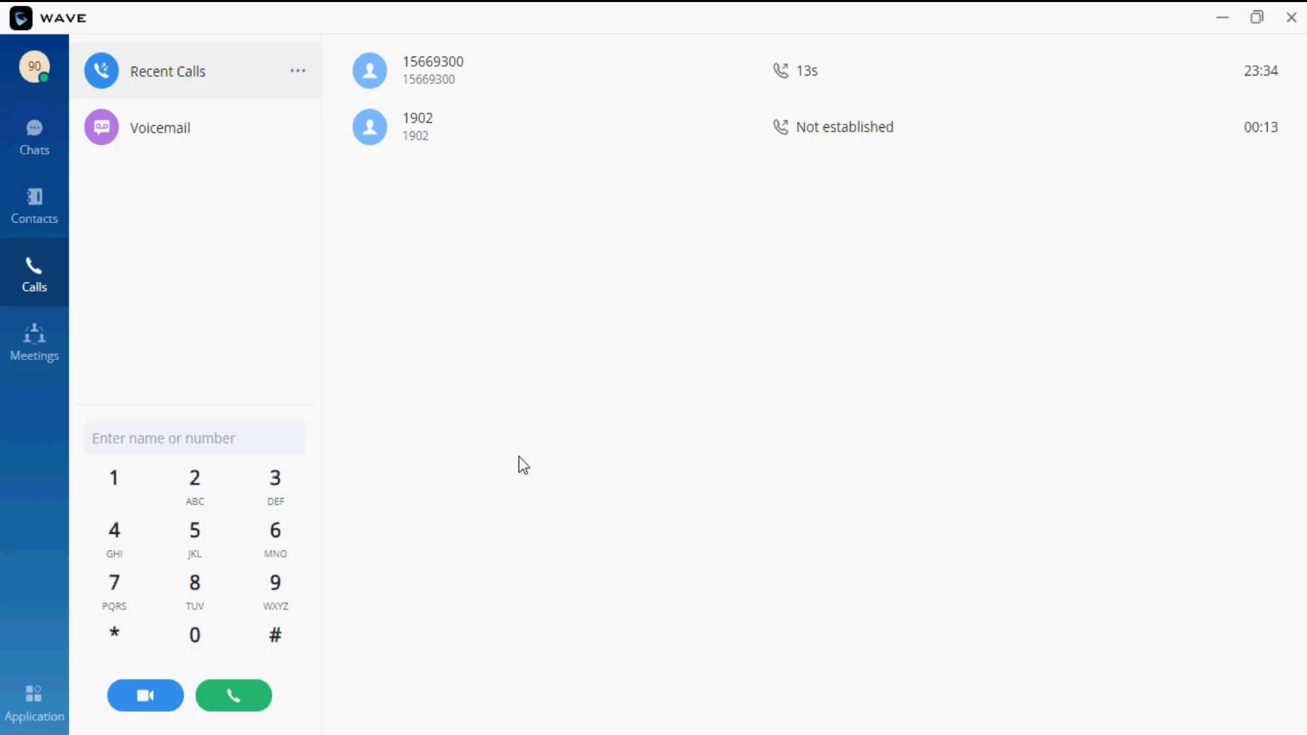
pyautogui.click(195, 483)
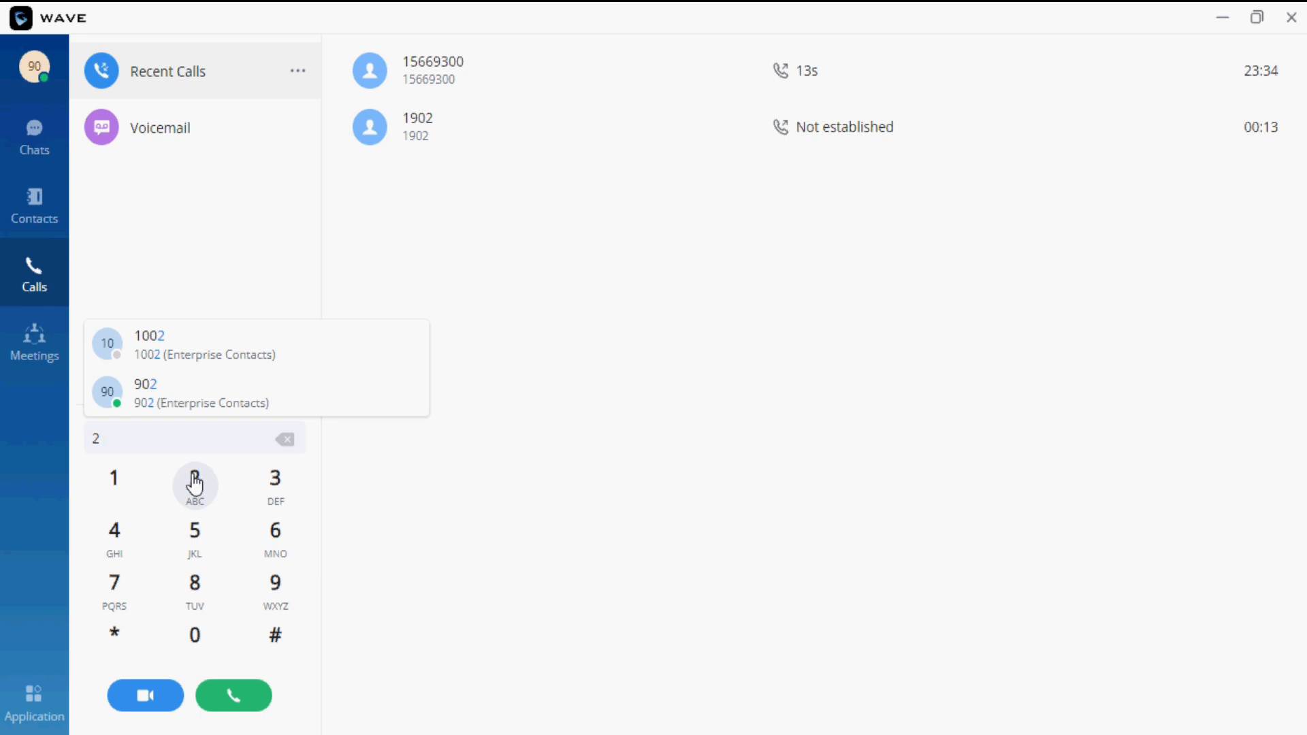
pyautogui.write('56693')
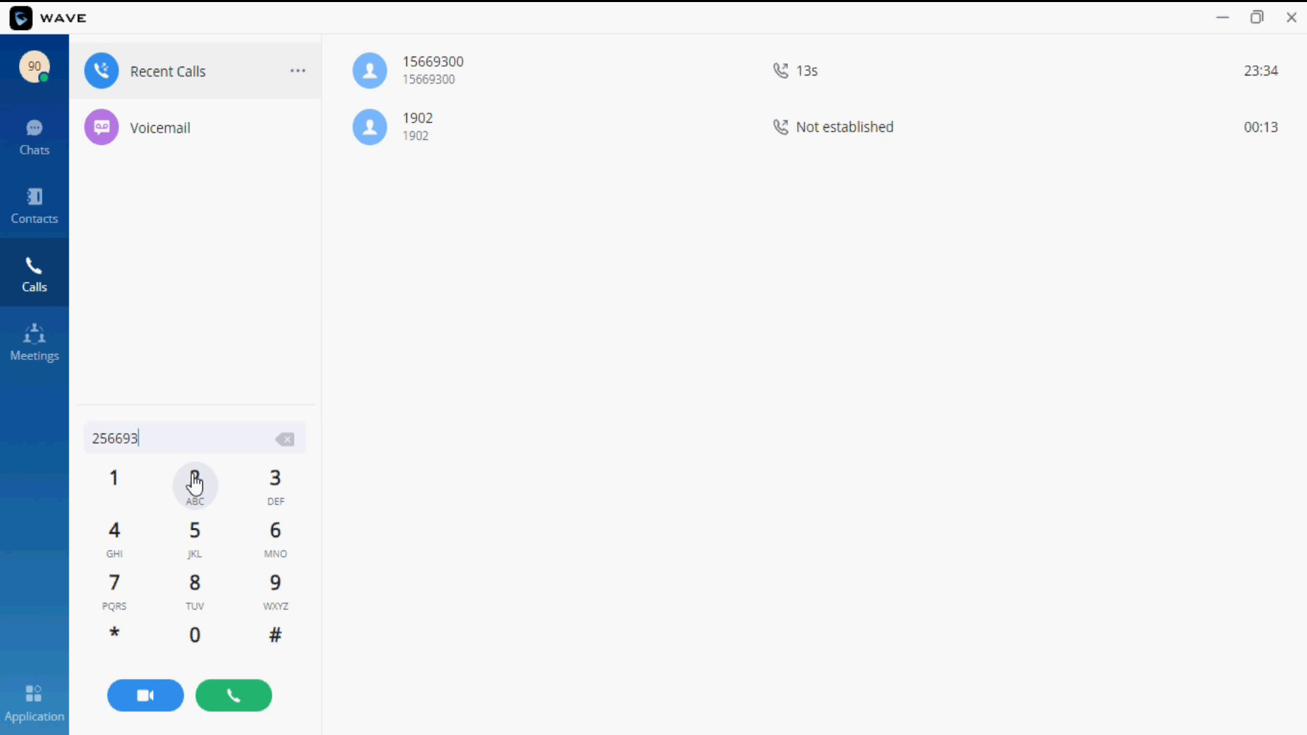
pyautogui.write('00')
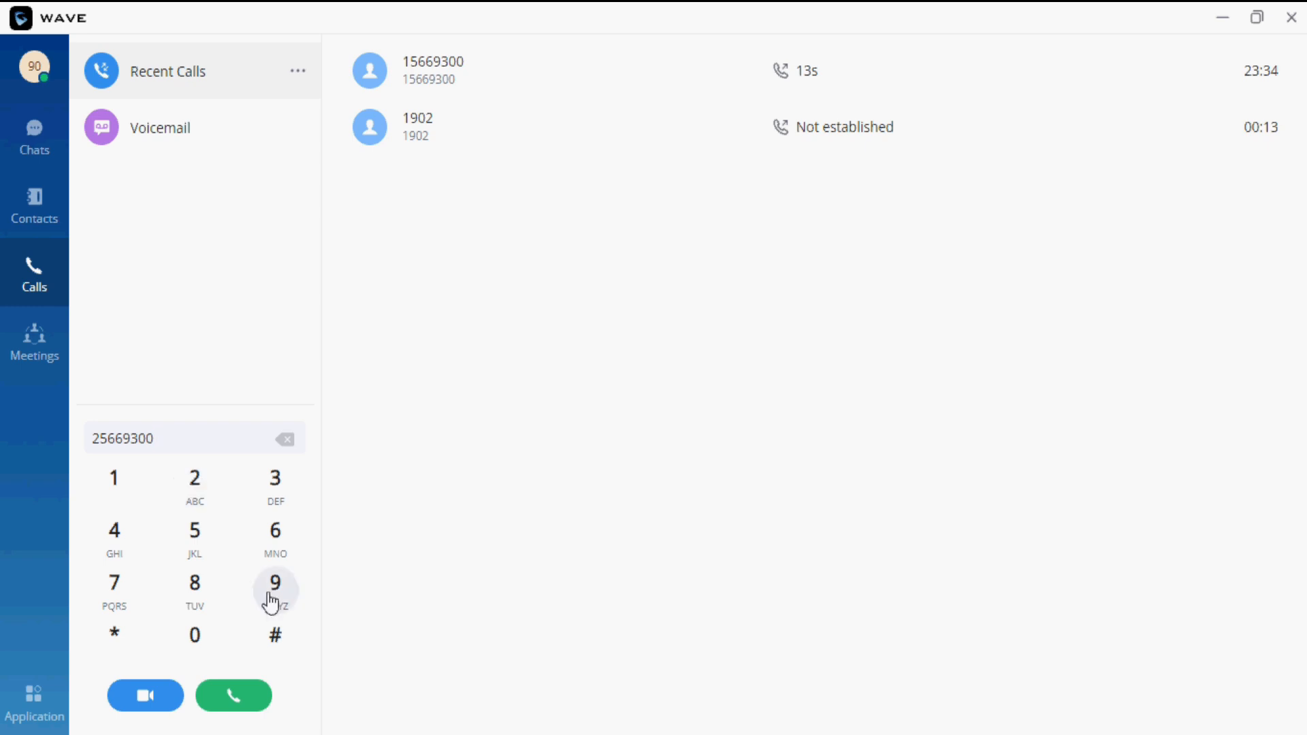
pyautogui.click(241, 696)
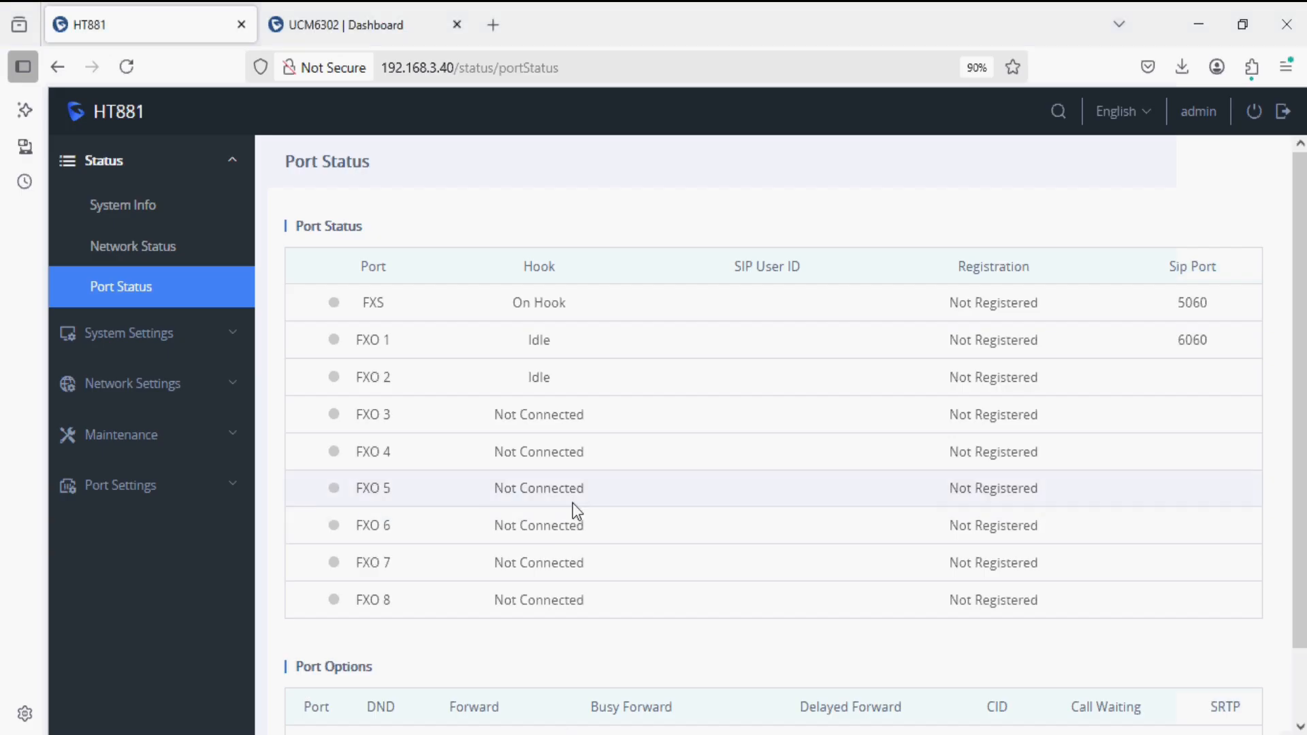
# Check FXO 2's hook state on the refreshed HT881 port status page during the call and again after ending it.
pyautogui.press('F5')
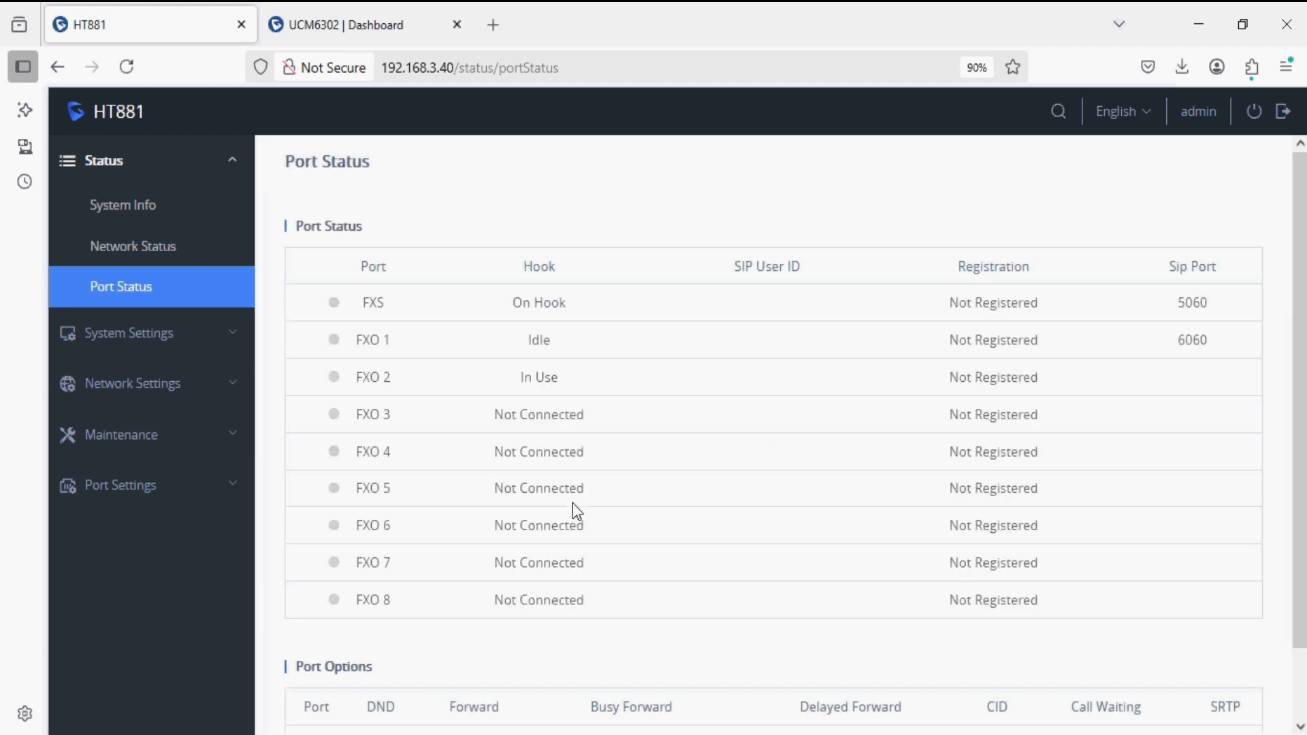
pyautogui.moveTo(582, 386); pyautogui.dragTo(521, 377)
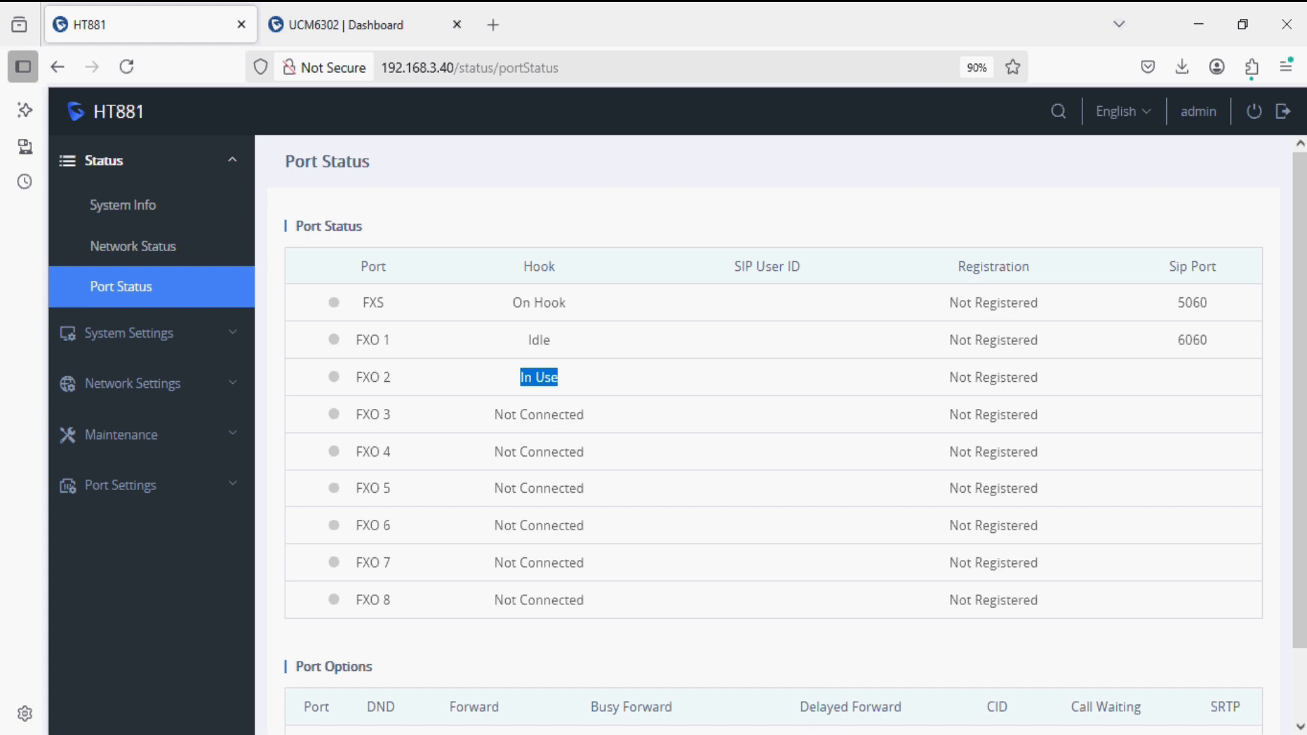
pyautogui.moveTo(817, 732)
pyautogui.click(881, 702)
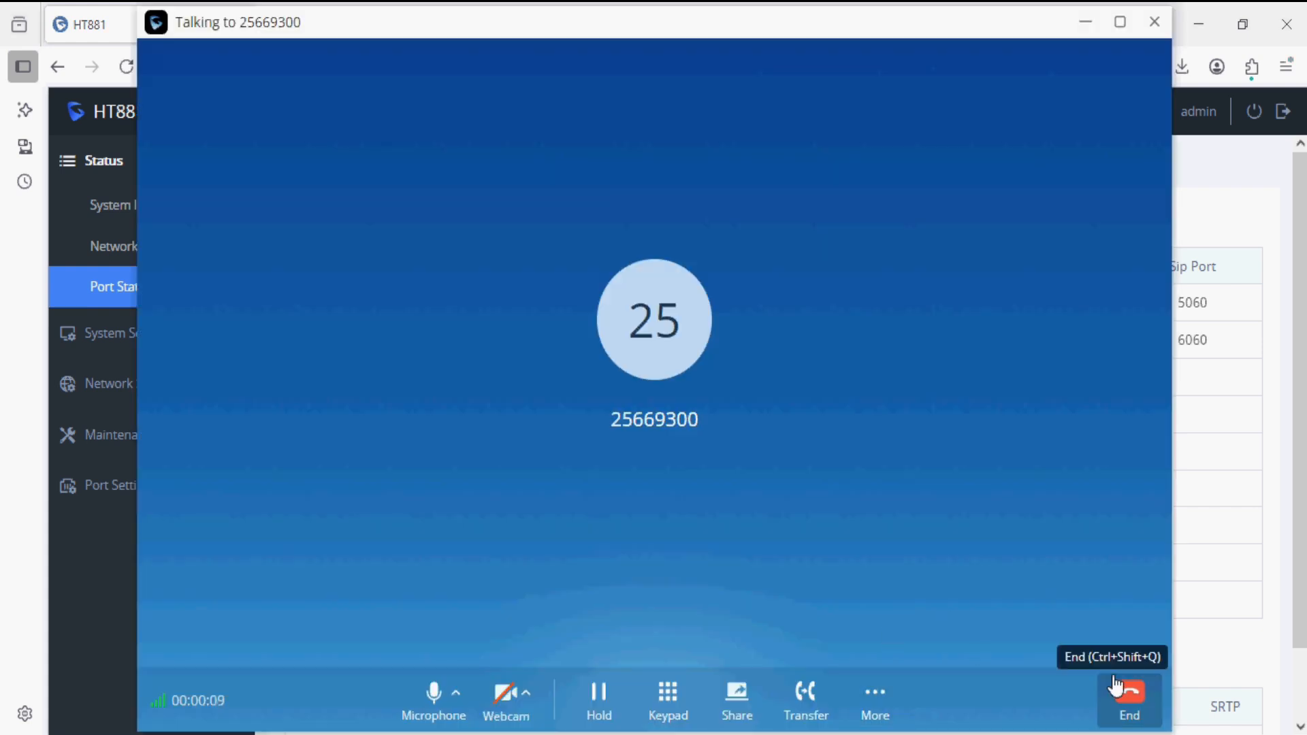
pyautogui.click(1130, 693)
pyautogui.click(729, 434)
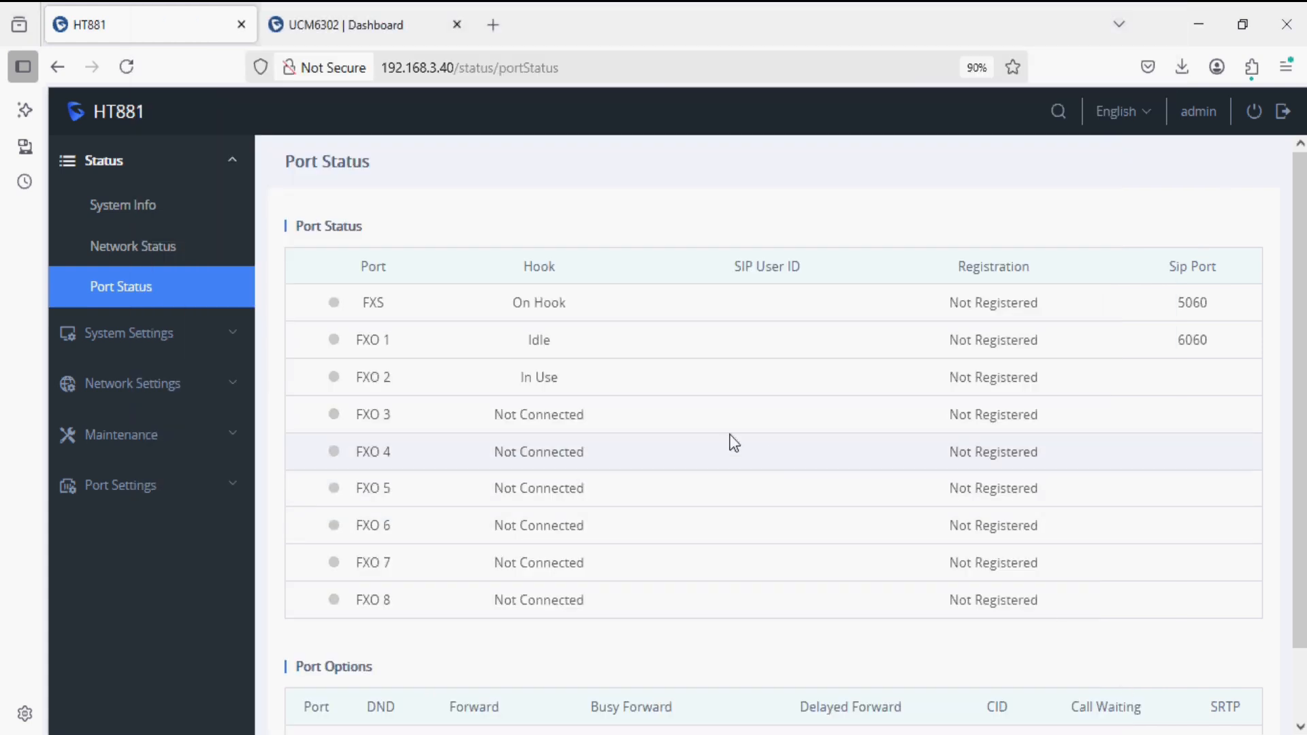
pyautogui.press('F5')
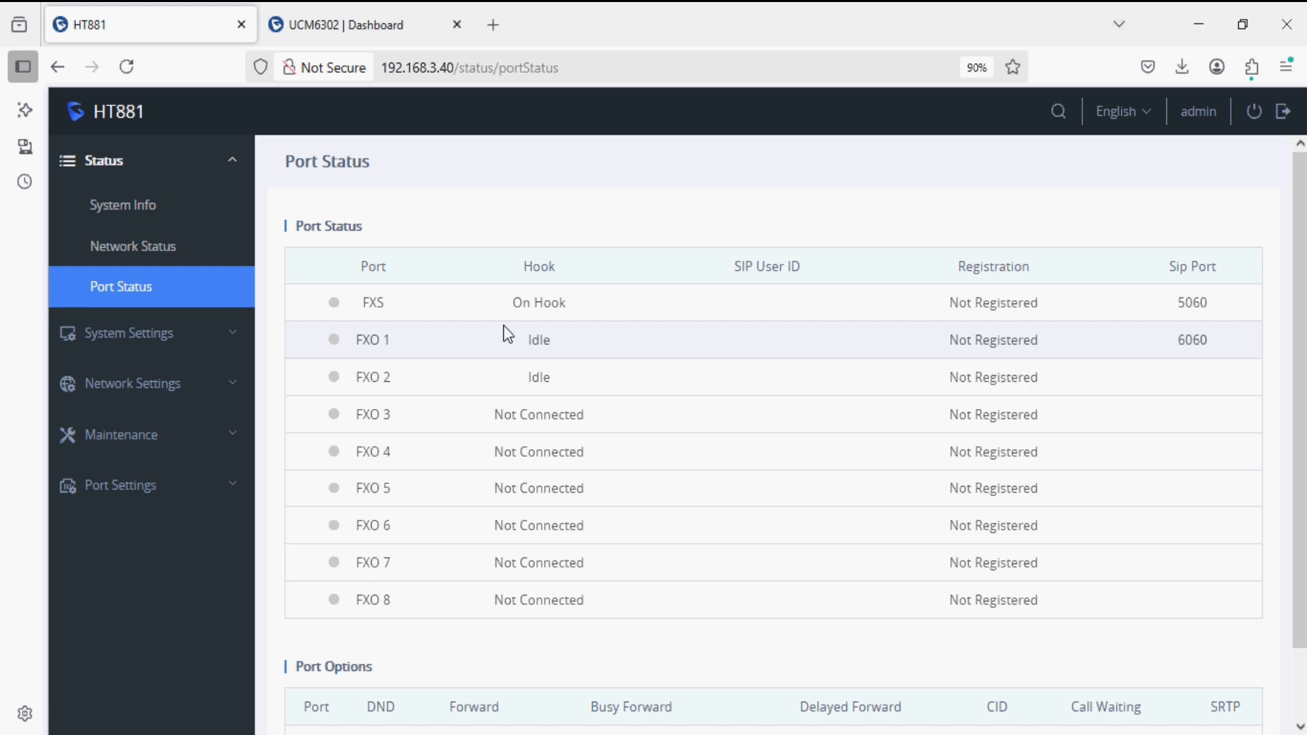
# Open the OUT_HT881 outbound route on the UCM6302 for editing, at its main trunk's Prepend value.
pyautogui.click(380, 24)
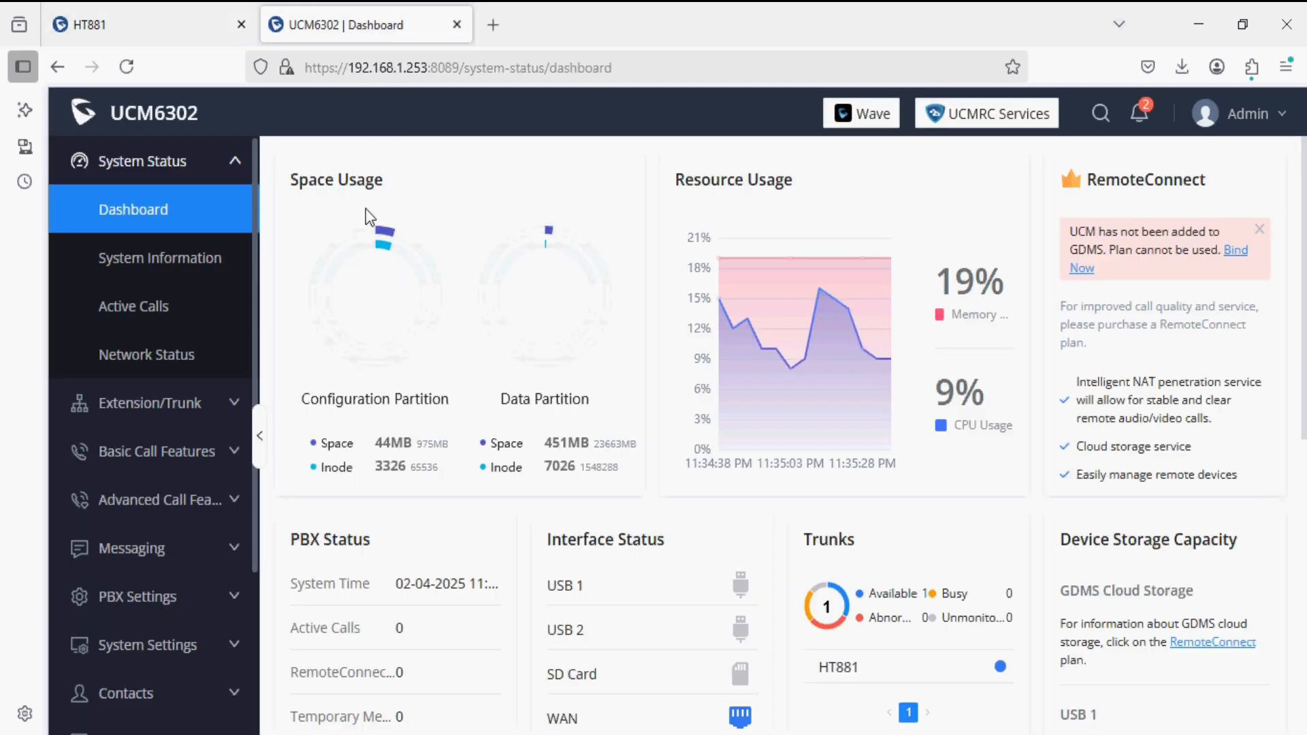
pyautogui.click(229, 403)
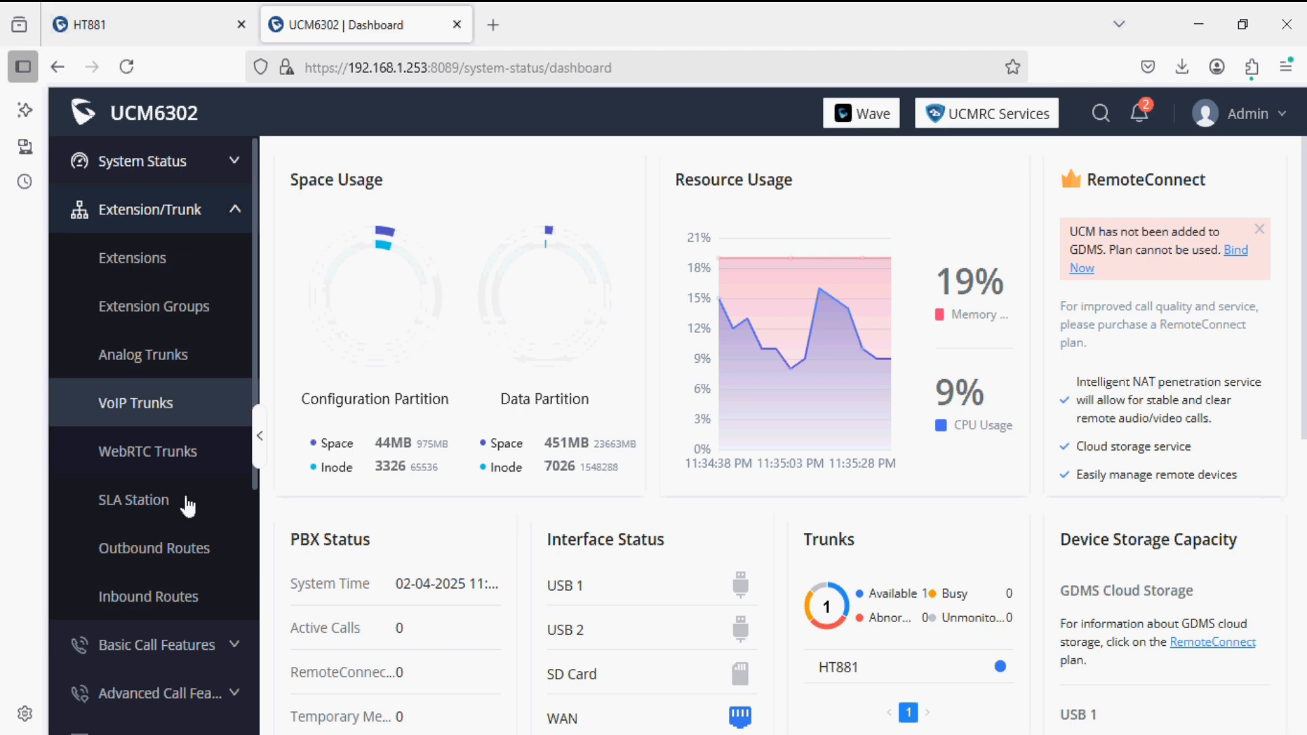
pyautogui.click(181, 548)
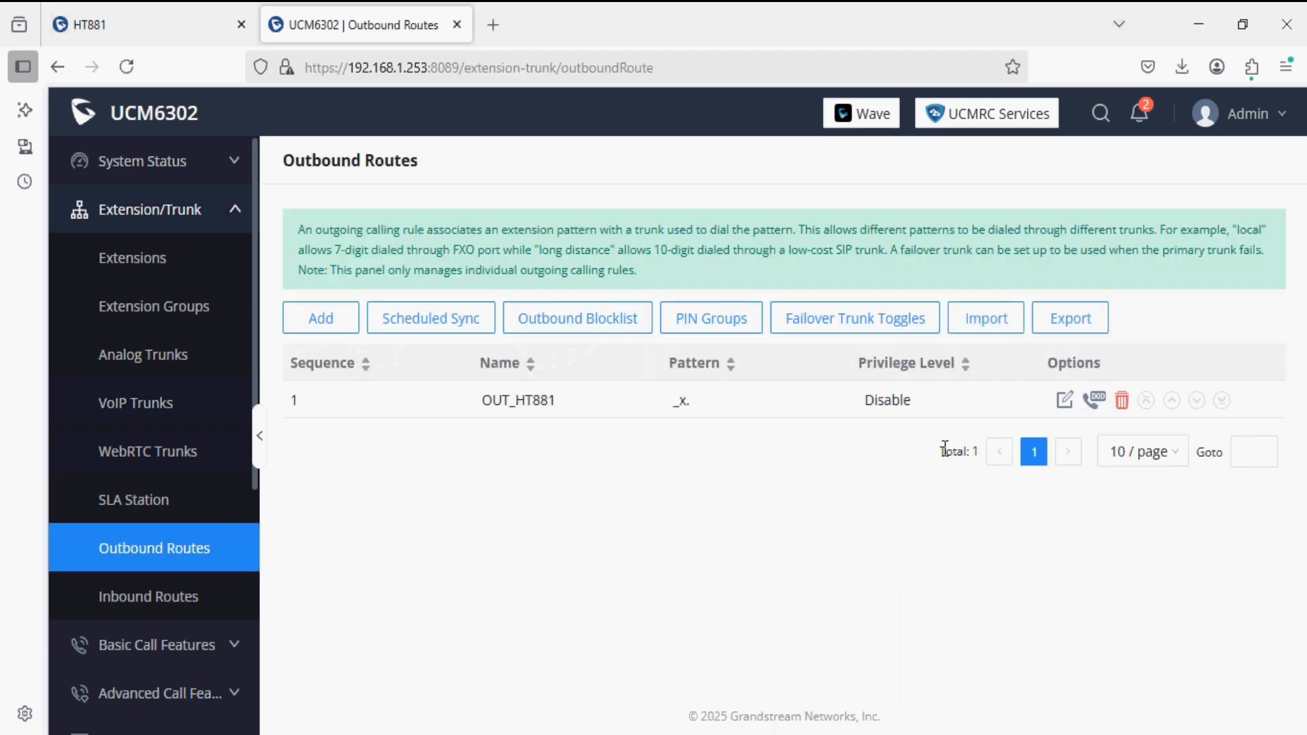
pyautogui.click(1061, 402)
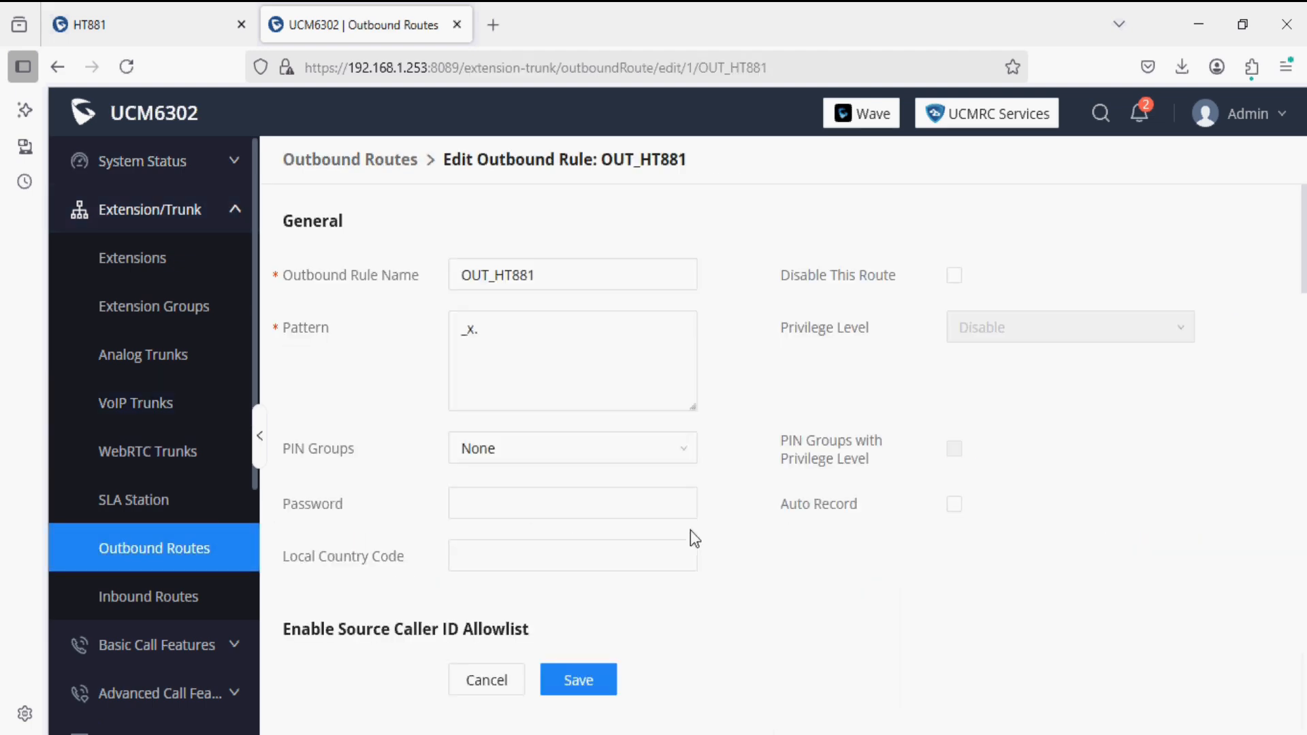
pyautogui.scroll(-8, 690, 538)
pyautogui.click(692, 529)
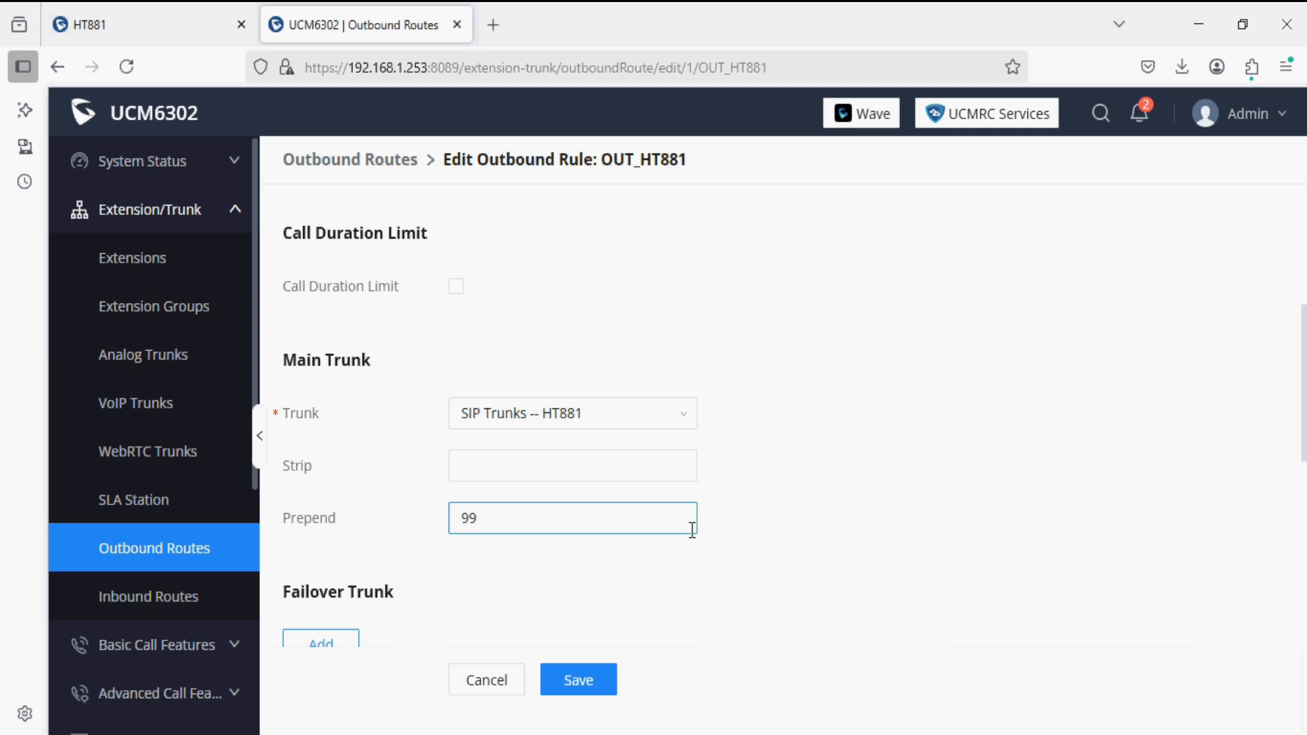